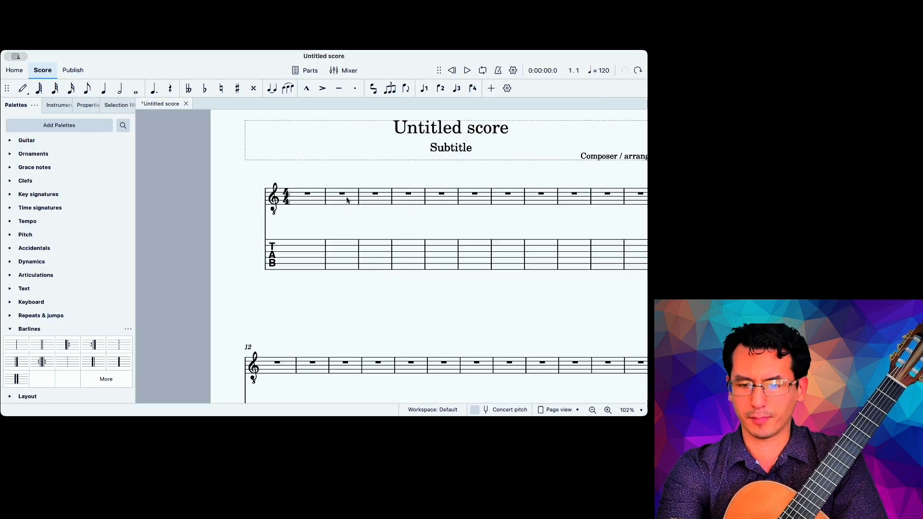
Step: Change the score's time signature to 3/4 from the first bar
left_click(348, 199)
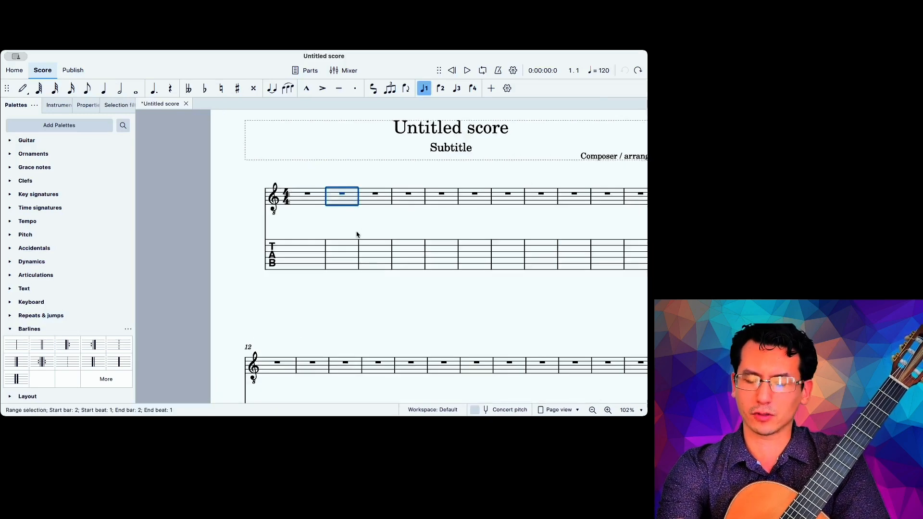
scroll(357, 234, "down", 5)
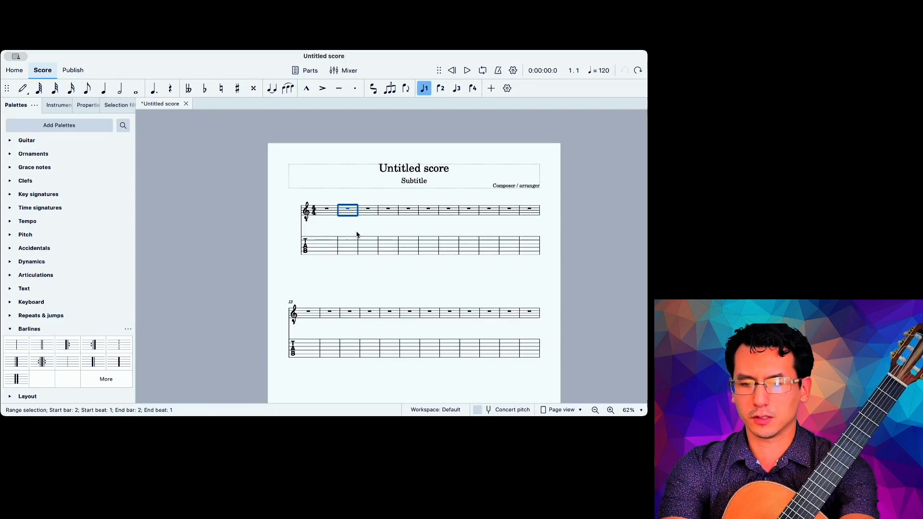
scroll(357, 237, "up", 5)
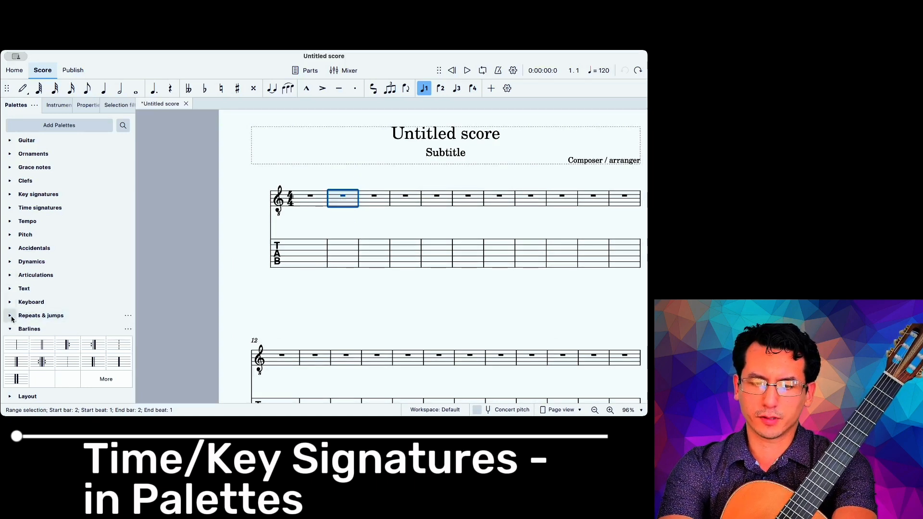
left_click(10, 207)
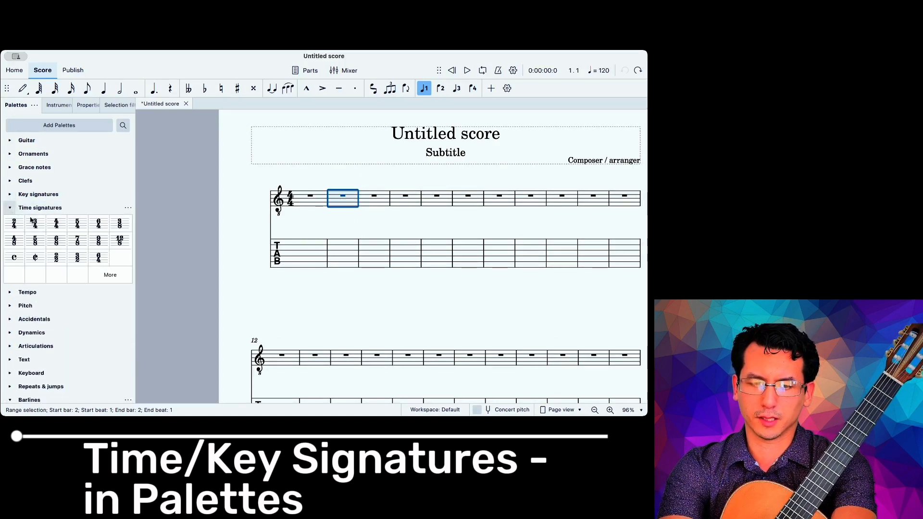
mouse_move(35, 223)
left_mouse_down()
mouse_move(323, 198)
mouse_move(290, 198)
left_mouse_up()
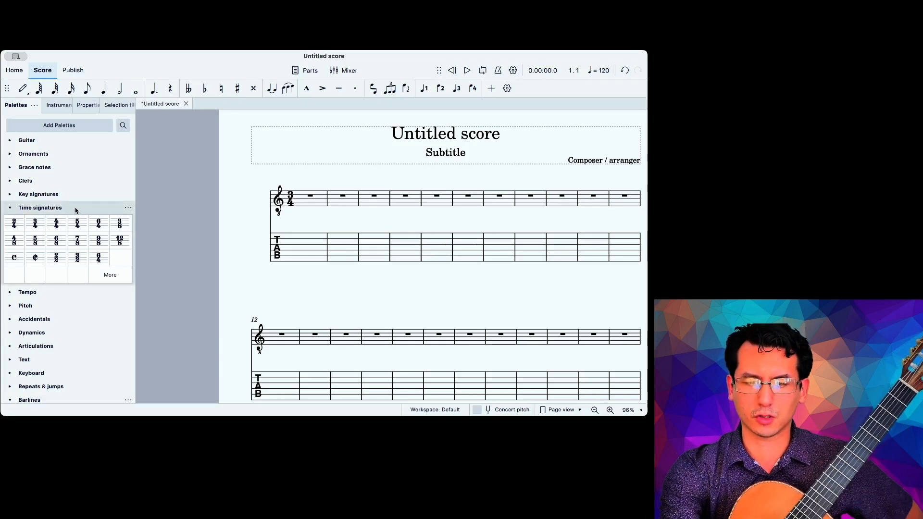
Step: Apply the one-sharp key signature at the start of the score
left_click(11, 196)
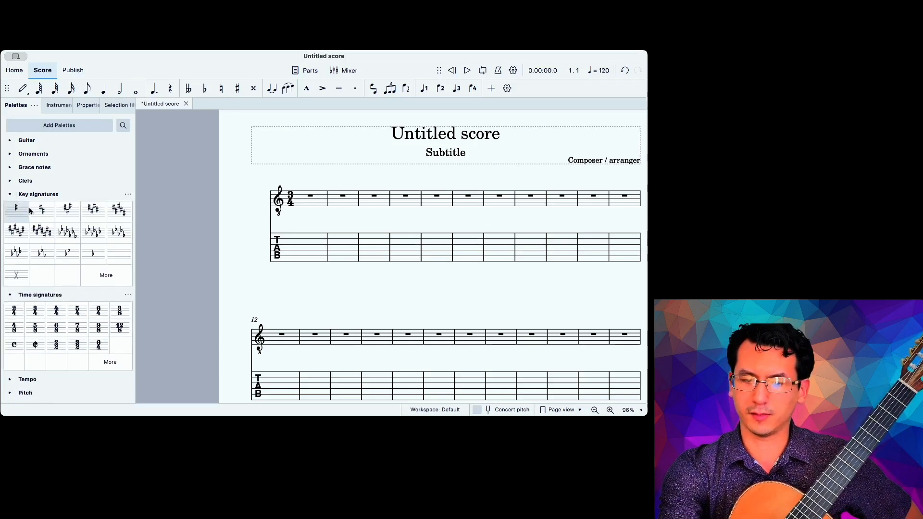
left_click_drag(16, 209, 303, 201)
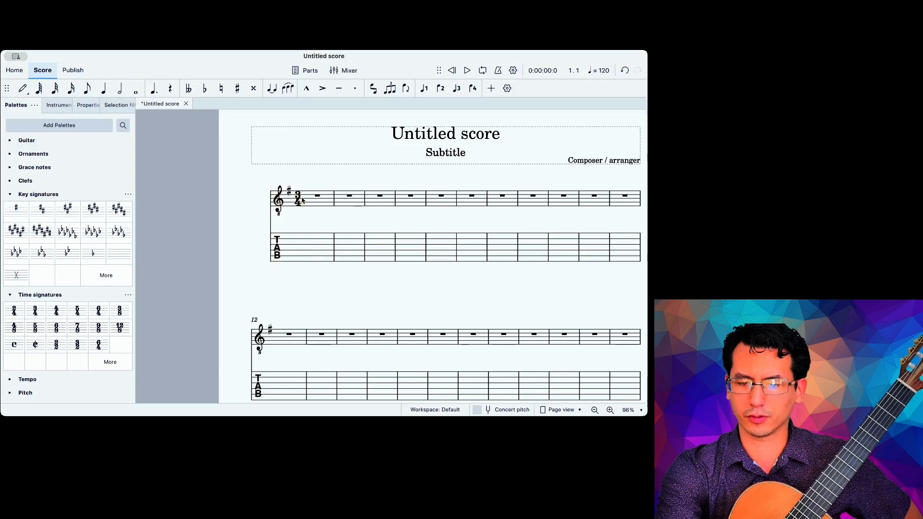
scroll(308, 235, "down", 4)
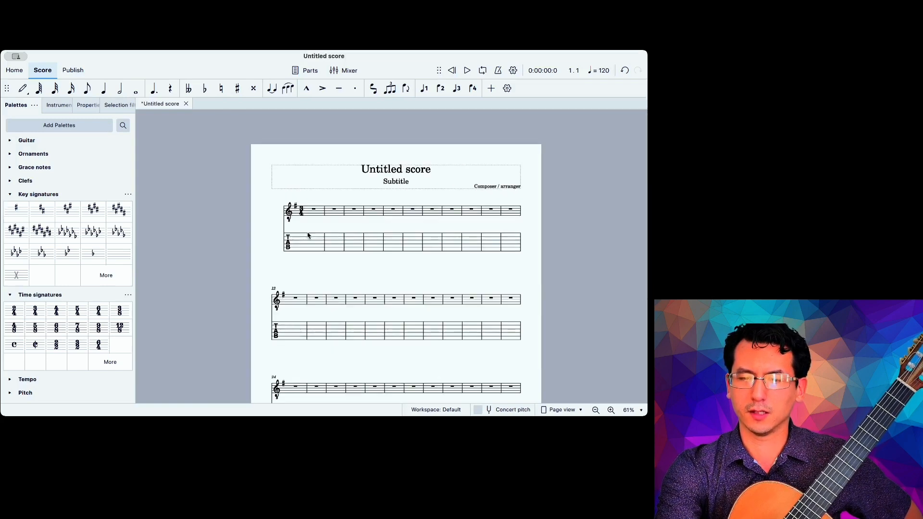
Step: Add system breaks after bars 2, 4, 6 and 8 so each system holds two bars
left_click(333, 213)
scroll(327, 219, "up", 5)
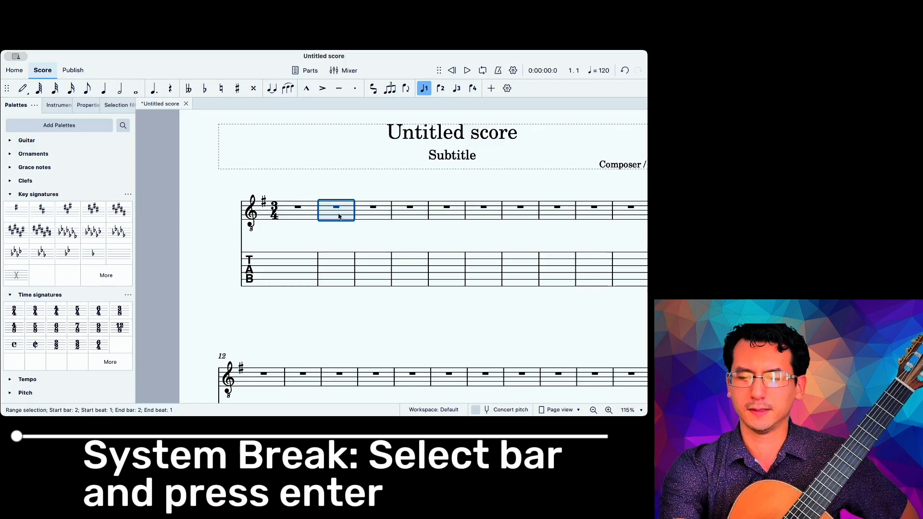
key("Return")
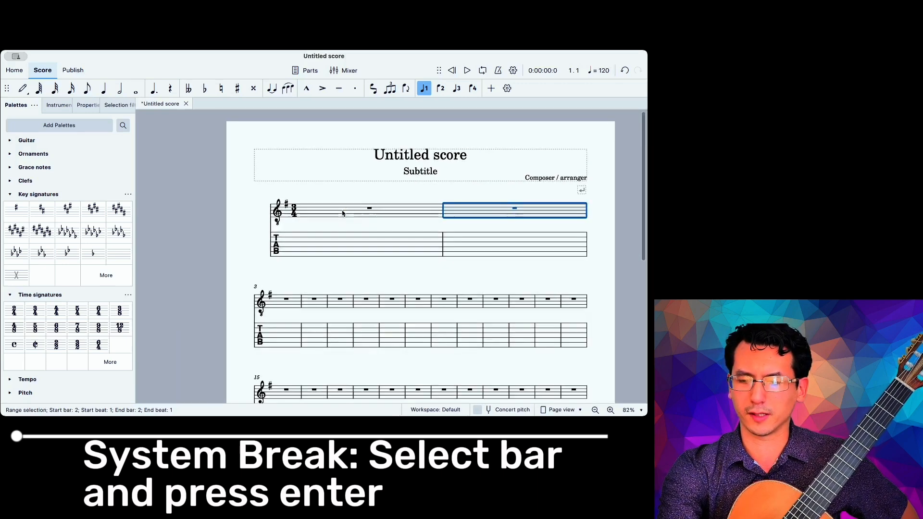
scroll(338, 214, "down", 3)
left_click(316, 304)
key("Return")
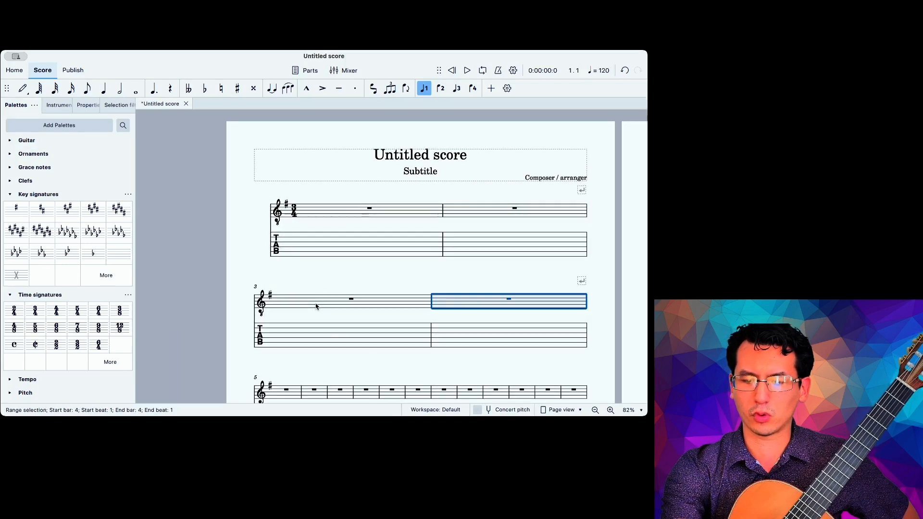
scroll(315, 306, "down", 3)
left_click(302, 326)
key("Return")
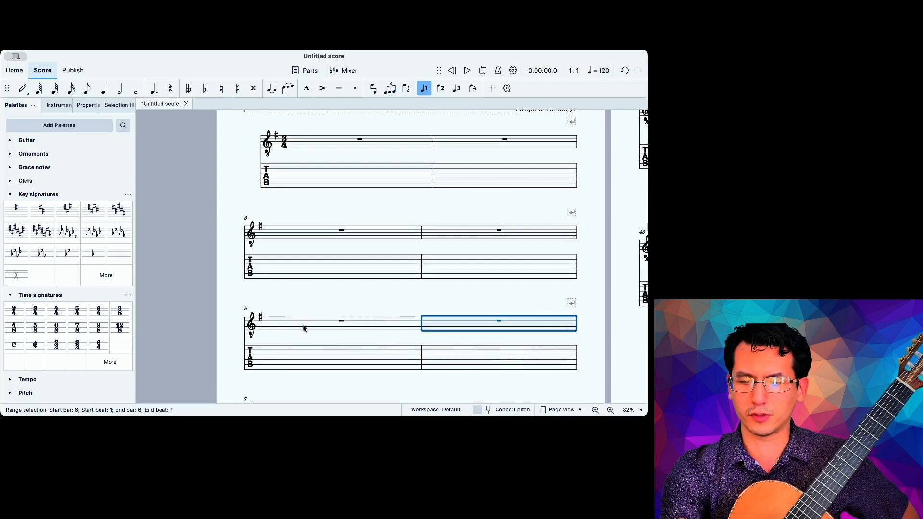
scroll(303, 337, "down", 3)
left_click(303, 363)
key("Return")
scroll(303, 364, "down", 3)
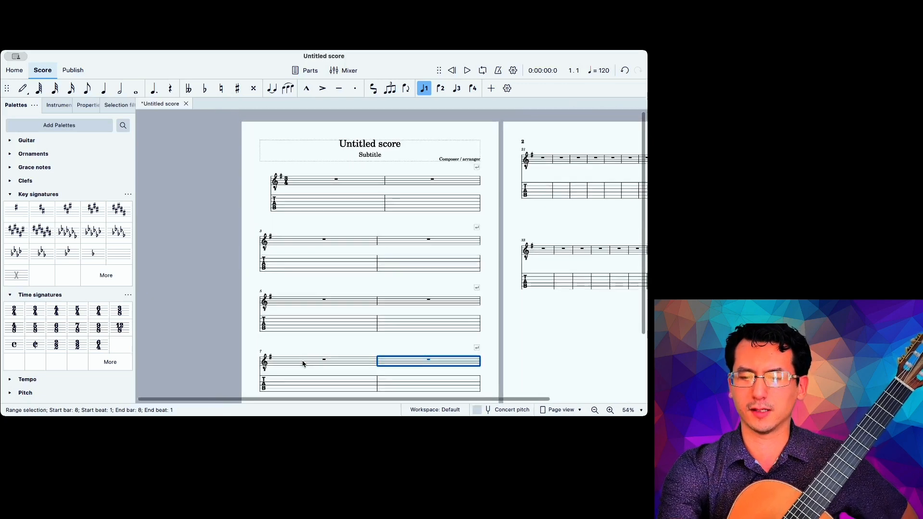
Step: Replace the system break after bar 8 with a page break
scroll(372, 276, "down", 3)
scroll(371, 276, "down", 1)
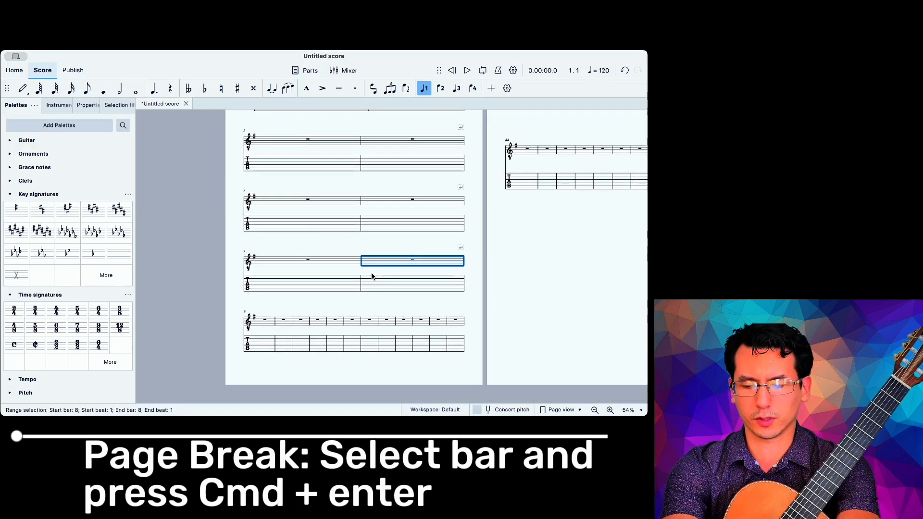
key("super+Return")
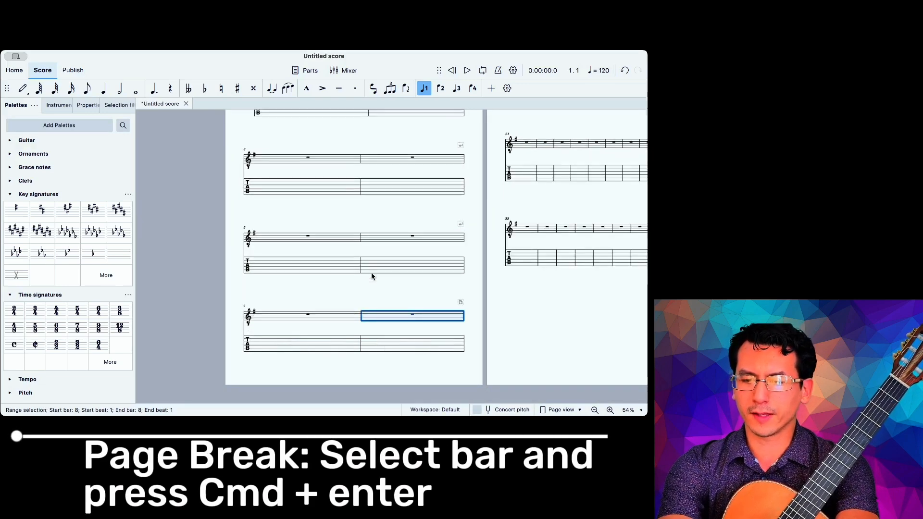
key("Escape")
Step: Add system breaks after bars 10, 12 and 14 on the second page, leaving two bars per system
scroll(394, 287, "up", 7)
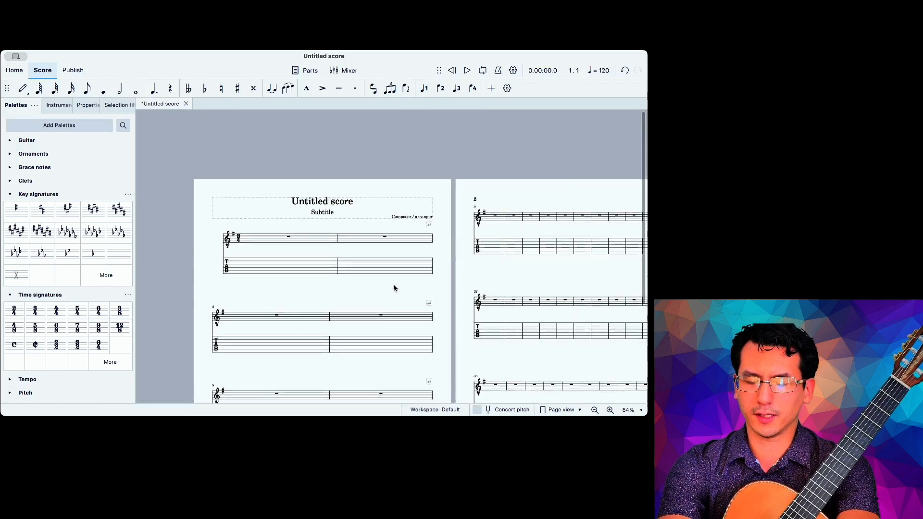
scroll(394, 288, "down", 5)
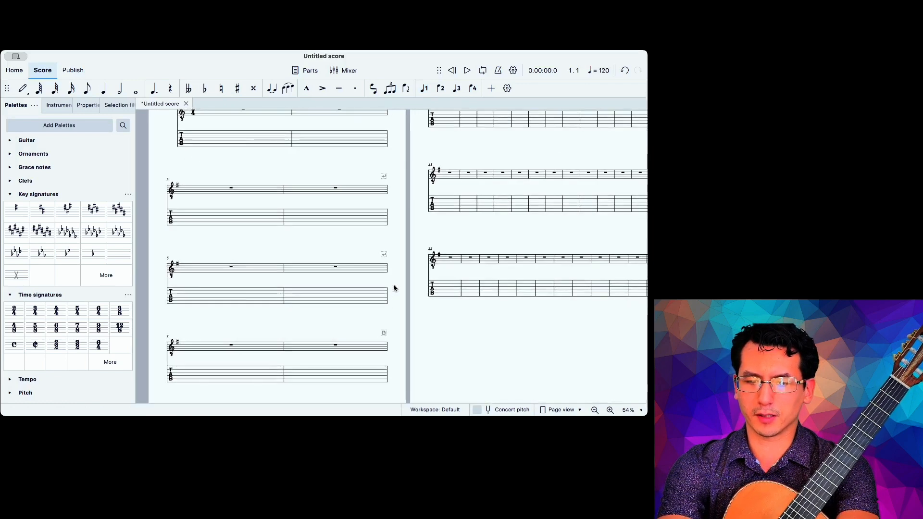
scroll(394, 288, "up", 4)
scroll(393, 288, "right", 3)
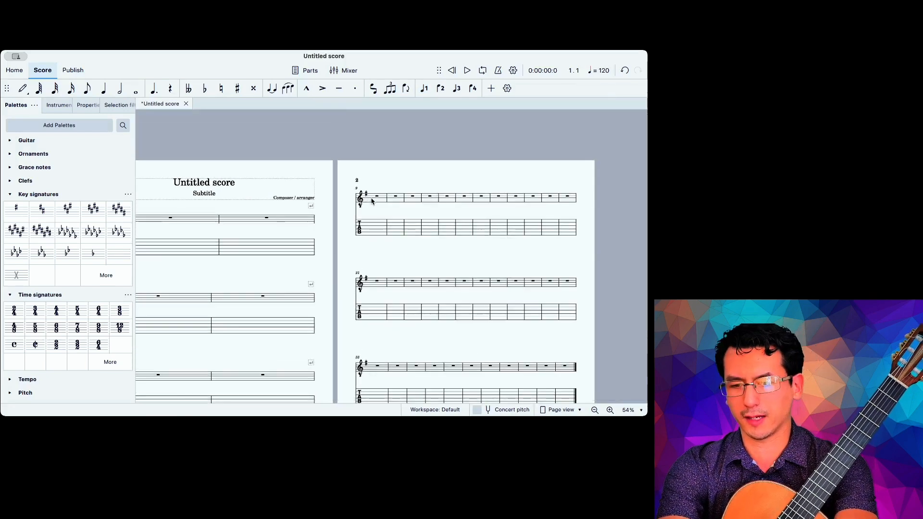
left_click(395, 197)
key("ctrl+plus")
key("ctrl+plus")
key("ctrl+plus")
key("ctrl+plus")
key("ctrl+plus")
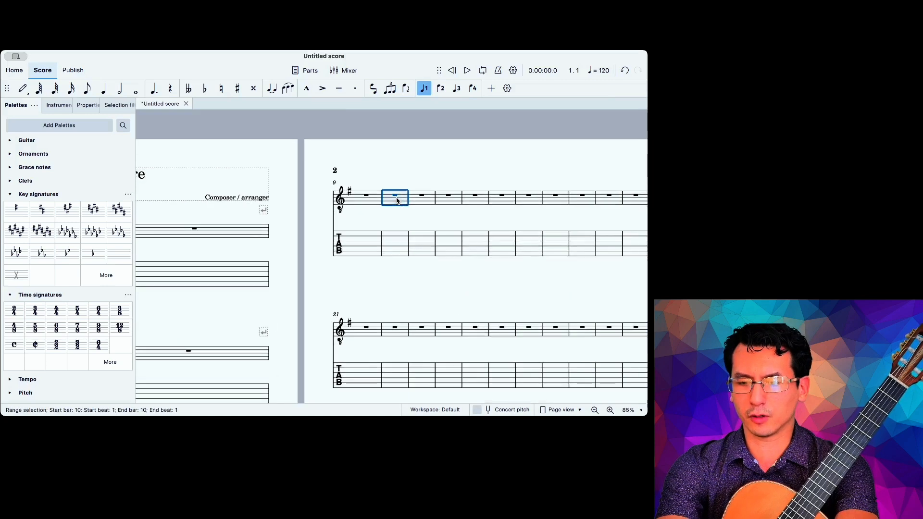
key("Return")
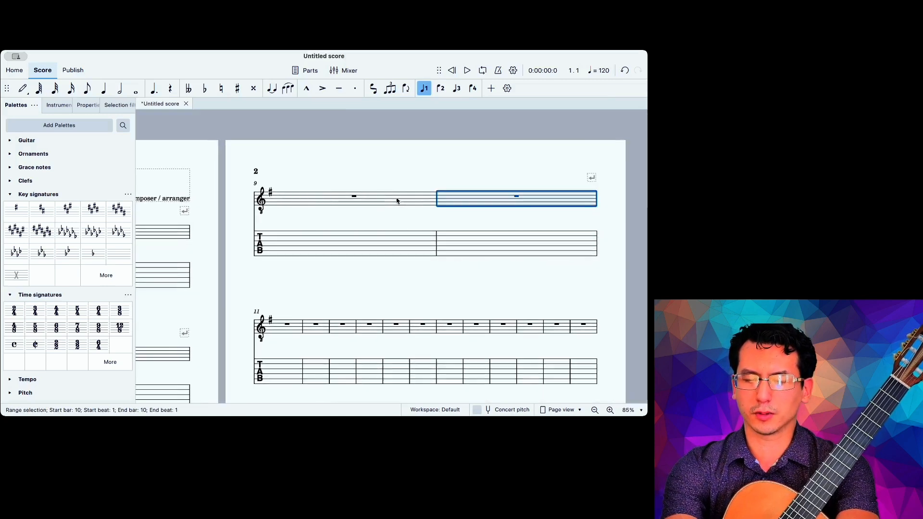
left_click(316, 327)
key("Return")
scroll(320, 327, "down", 3)
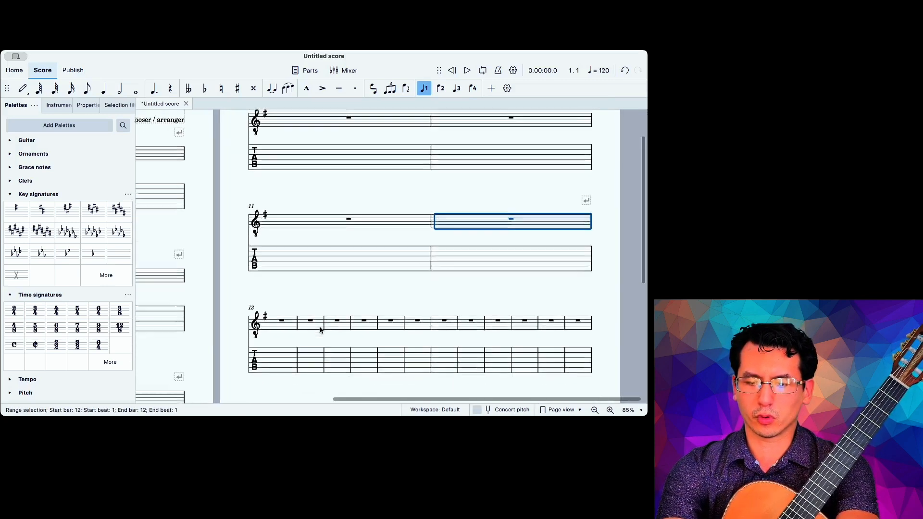
left_click(317, 316)
key("Return")
Step: Add a page break after bar 16 on the second page
scroll(317, 316, "down", 2)
left_click(319, 311)
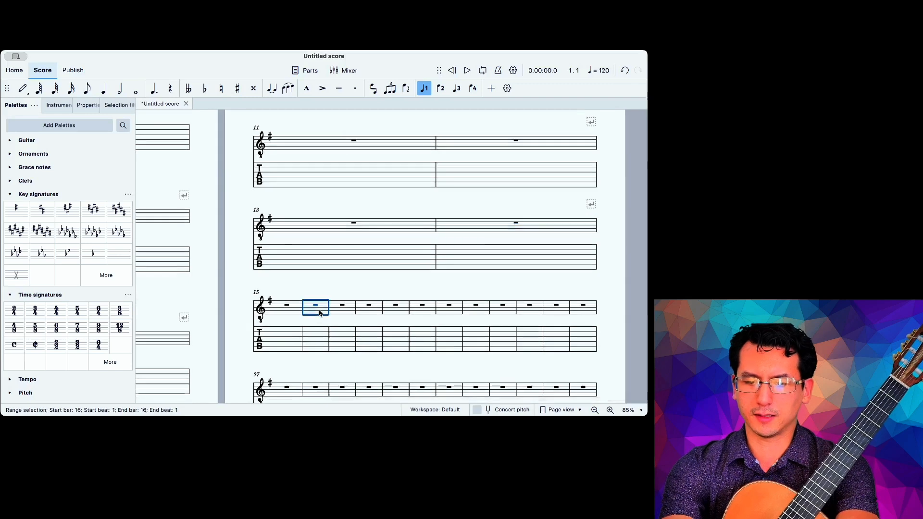
key("Return")
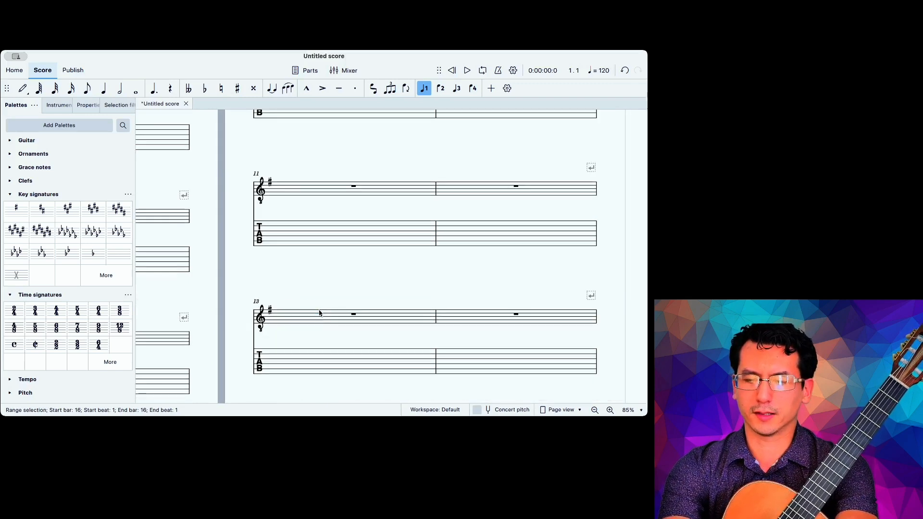
scroll(416, 295, "down", 6)
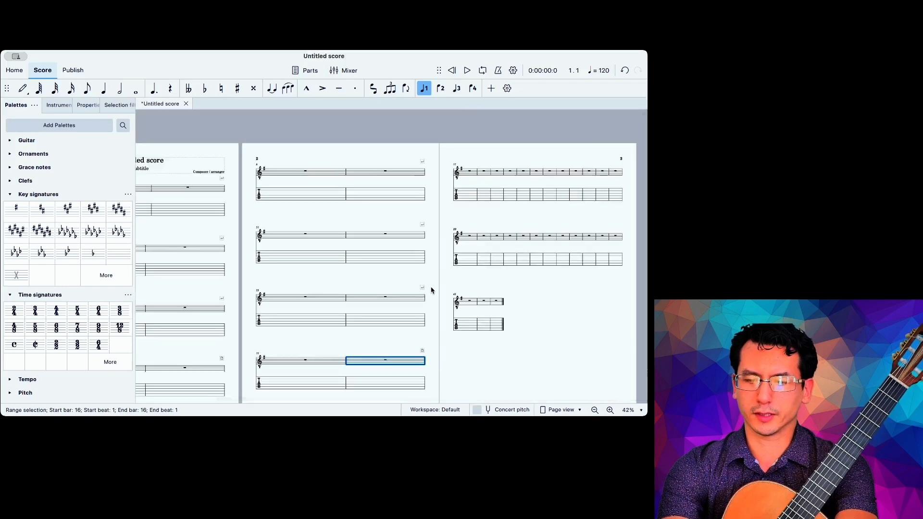
Step: Delete all bars on the third page, from bar 17 through the end of the score
left_click(422, 313)
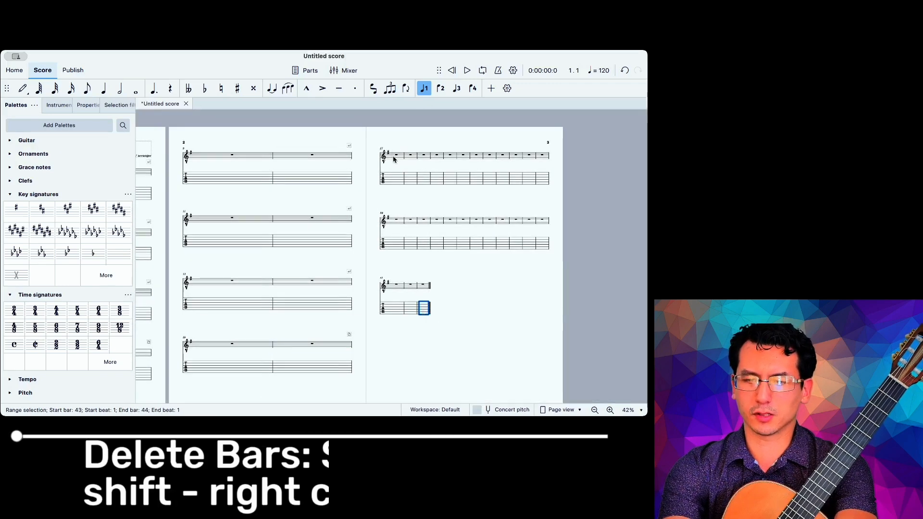
left_click(394, 159, "shift")
scroll(394, 159, "up", 5)
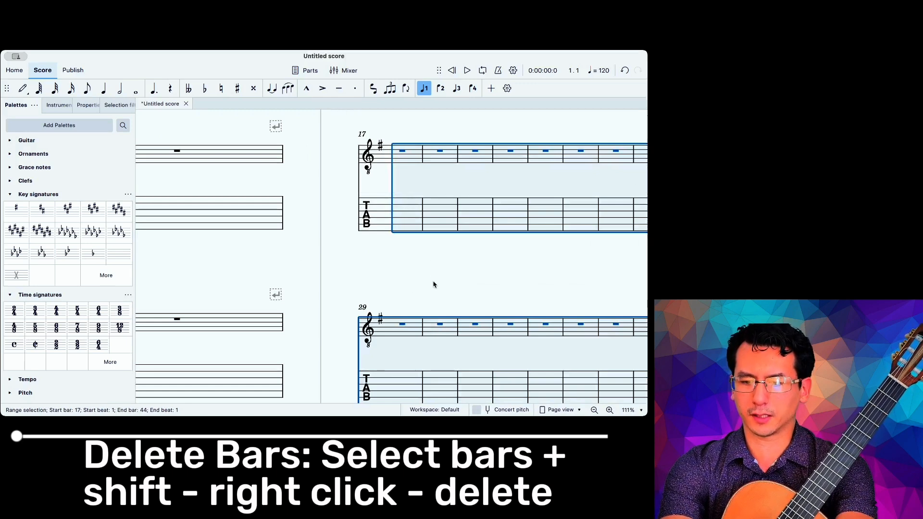
key("ctrl+Delete")
scroll(300, 242, "down", 6)
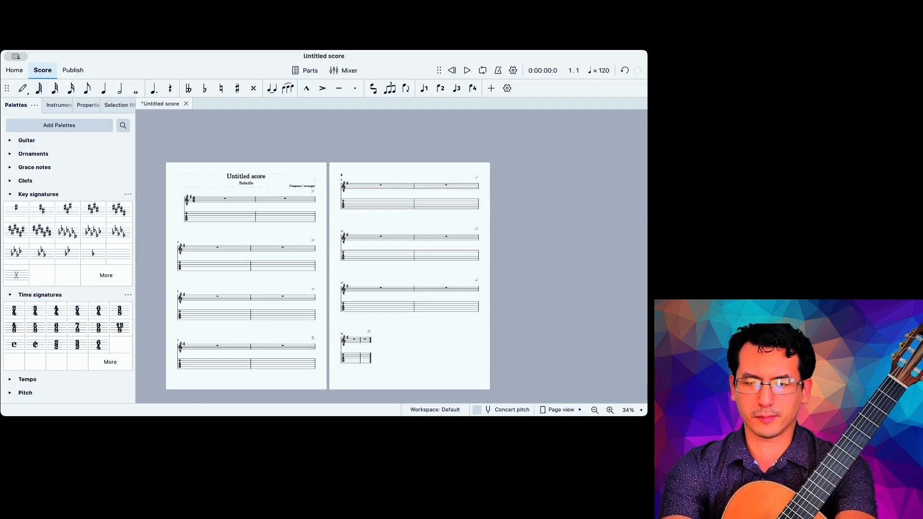
Step: Apply the four-sharp key signature at bar 9, the start of the second page
scroll(304, 206, "up", 4)
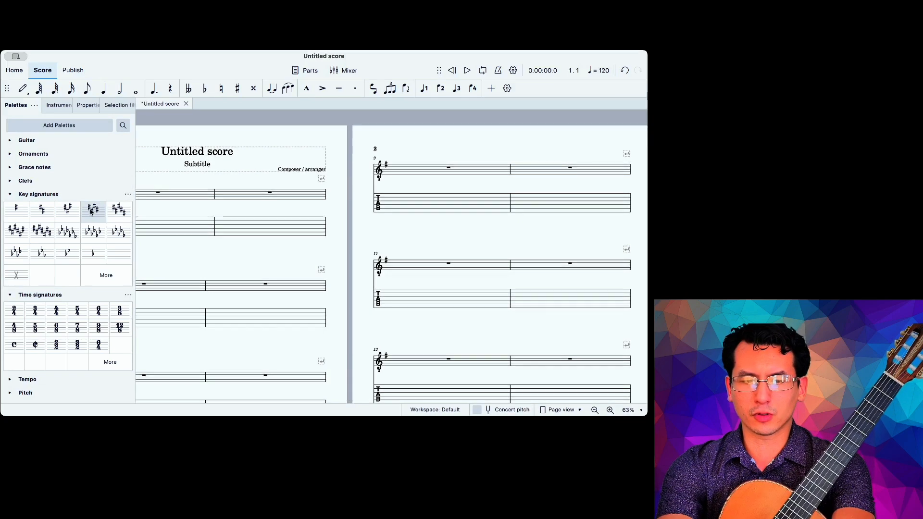
mouse_move(92, 210)
left_mouse_down()
mouse_move(380, 162)
mouse_move(388, 175)
left_mouse_up()
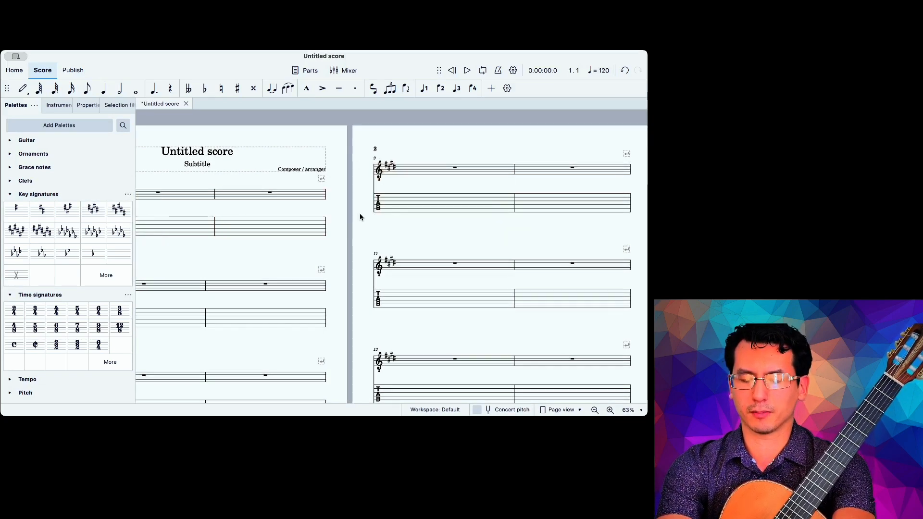
scroll(360, 217, "left", 2)
scroll(360, 217, "down", 2)
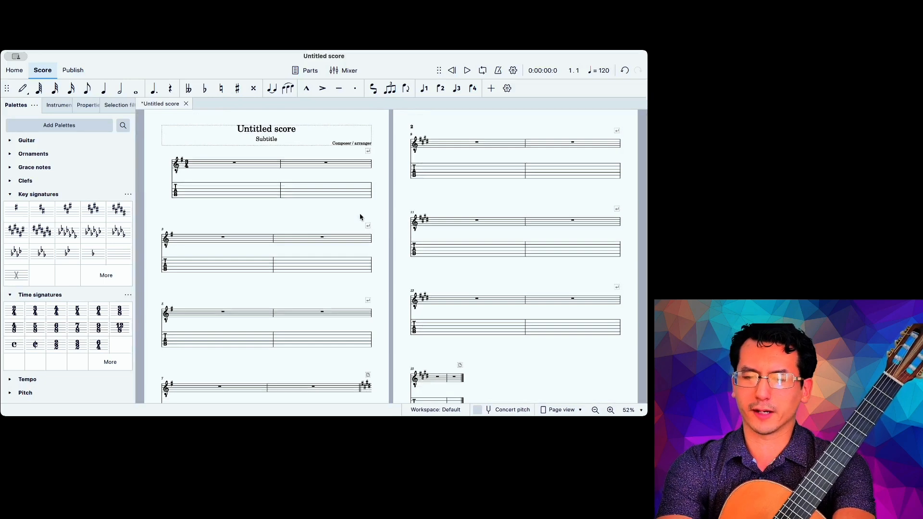
scroll(431, 313, "down", 2)
scroll(430, 313, "right", 1)
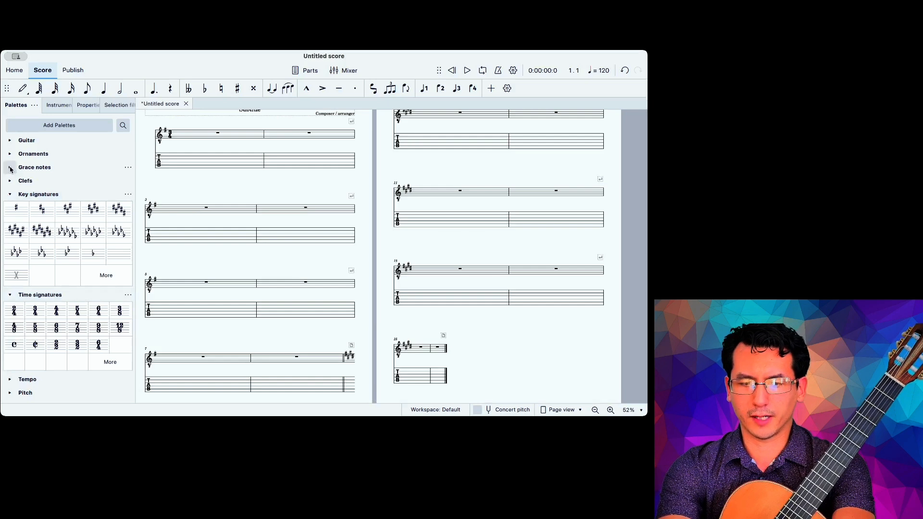
Step: Collapse the key signature, time signature and barline palettes
left_click(10, 195)
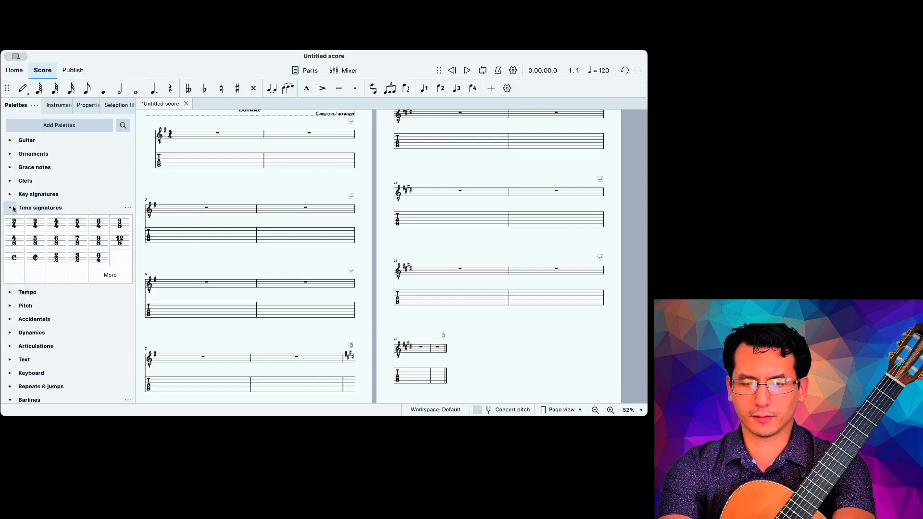
left_click(11, 208)
left_click(10, 329)
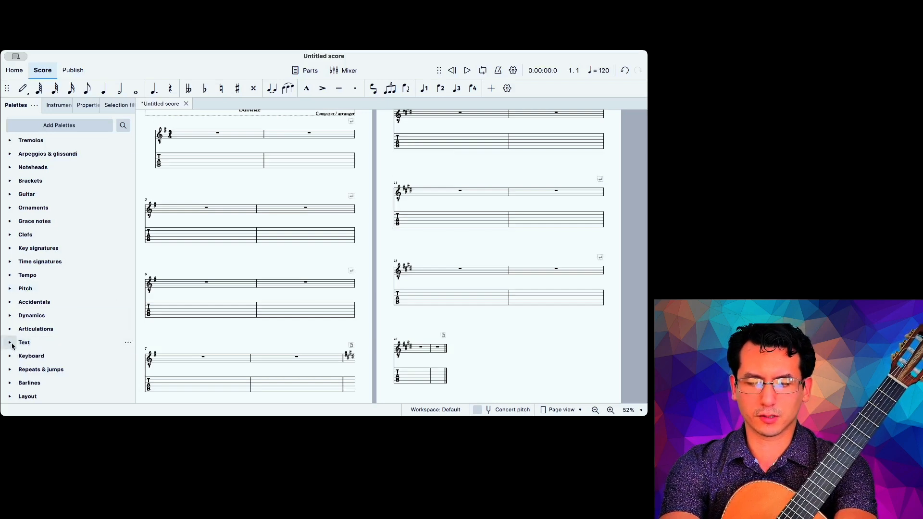
Step: Add the stave text "D.C. al fine" above bar 16
left_click(442, 351)
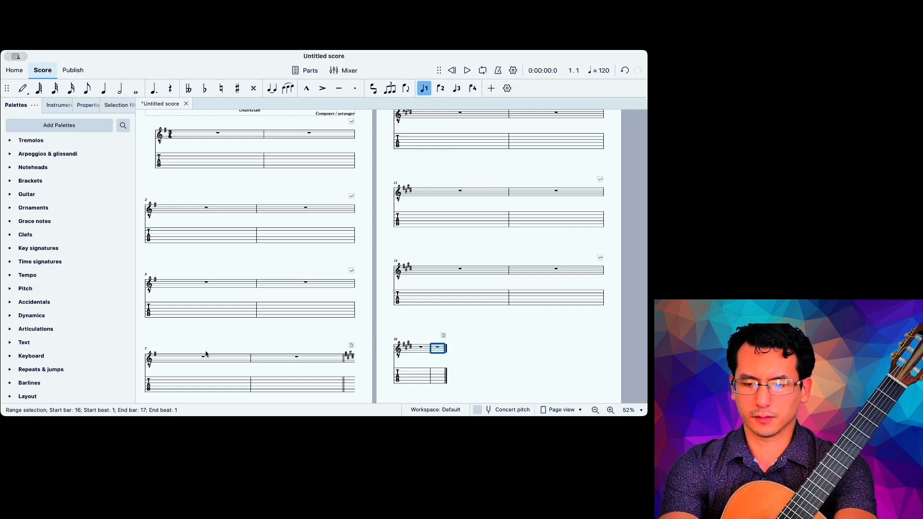
left_click(11, 342)
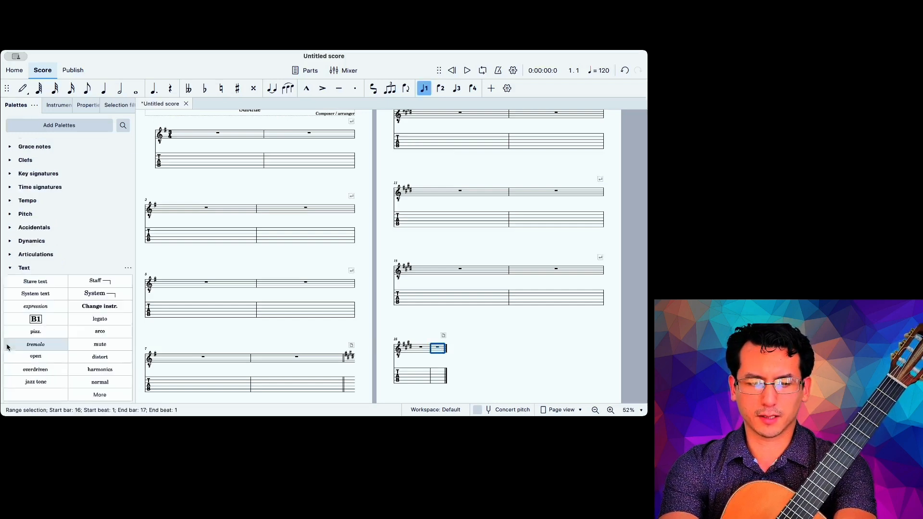
left_click(35, 281)
double_click(435, 342)
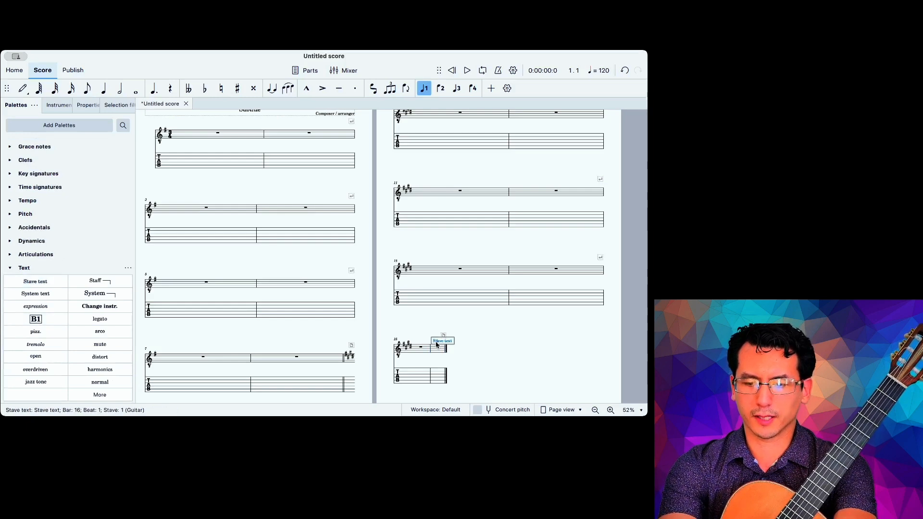
type("D.C.")
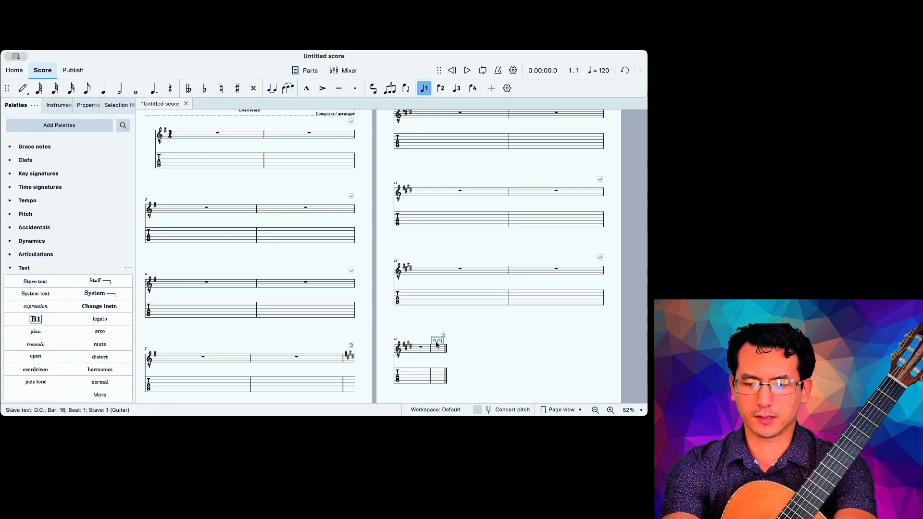
type(" al fone")
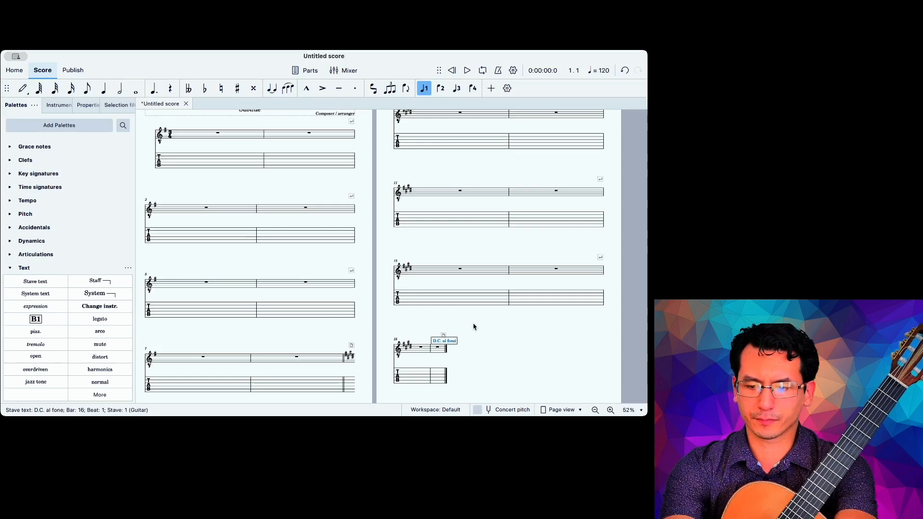
scroll(474, 327, "up", 5)
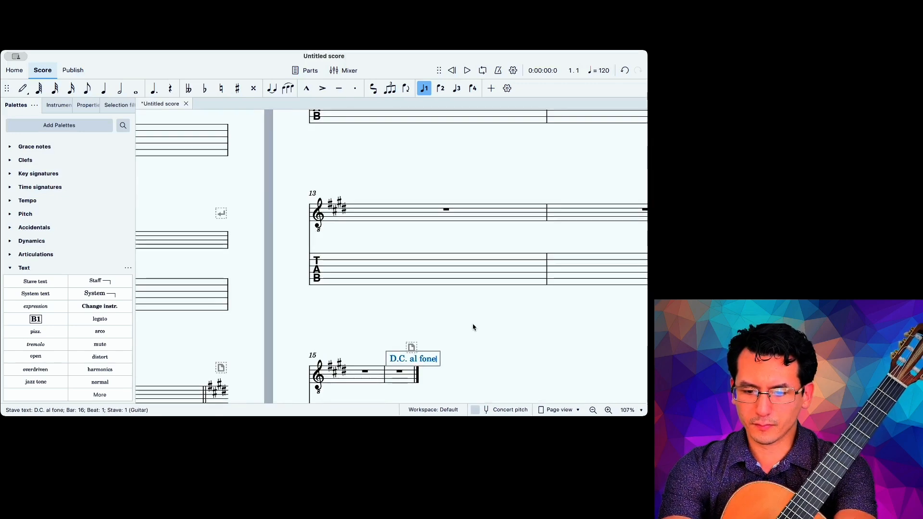
key("BackSpace")
key("BackSpace")
key("BackSpace")
type("ine")
key("Return")
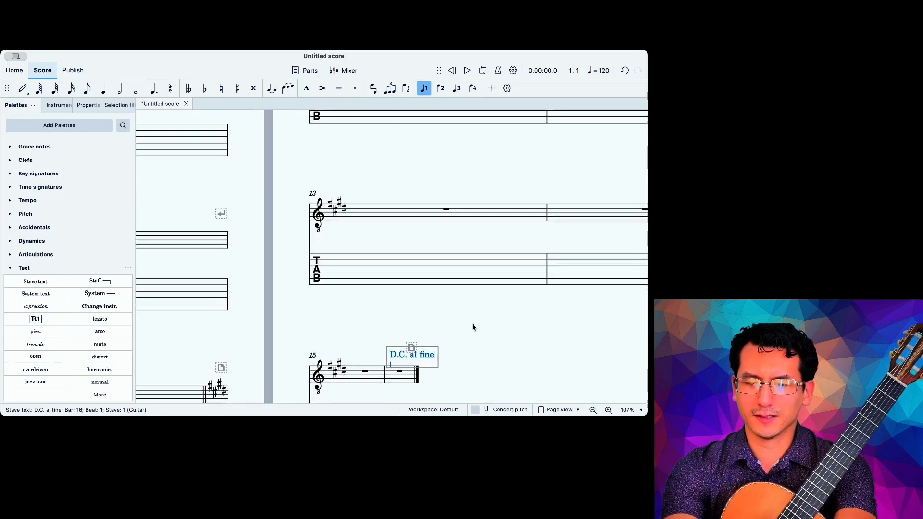
left_click(474, 326)
Step: Add the stave text "Fine" to bar 8 and move it to the end of the bar
scroll(263, 352, "down", 3)
scroll(264, 353, "left", 3)
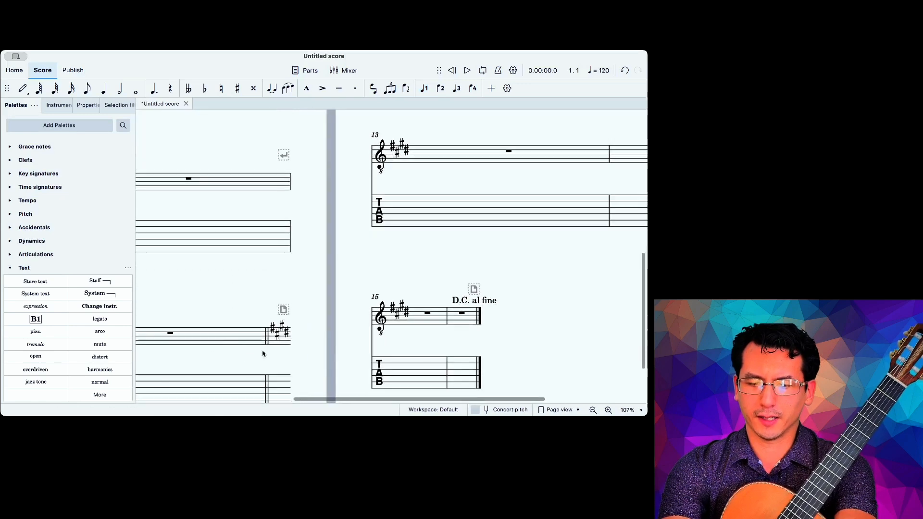
left_click(235, 344)
scroll(236, 344, "down", 4)
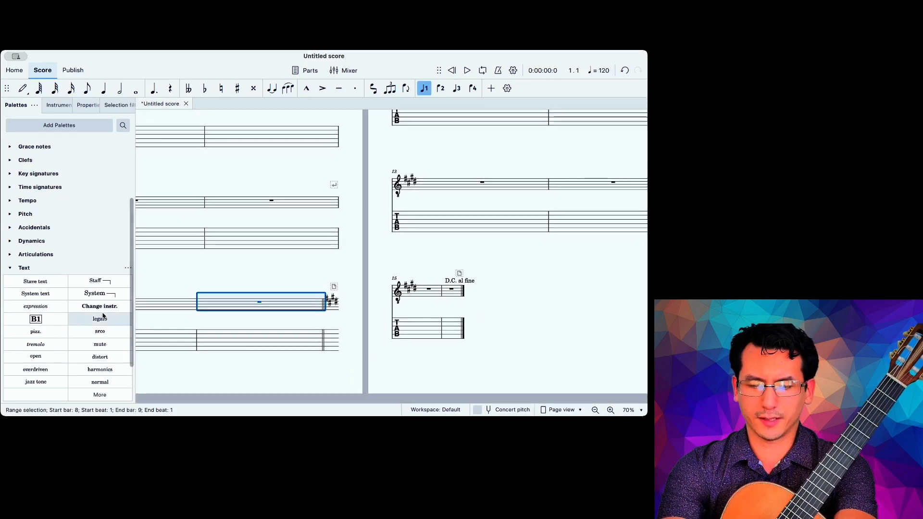
left_click(33, 284)
double_click(214, 293)
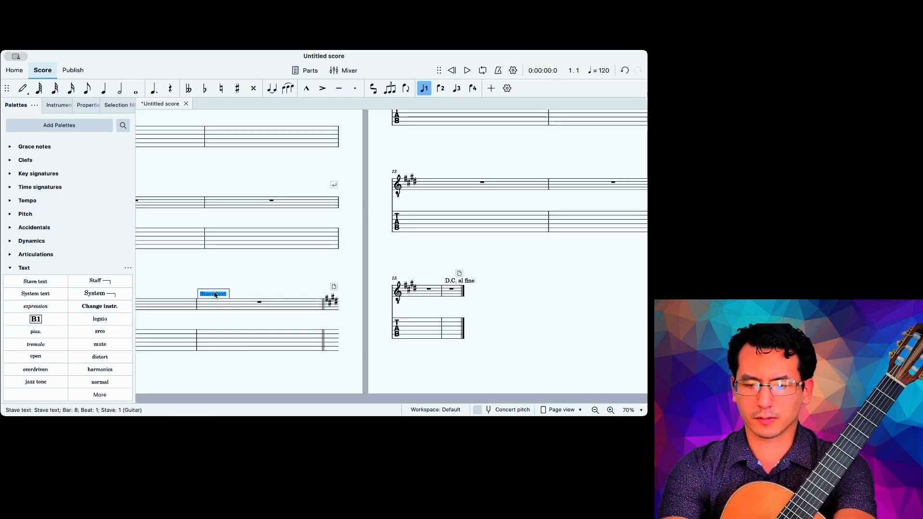
type("Fine")
key("Escape")
left_click_drag(212, 294, 315, 290)
scroll(317, 288, "down", 4)
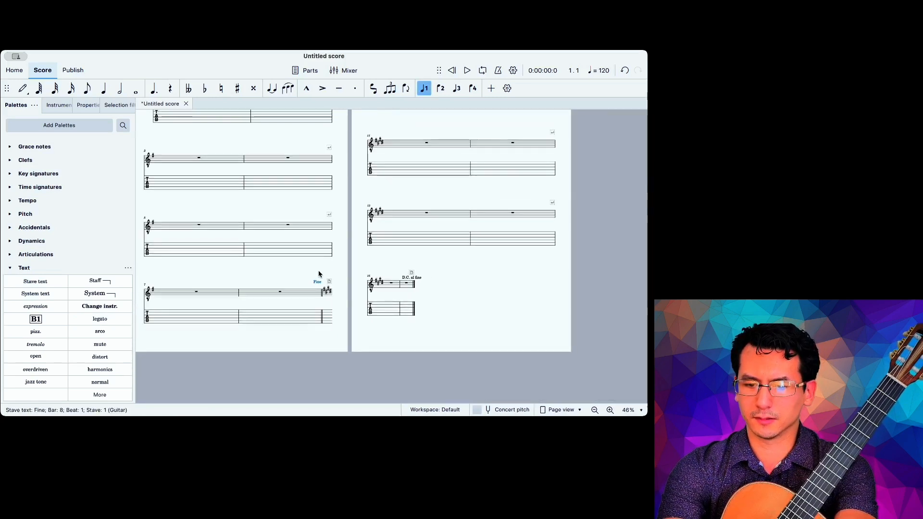
Step: End bar 8 with an end-repeat barline and begin bar 1 with a start-repeat barline
left_click(318, 299)
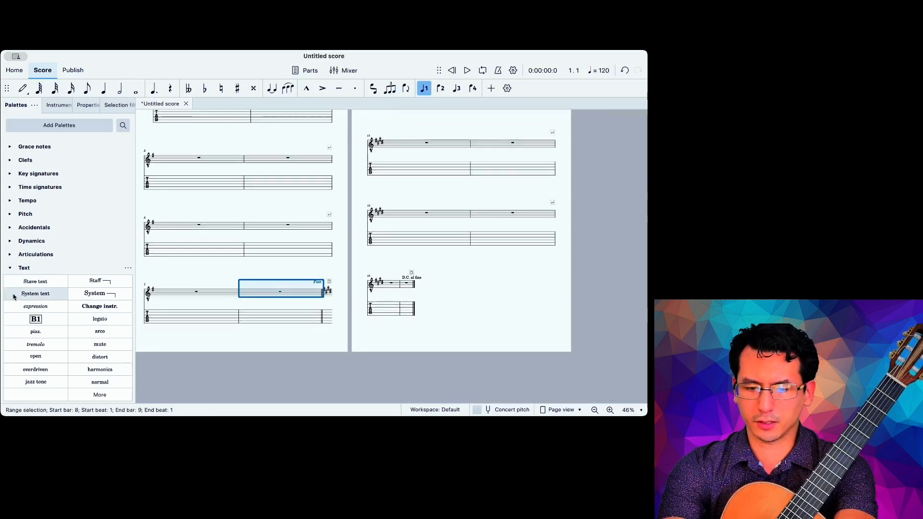
left_click(12, 271)
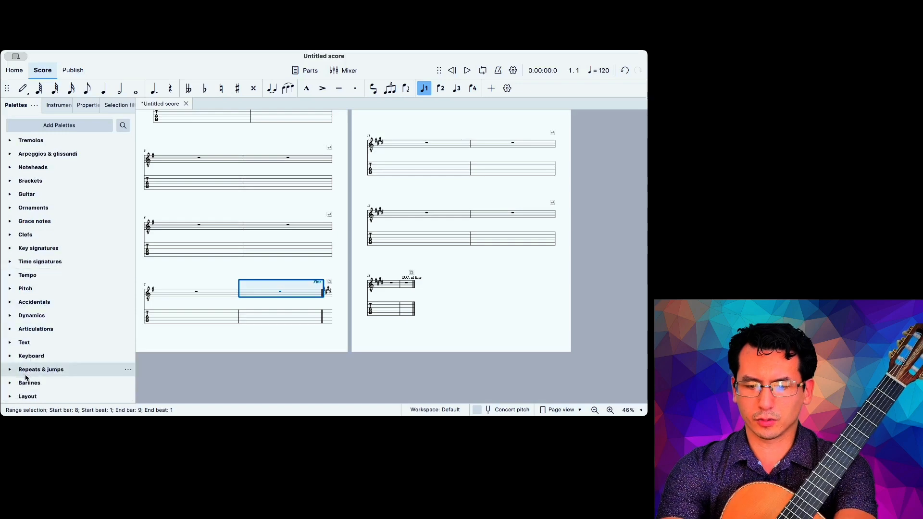
left_click(10, 384)
left_click(93, 358)
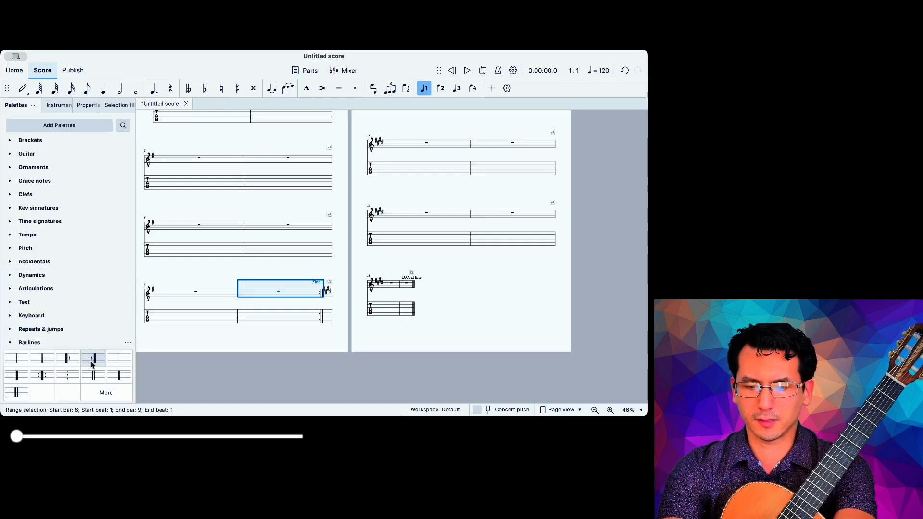
scroll(148, 272, "up", 4)
left_click(192, 179)
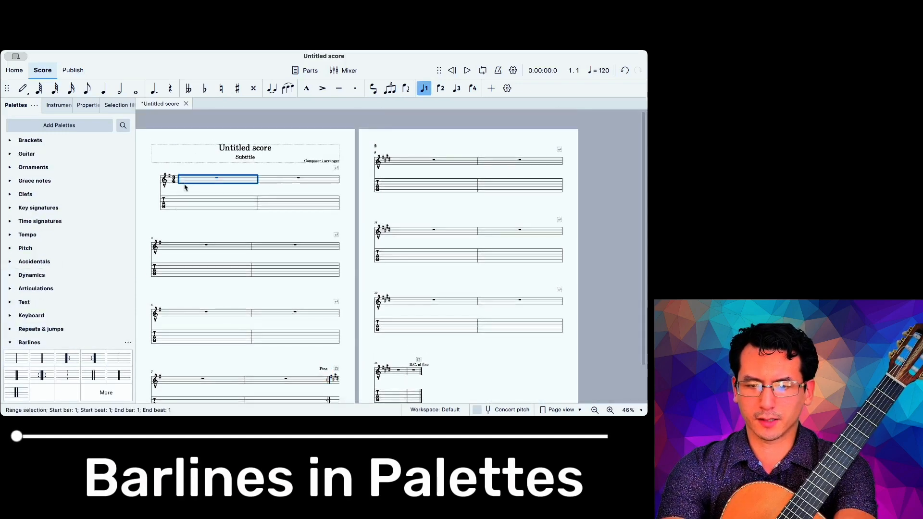
left_click(71, 365)
Step: End bar 16 with an end-repeat barline and begin bar 9 with a start-repeat barline
scroll(379, 312, "down", 3)
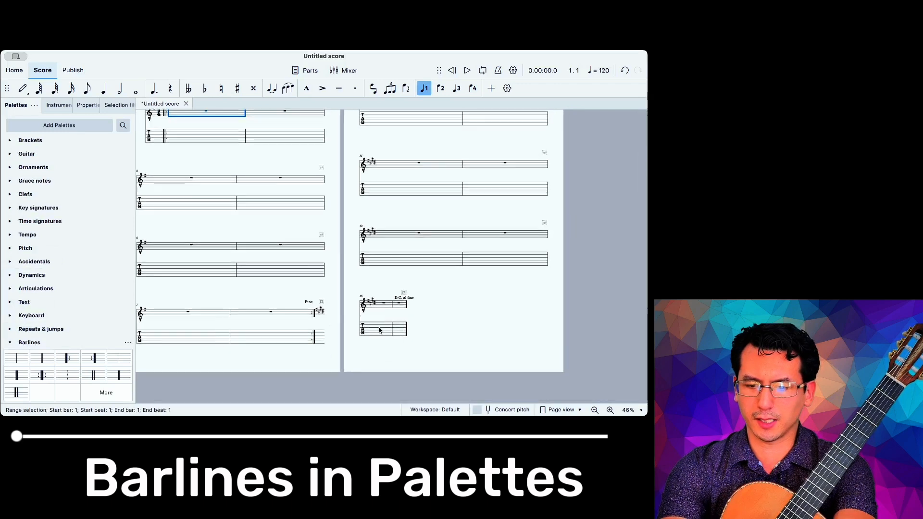
left_click(401, 306)
left_click(93, 358)
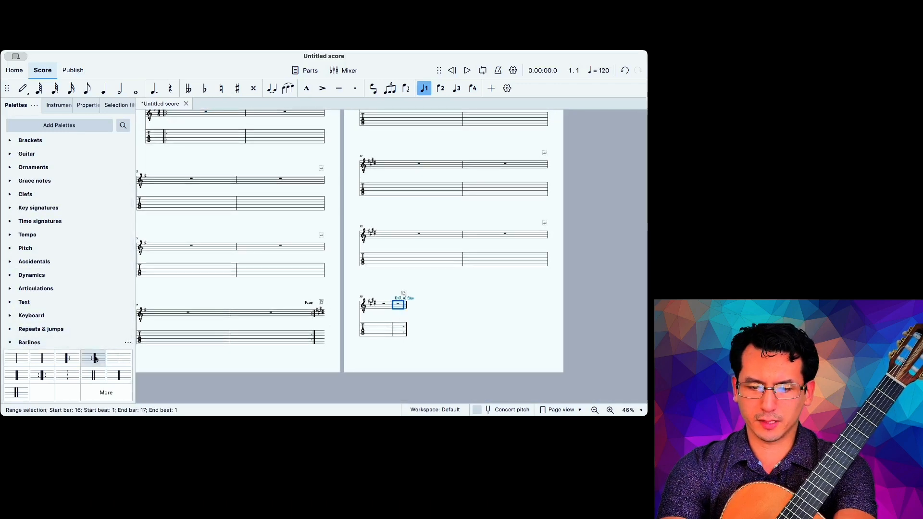
scroll(338, 202, "up", 1)
scroll(338, 202, "up", 1)
left_click(417, 164)
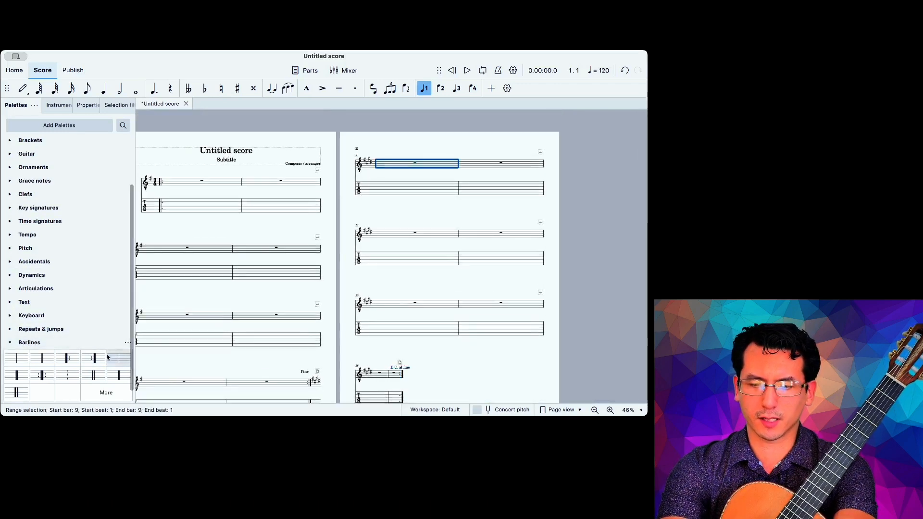
left_click(73, 359)
left_click(391, 219)
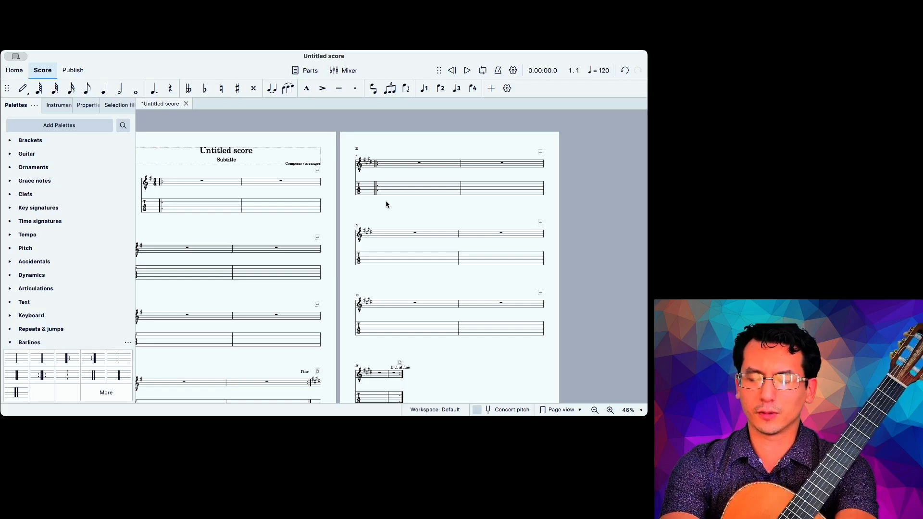
Step: Split the whole-bar rest in bar 1 of the standard stave into quarter rests
scroll(386, 204, "left", 1)
scroll(386, 204, "down", 1)
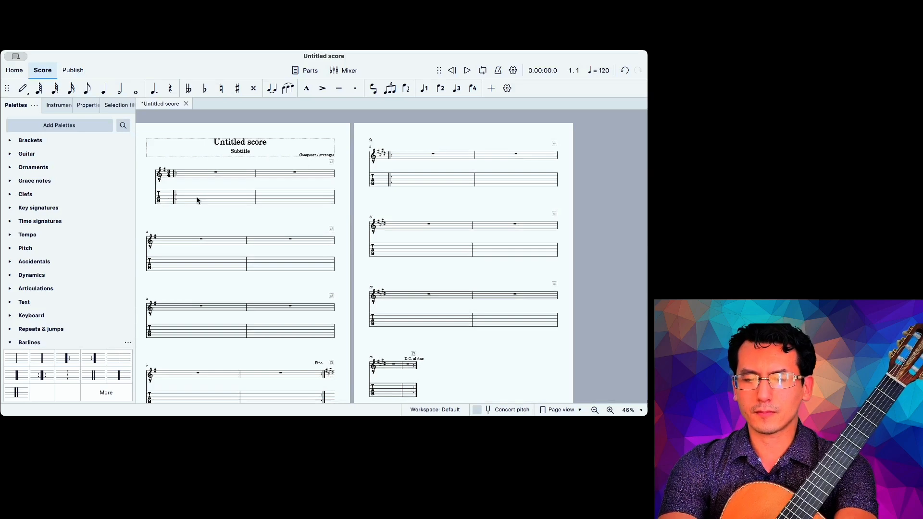
scroll(197, 200, "up", 5)
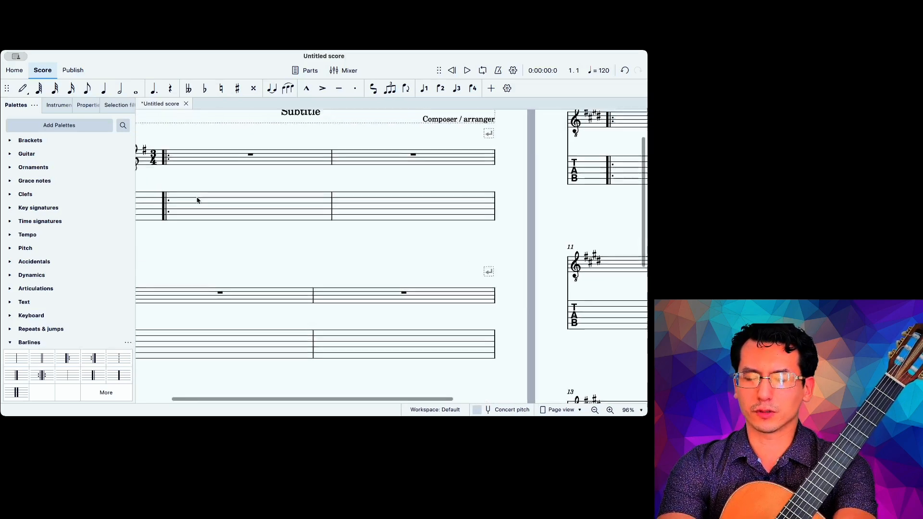
left_click(226, 182)
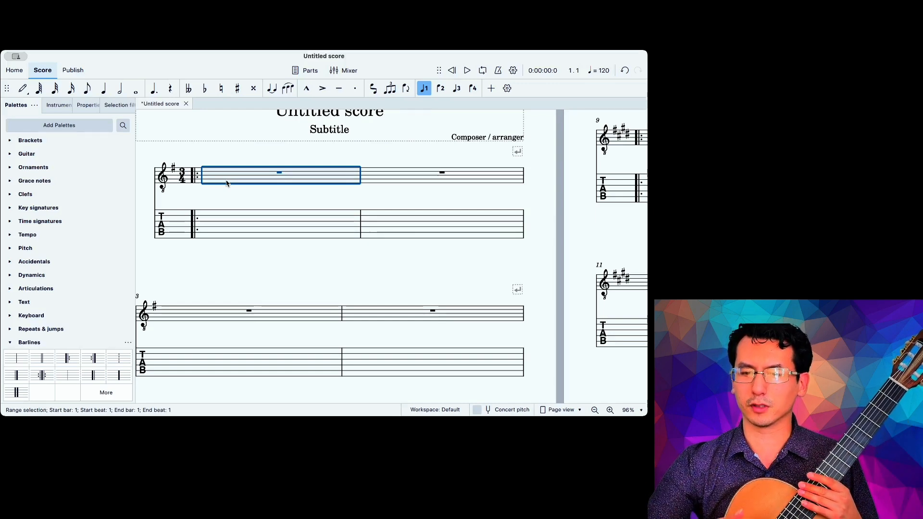
left_click(103, 88)
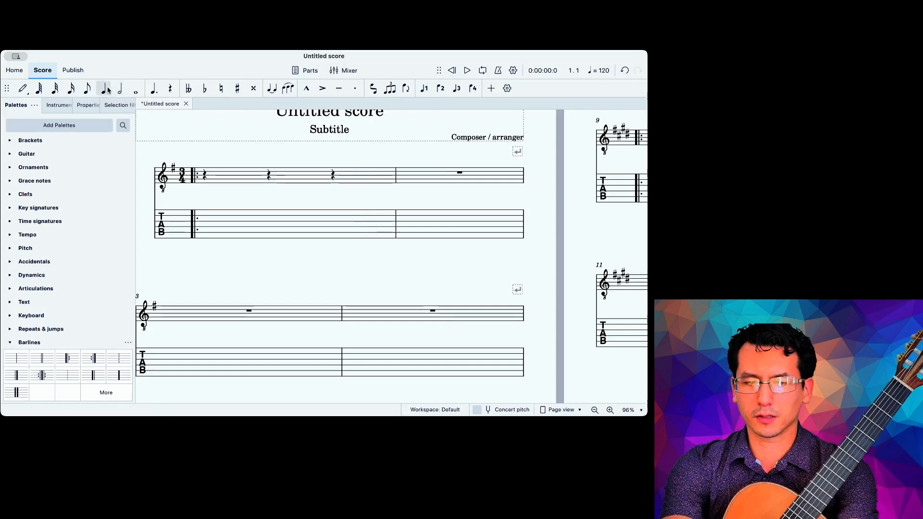
Step: Create a triplet on the first quarter rest of bar 1, undo it, and create the same triplet again
left_click(204, 177)
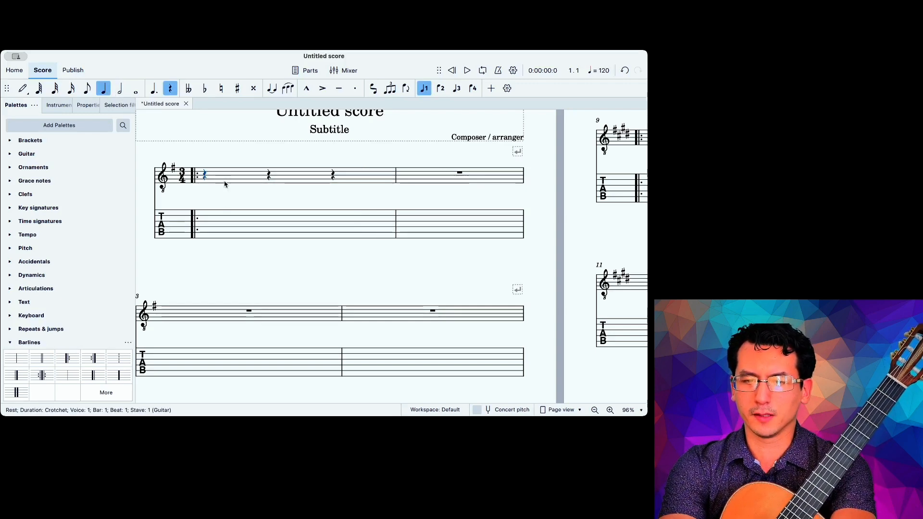
left_click(224, 183)
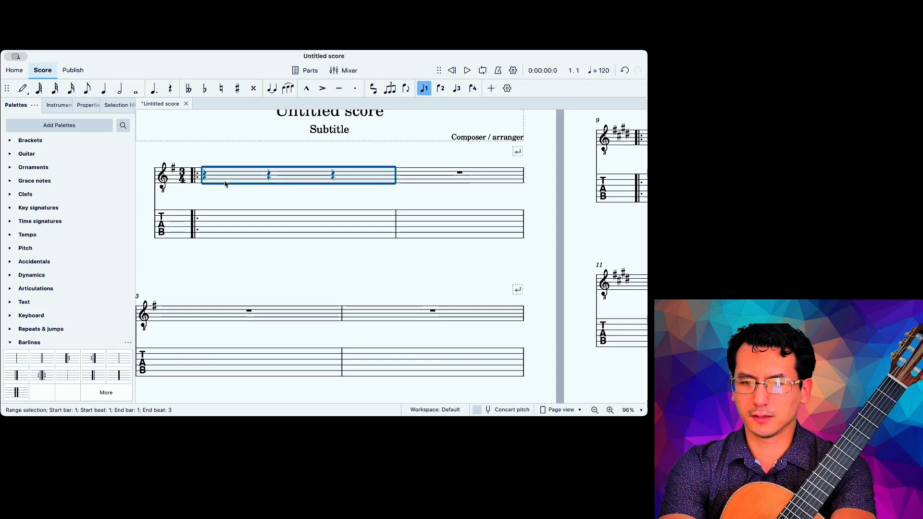
left_click(205, 178)
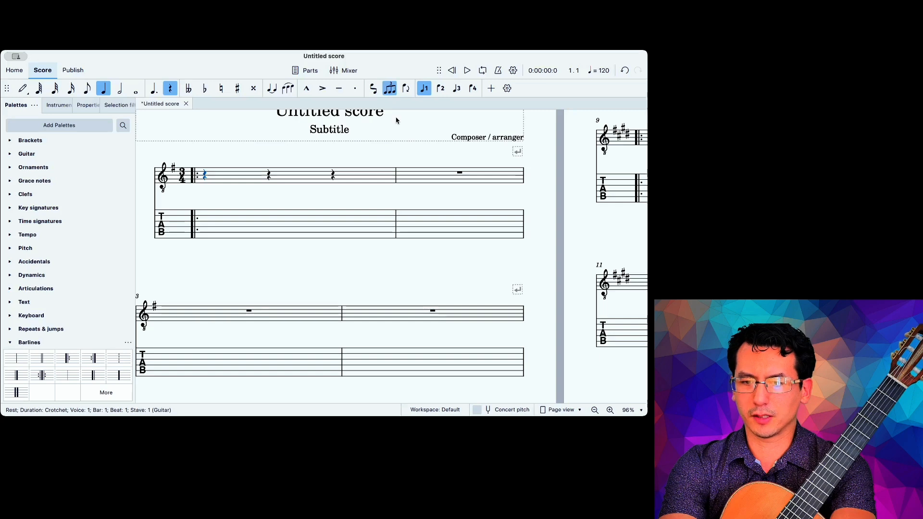
left_click(390, 90)
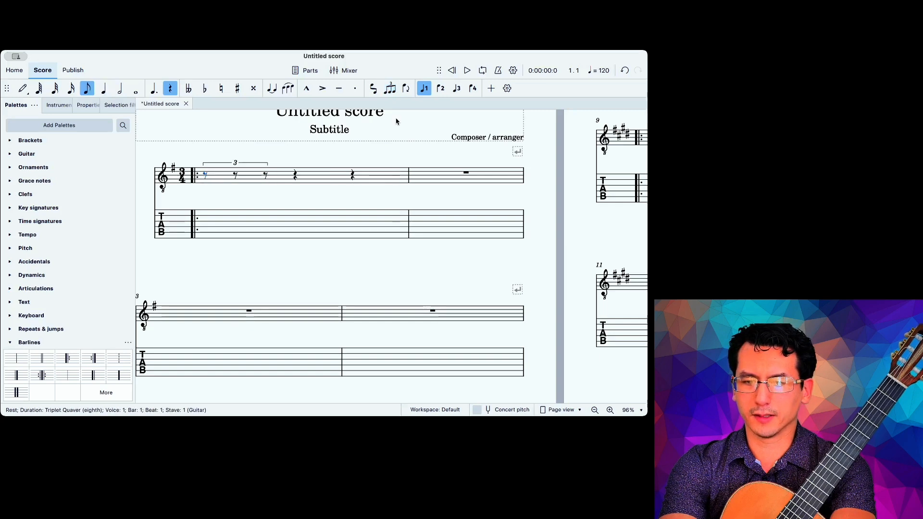
key("ctrl+z")
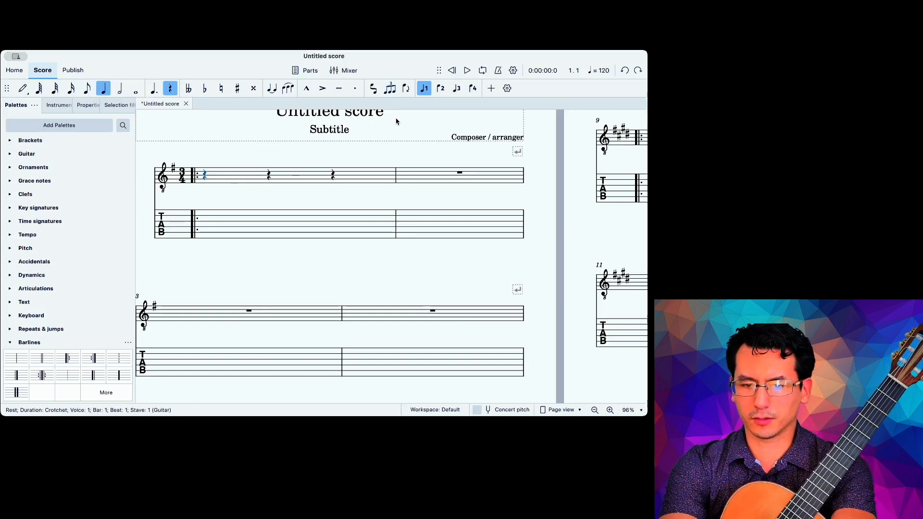
key("ctrl+3")
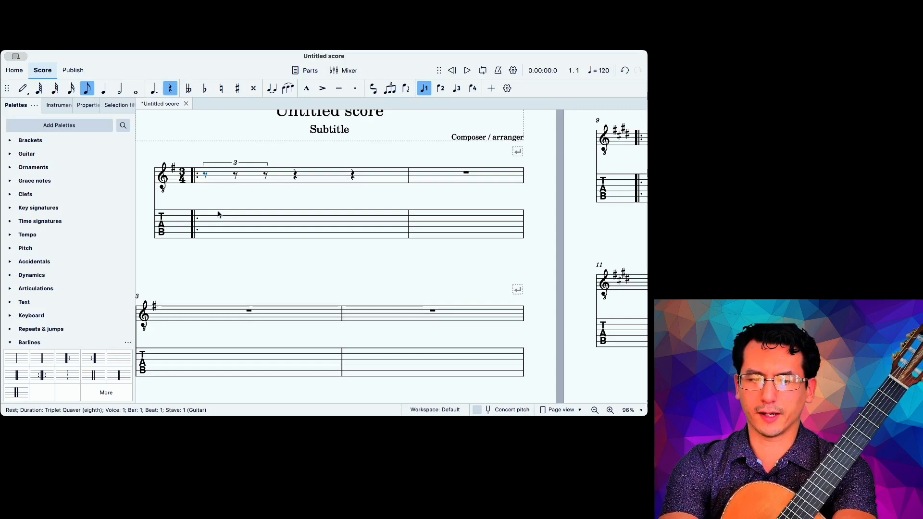
Step: Enter the notes E, B and G as the three eighths of the triplet in bar 1
key("n")
key("e")
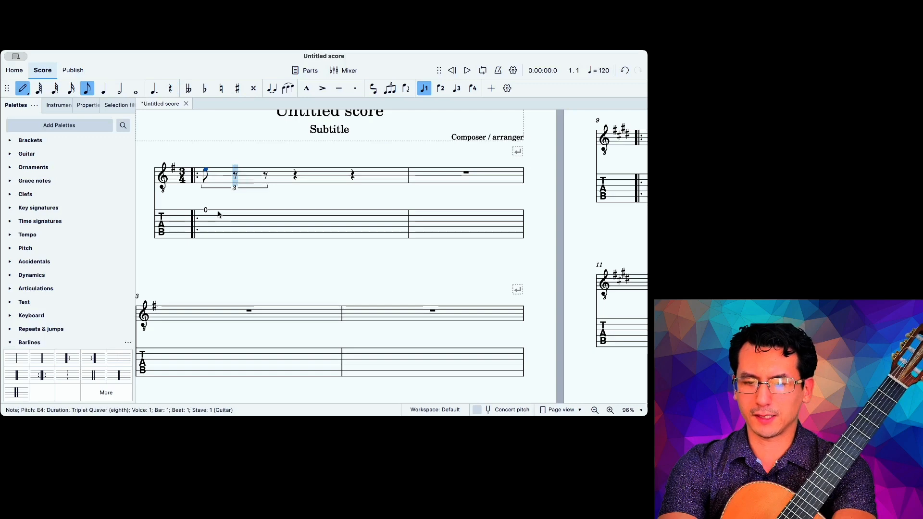
key("b")
key("g")
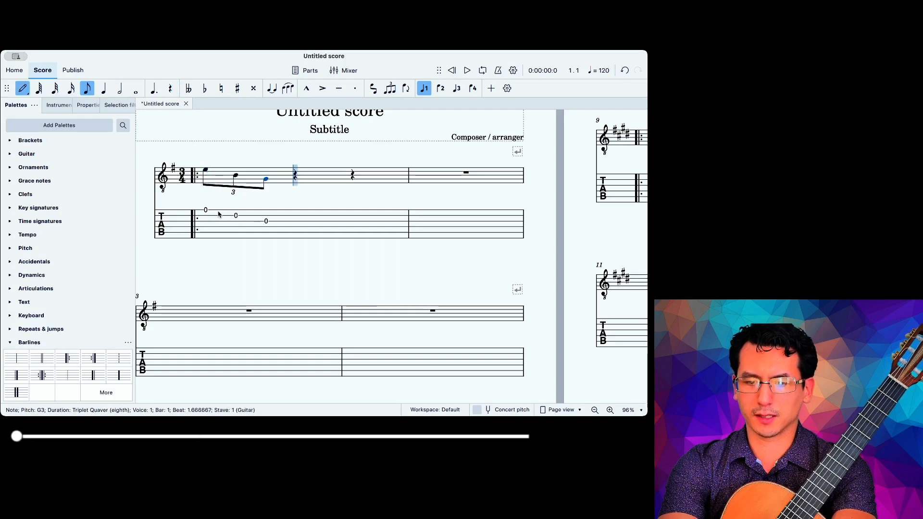
key("Escape")
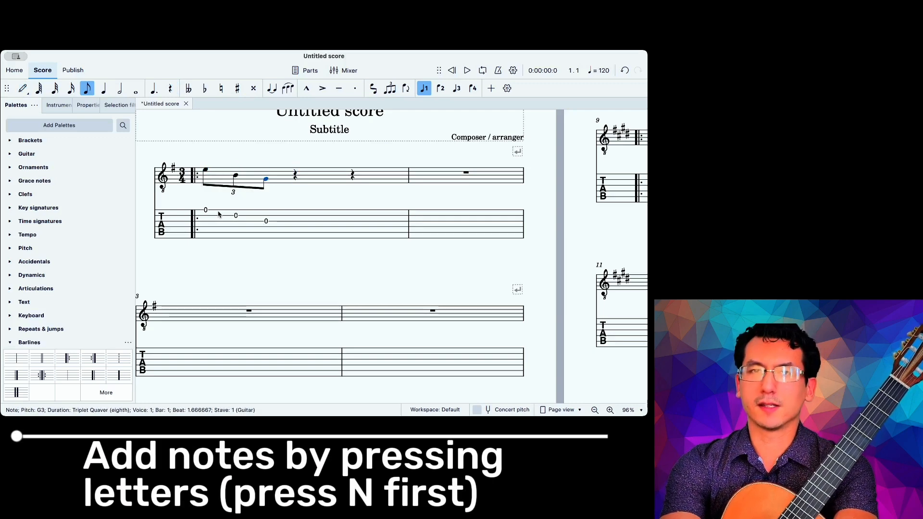
Step: Copy the E–B–G triplet on beat 1 of bar 1 and paste it onto beats 2 and 3
scroll(228, 211, "down", 1)
scroll(228, 211, "down", 2)
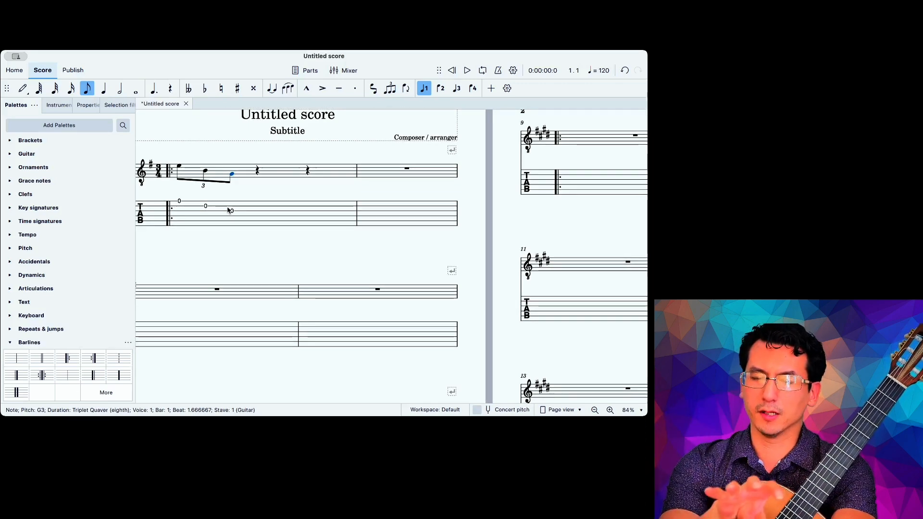
left_click(181, 168, "shift")
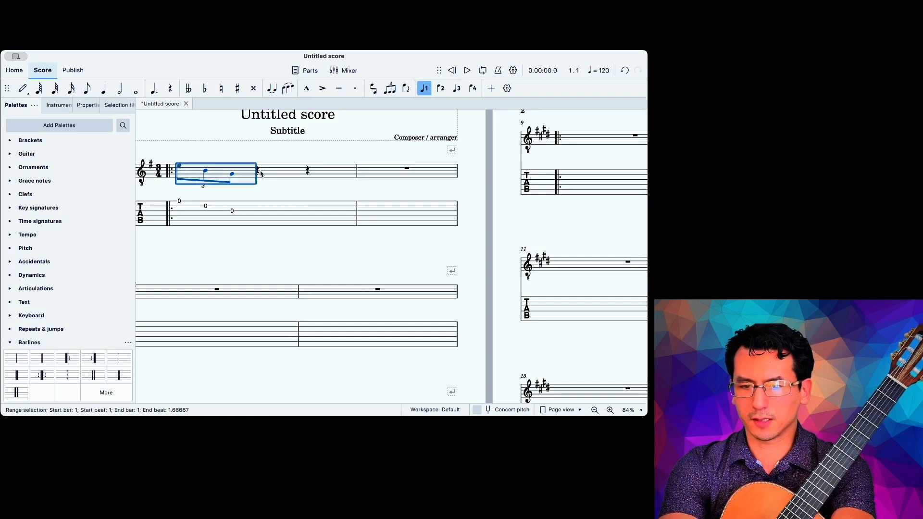
left_click(258, 172)
key("super+v")
left_click(322, 173)
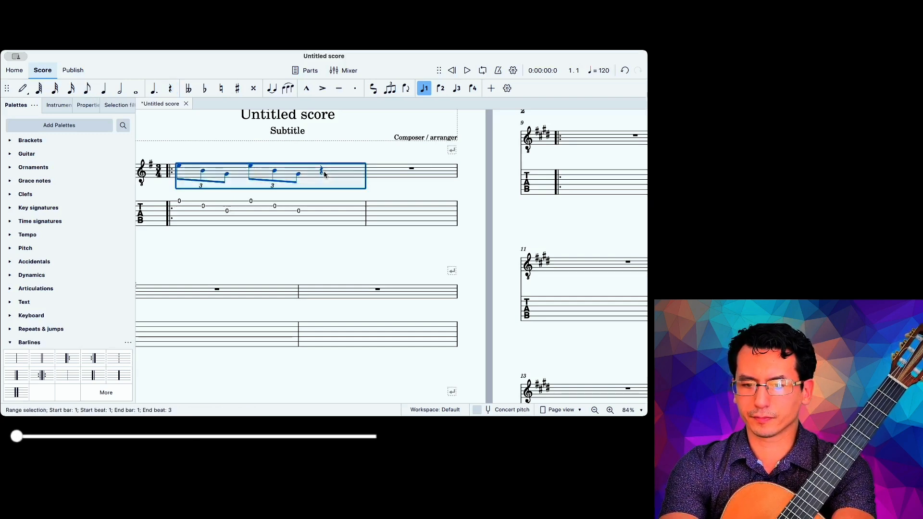
left_click(321, 170)
key("super+v")
left_click(296, 170)
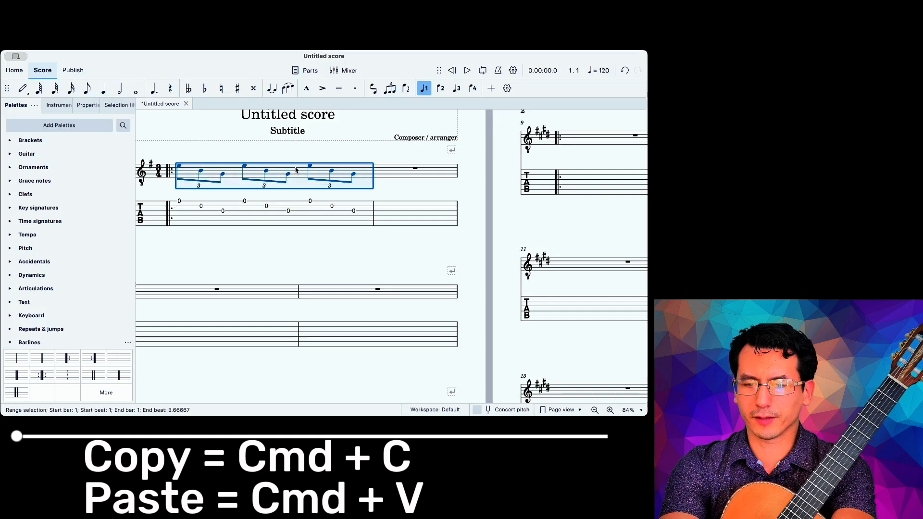
Step: Select all three triplets of bar 1 in the standard stave and copy them into bar 2
left_click(394, 176)
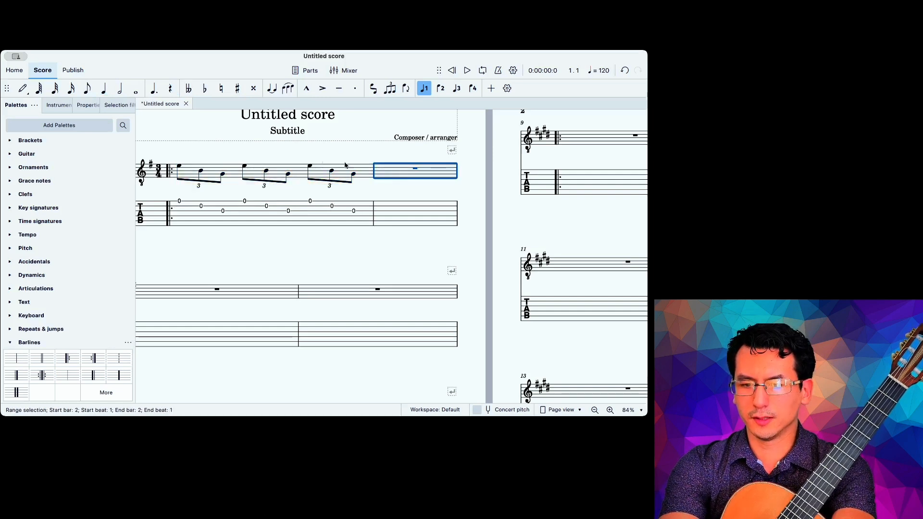
left_click(249, 168)
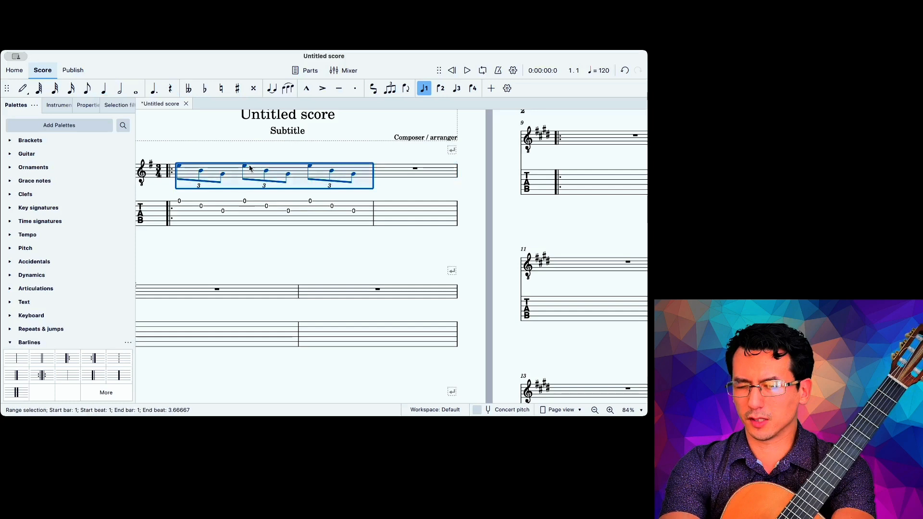
left_click(288, 174)
left_click(245, 167, "shift")
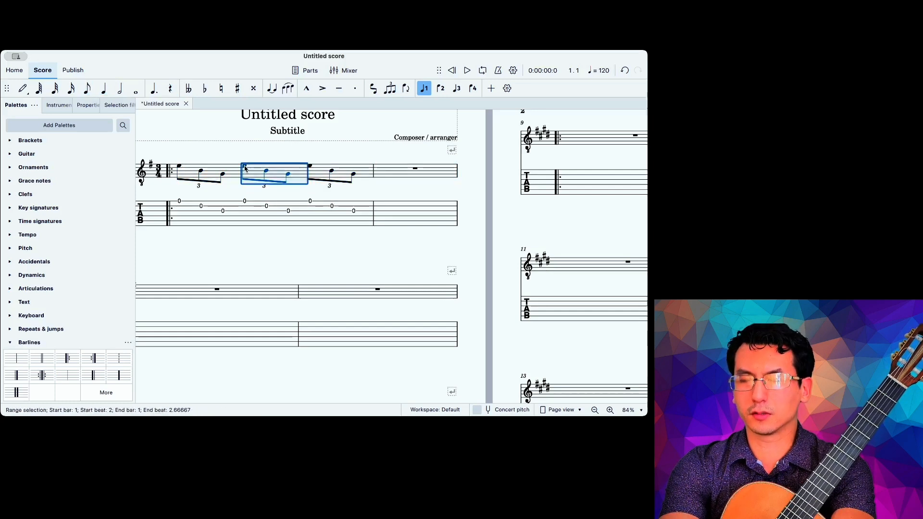
left_click(244, 168)
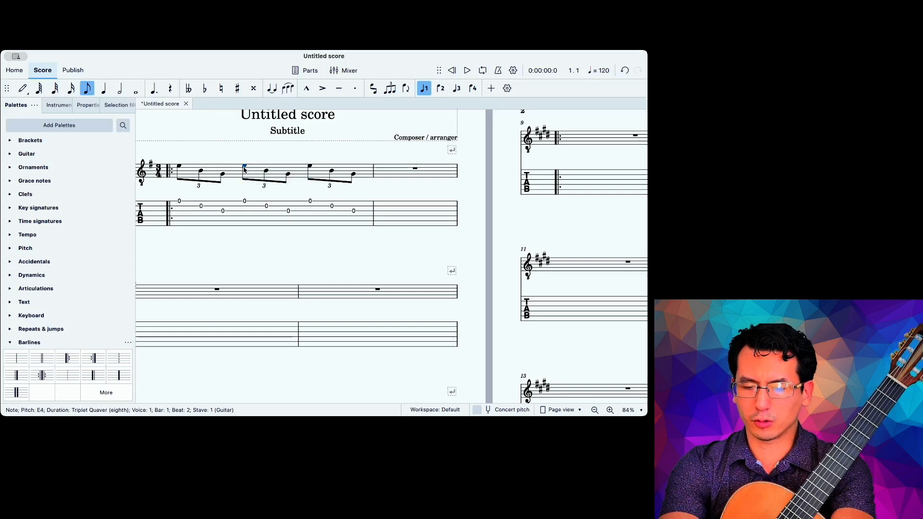
left_click(288, 176, "shift")
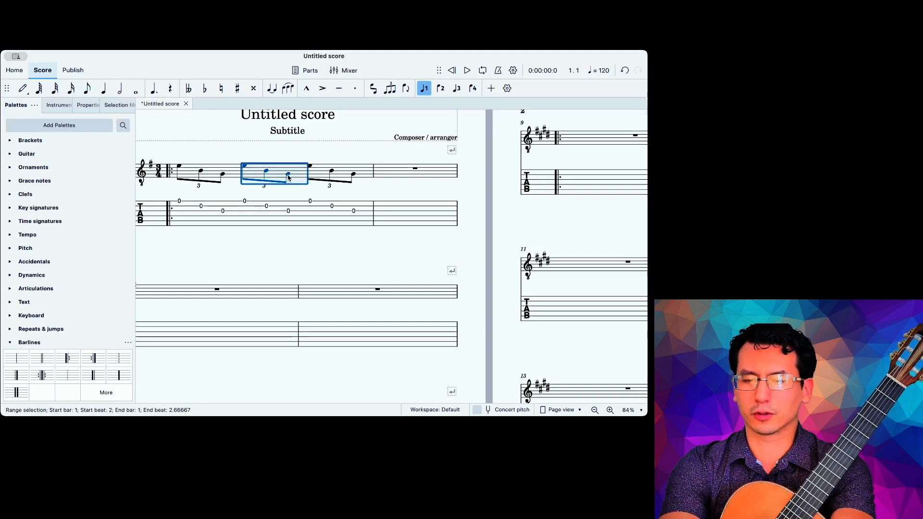
left_click(354, 175, "shift")
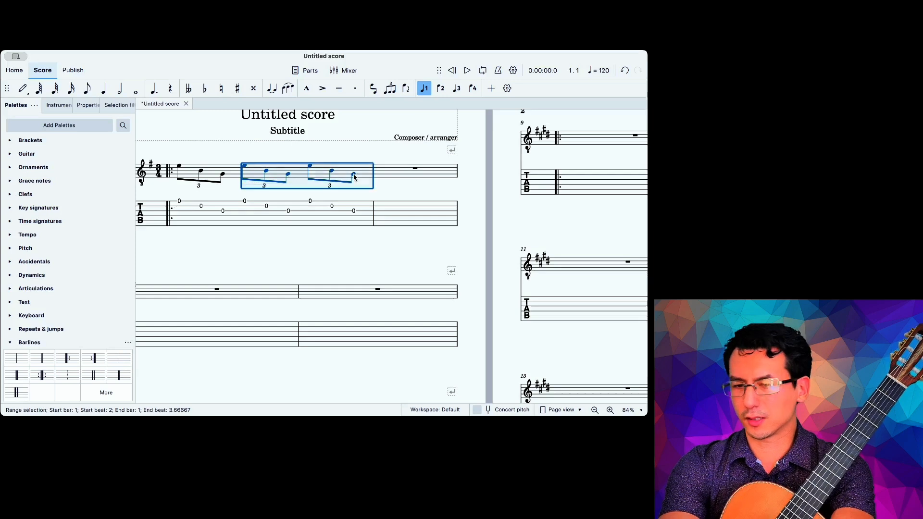
left_click(180, 167, "shift")
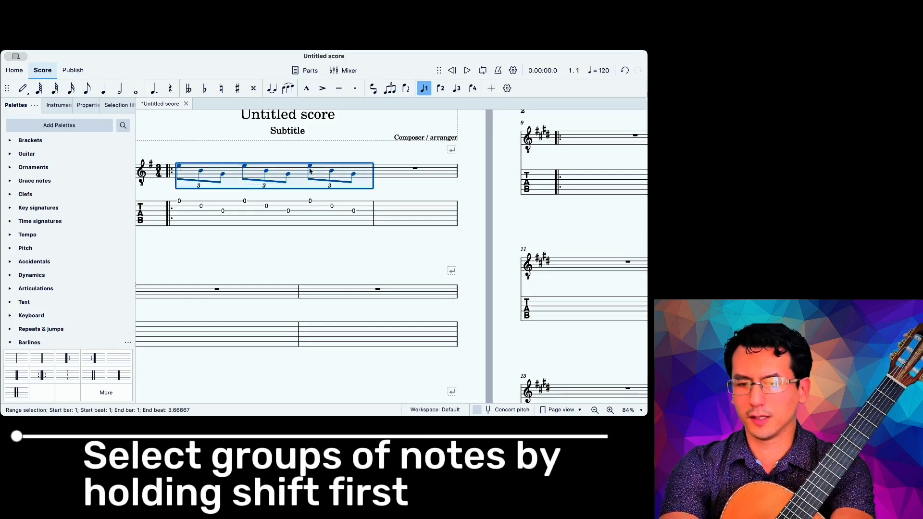
left_click(392, 177)
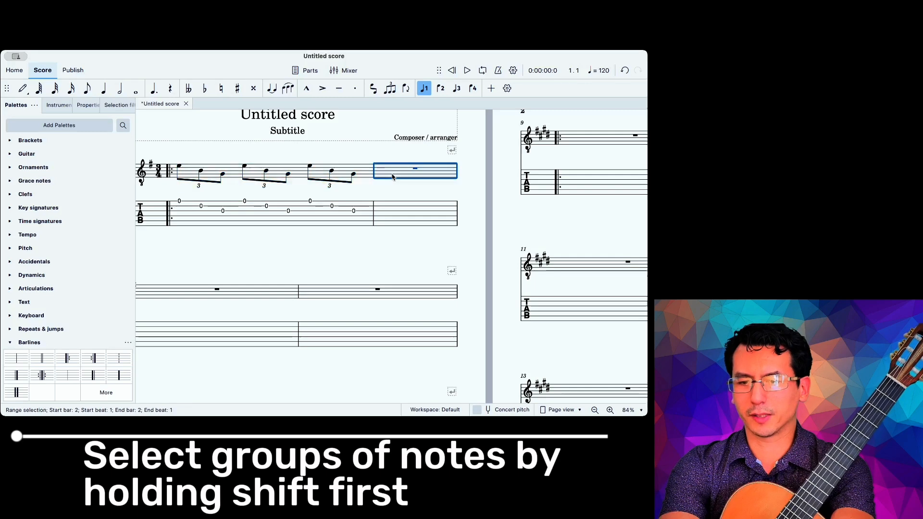
key("ctrl+v")
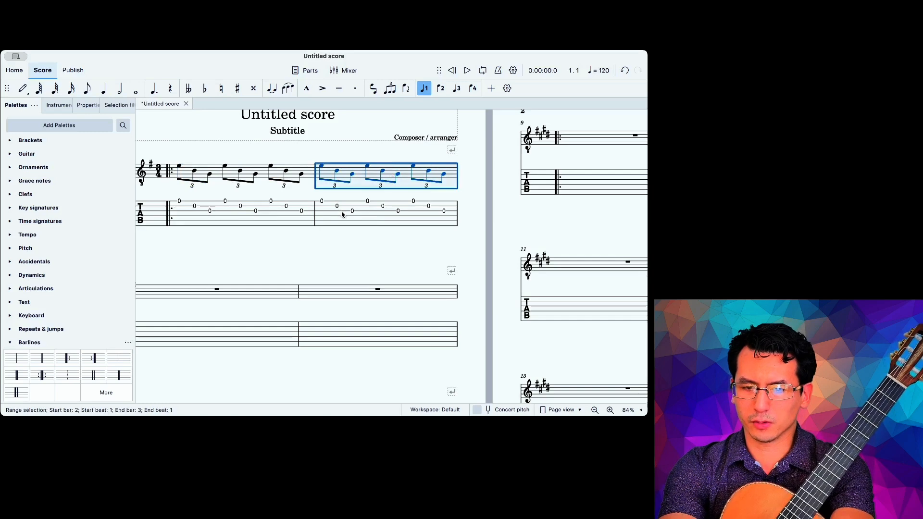
Step: In bar 1, raise the first note of the second triplet to F♯4 and of the third triplet to G4
left_click(226, 167)
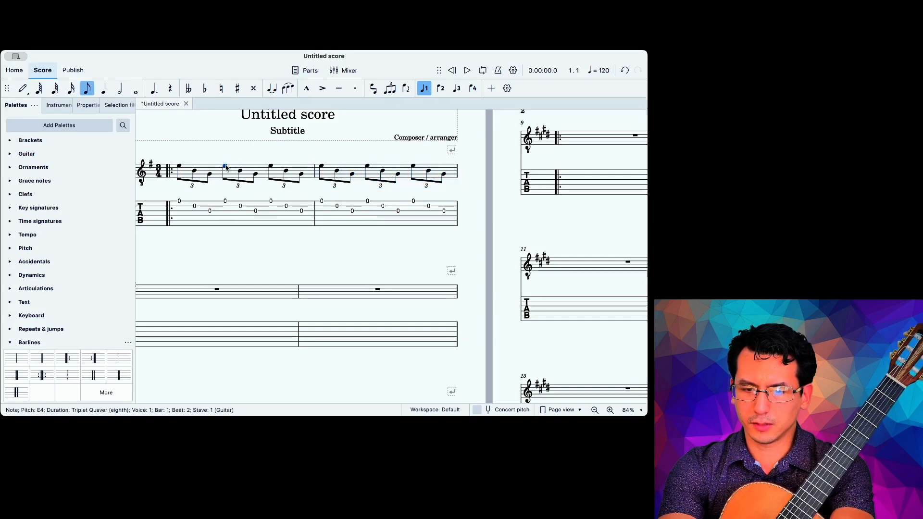
left_click_drag(225, 166, 226, 164)
scroll(227, 167, "up", 6, "ctrl")
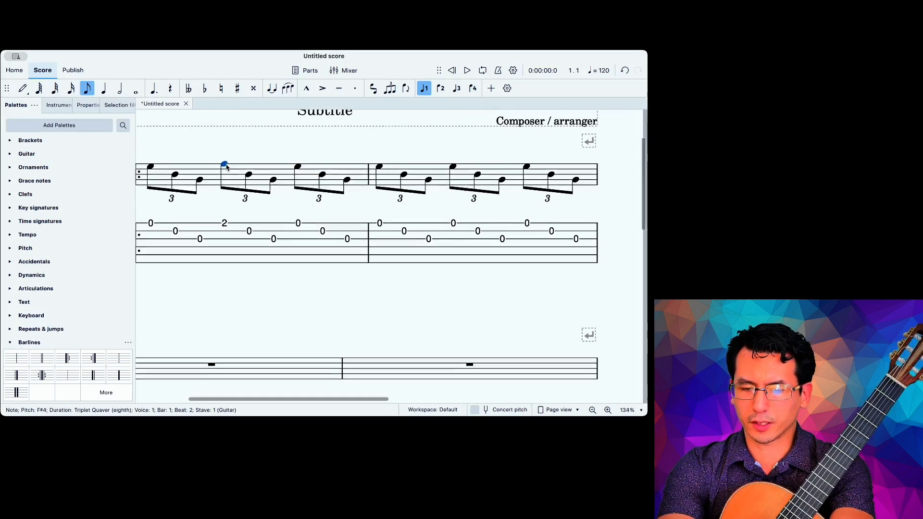
mouse_move(224, 165)
left_mouse_down()
mouse_move(224, 175)
mouse_move(225, 165)
left_mouse_up()
scroll(226, 167, "left", 3)
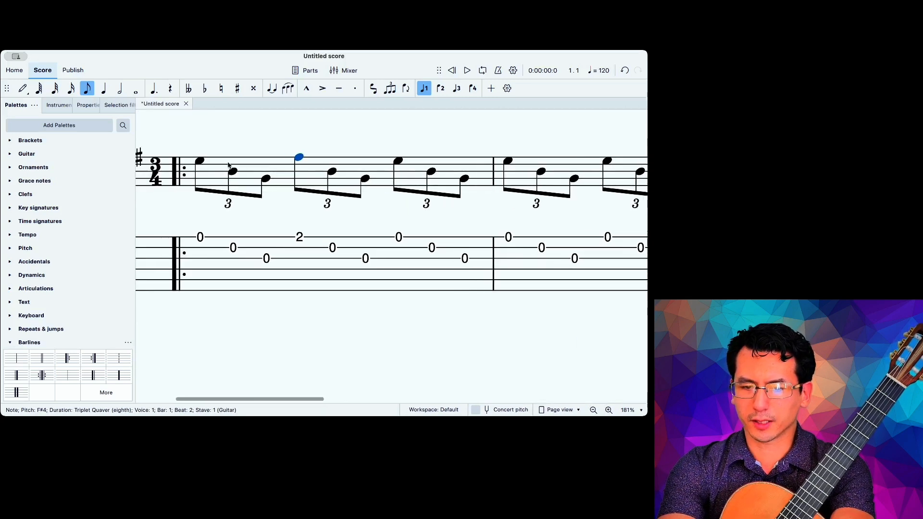
left_click_drag(399, 163, 399, 154)
scroll(399, 153, "down", 2)
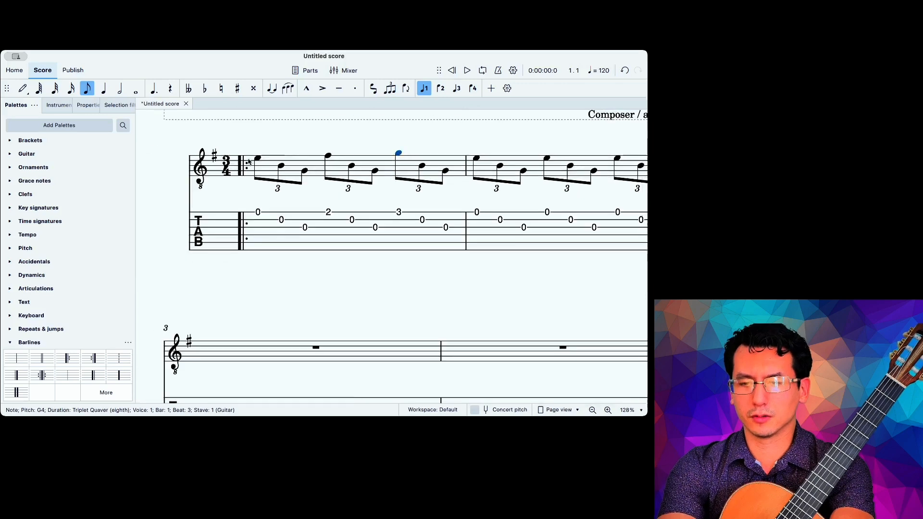
Step: Raise the first notes of the three triplets in bar 2 to C5, B4 and A4 respectively
scroll(404, 161, "right", 3)
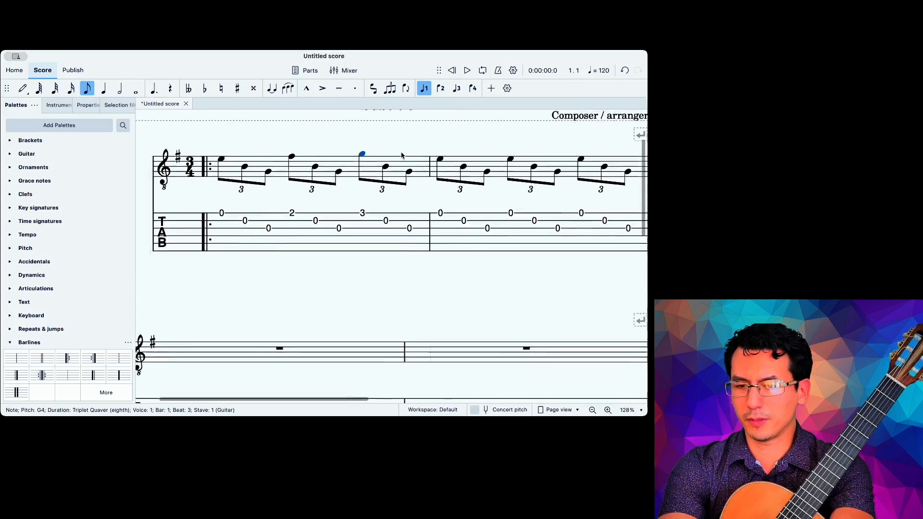
left_click(410, 162)
left_click_drag(411, 163, 410, 151)
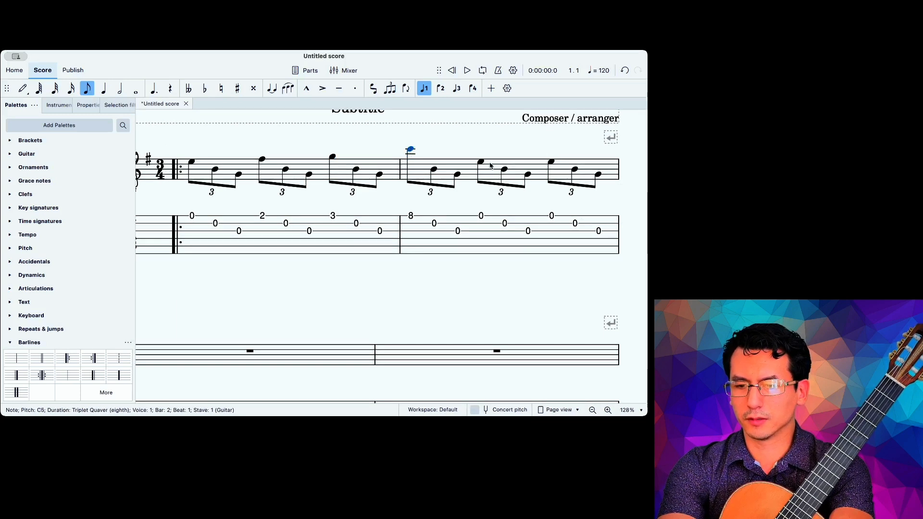
left_click_drag(481, 162, 480, 152)
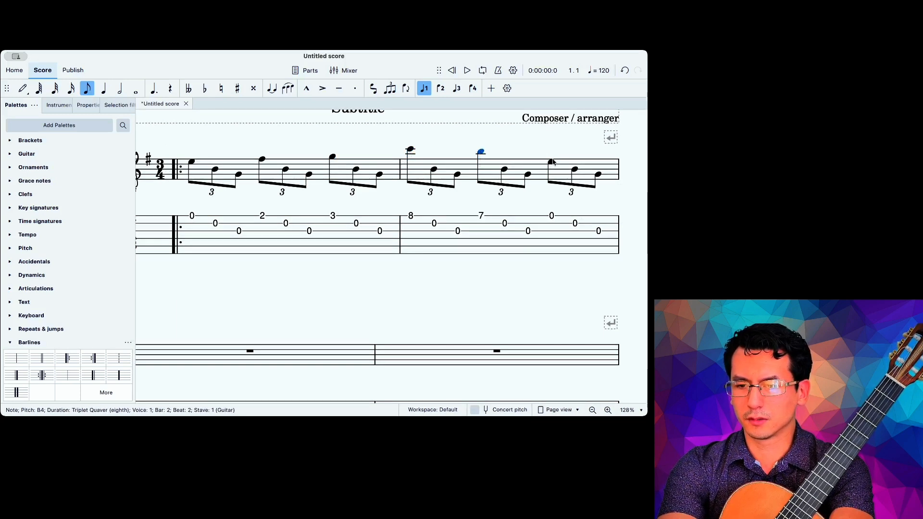
left_click_drag(553, 162, 551, 155)
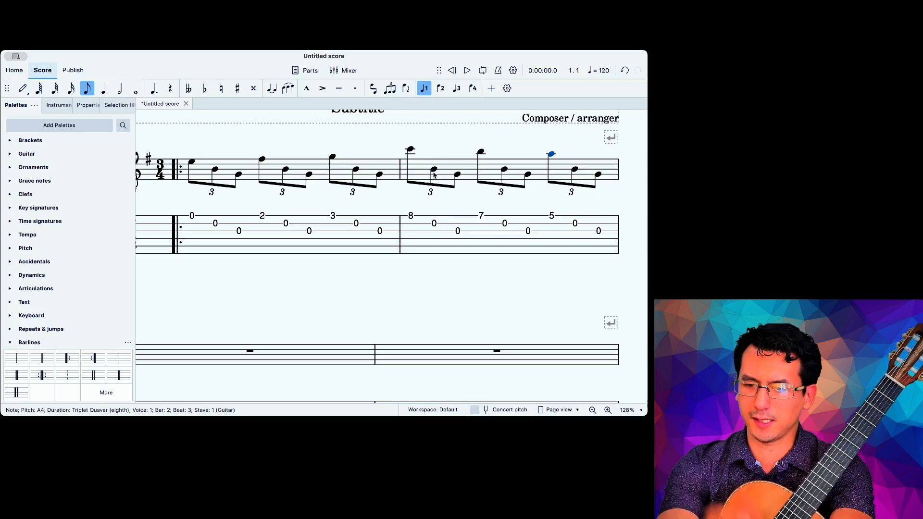
Step: Raise the second and third notes of every triplet in bar 2 to E4 and C4
scroll(432, 172, "right", 1)
left_click_drag(411, 174, 574, 168)
left_click(574, 178)
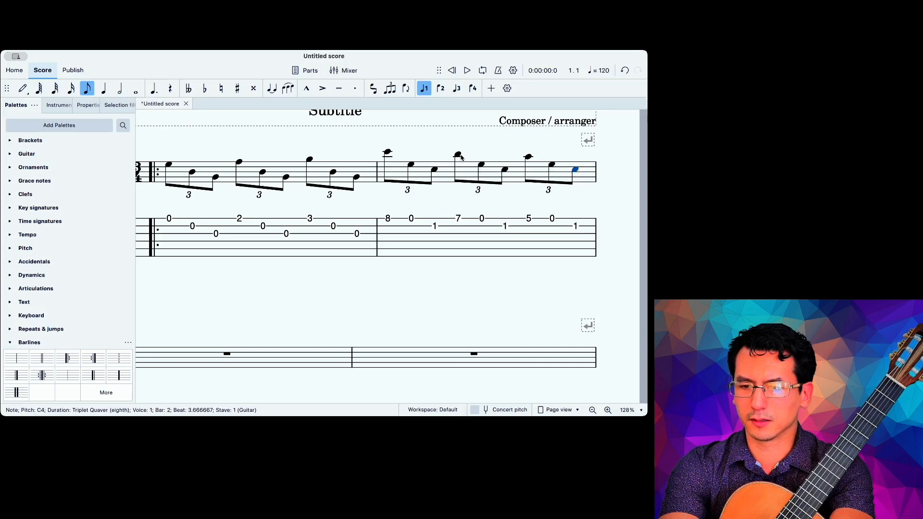
Step: Copy the contents of bar 2 in the standard stave into bar 3
scroll(466, 151, "down", 2)
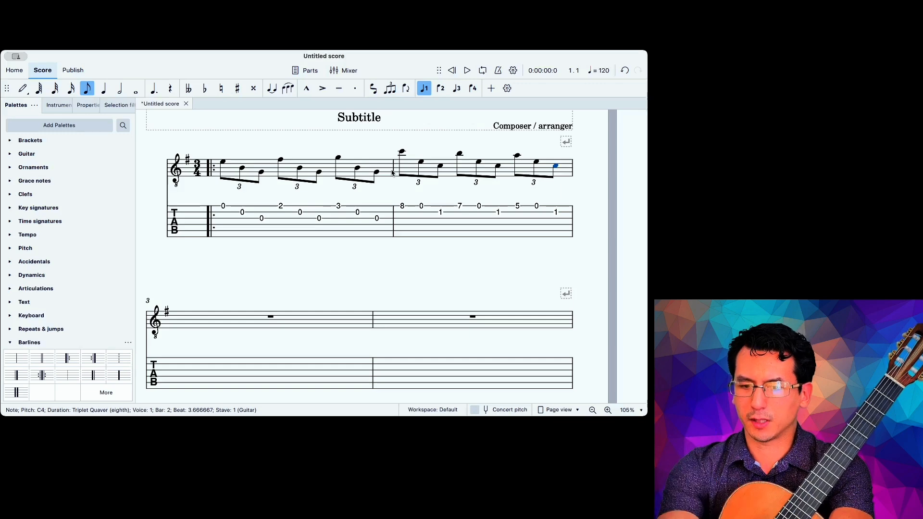
scroll(392, 173, "down", 2)
left_click(270, 299)
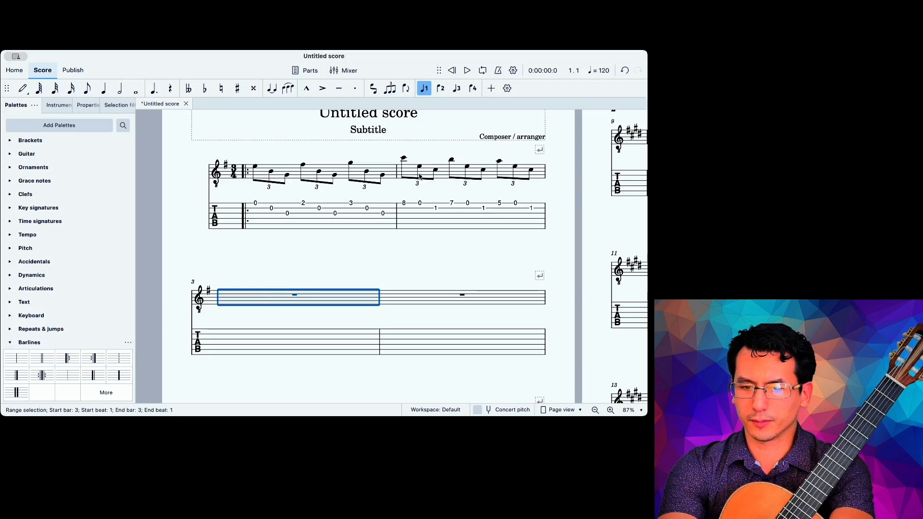
left_click(439, 177)
key("ctrl+c")
left_click(253, 302)
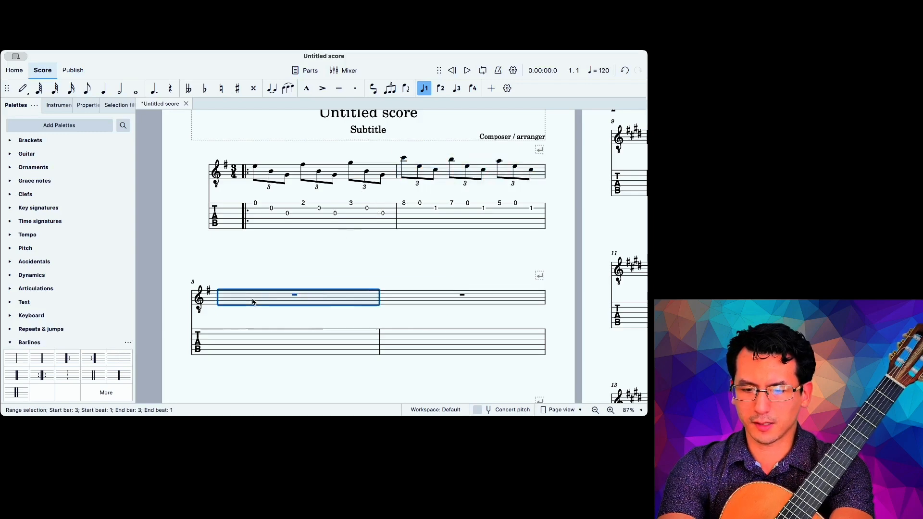
key("ctrl+v")
key("Escape")
Step: Lower the first notes of the three triplets in bar 3 to A4, G4 and F♯4 respectively
scroll(229, 289, "up", 5)
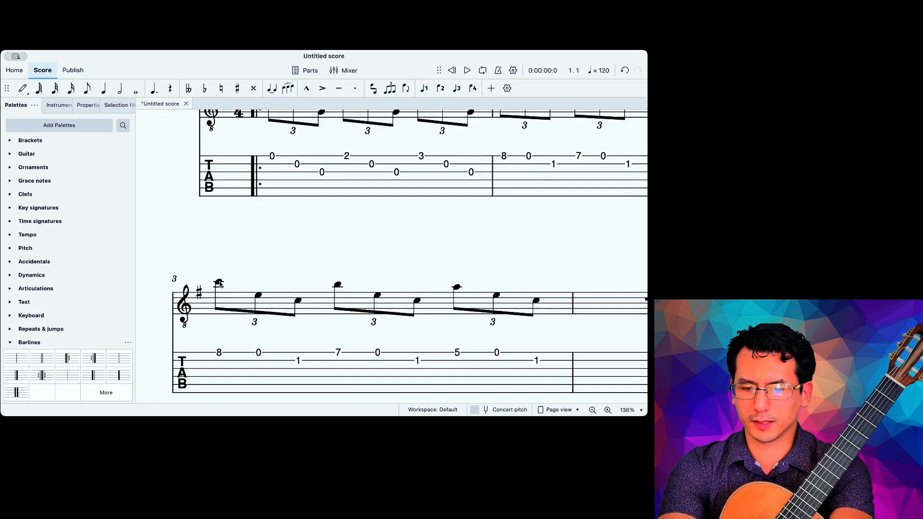
left_click(219, 283)
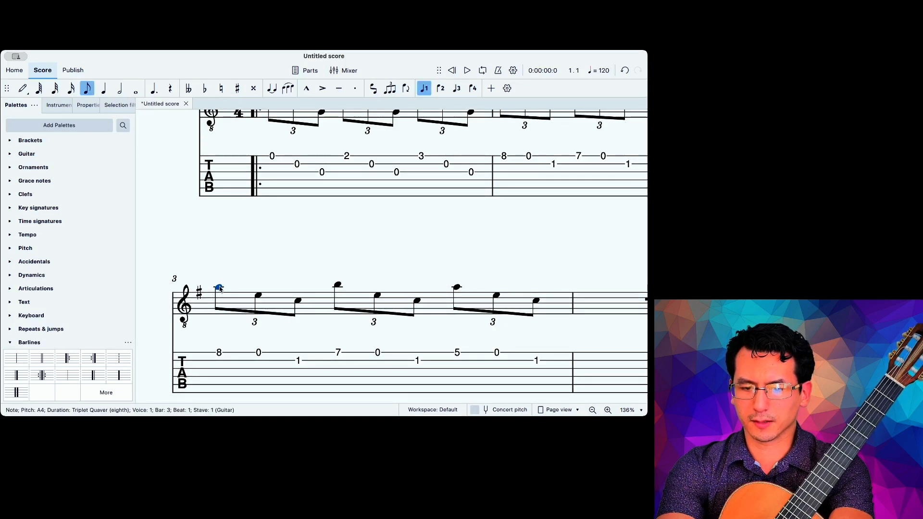
left_click_drag(337, 284, 340, 291)
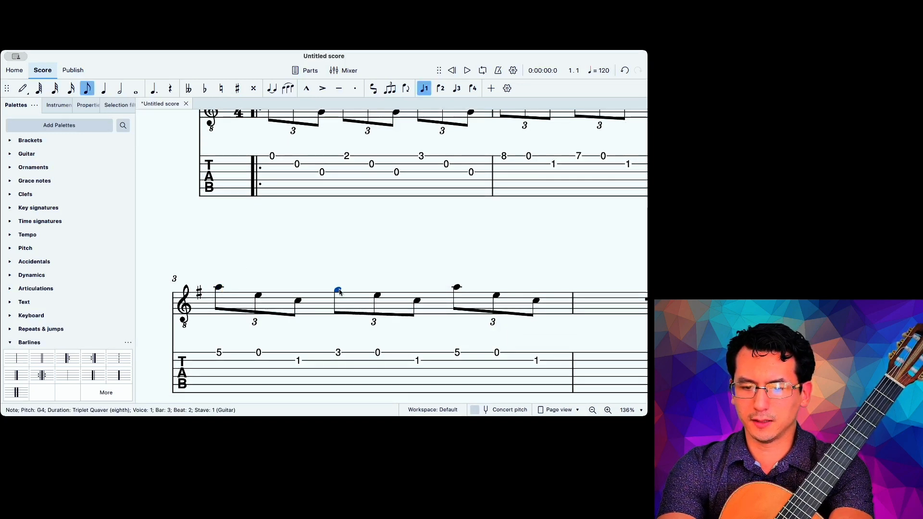
left_click_drag(457, 287, 458, 296)
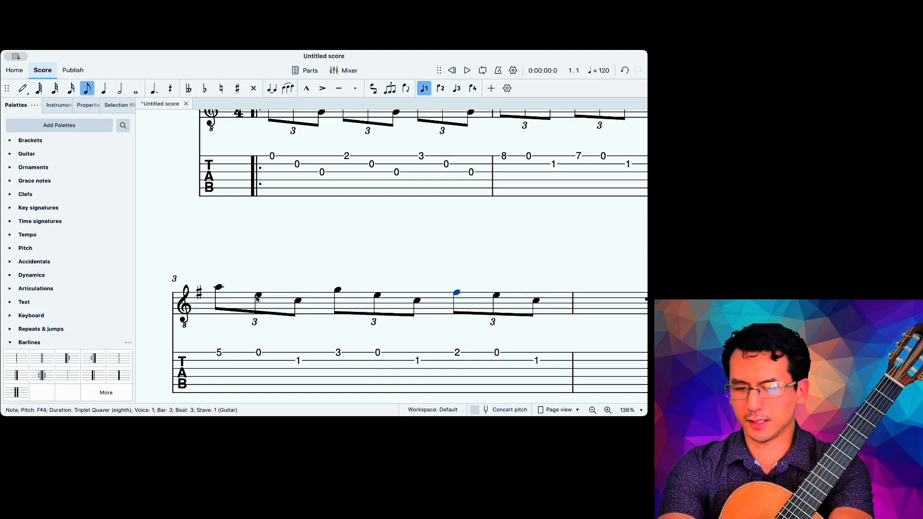
Step: Change the second and third notes of the first two triplets in bar 3 to D♯4 and A3
left_click_drag(256, 297, 298, 308)
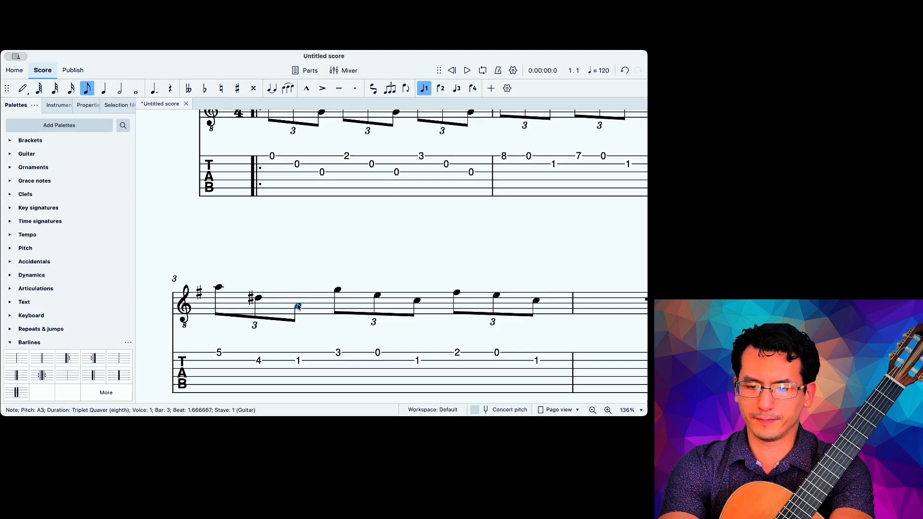
left_click(377, 295)
left_click_drag(378, 293, 417, 305)
key("Up")
left_click(416, 300)
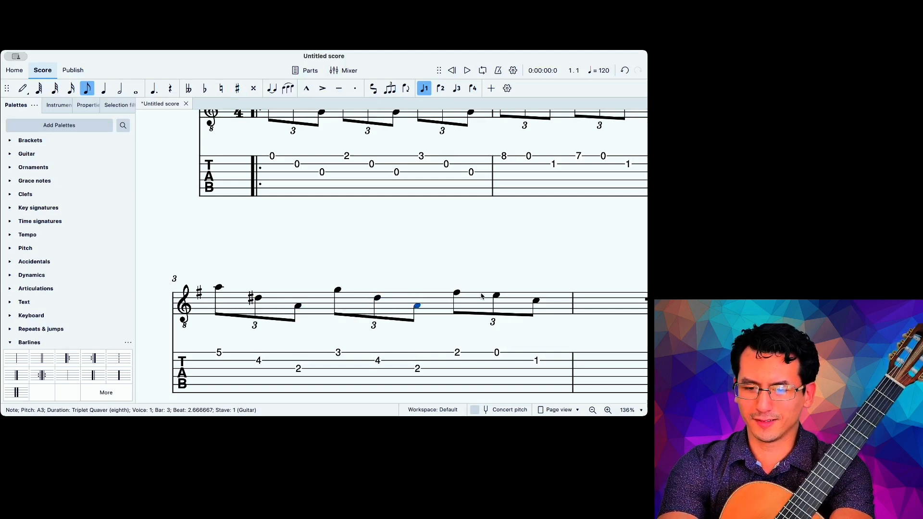
Step: Change the second and third notes of the last triplet in bar 3 to D♯4 and A3, and clear the selection
left_click(496, 295)
left_click_drag(496, 295, 495, 299)
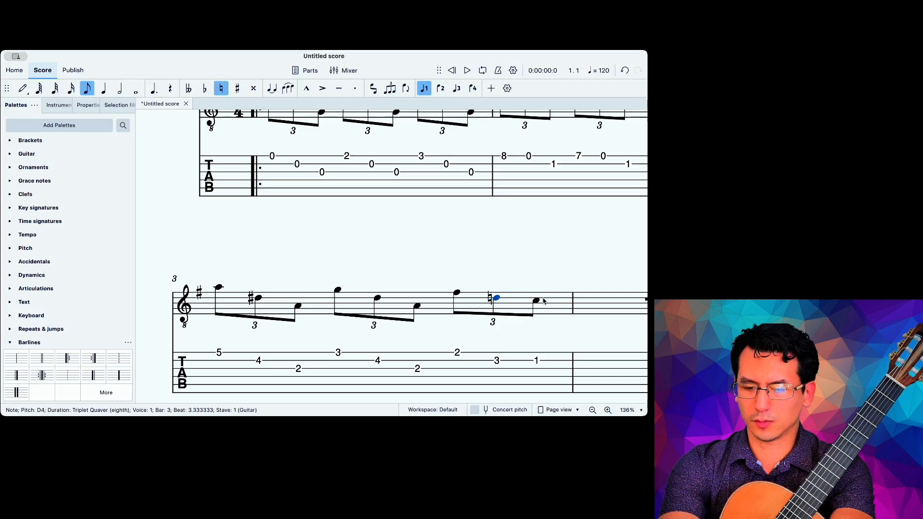
key("Up")
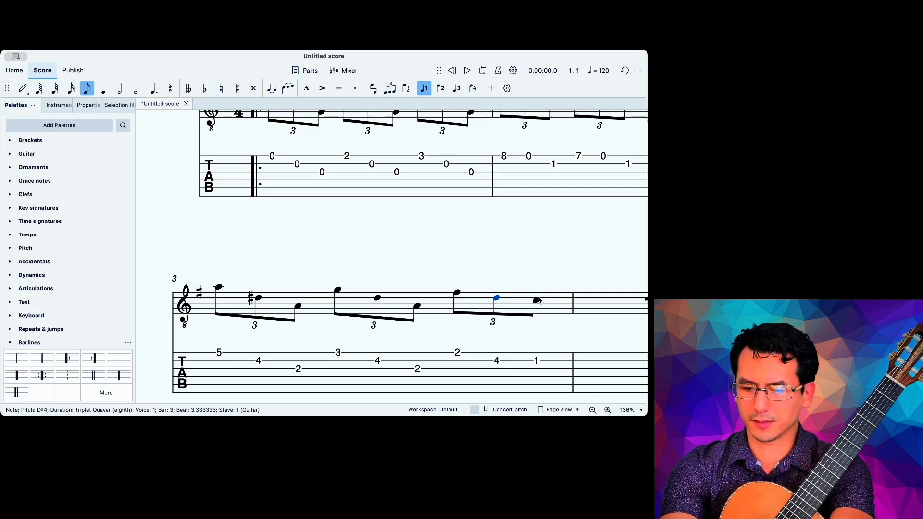
left_click(538, 300)
left_click_drag(538, 301, 538, 306)
left_click(525, 272)
scroll(524, 270, "down", 3)
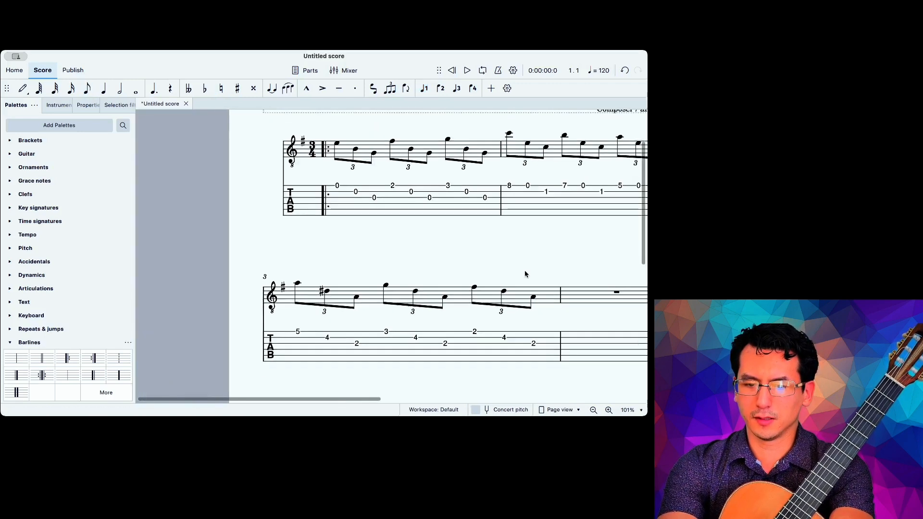
scroll(524, 270, "right", 3)
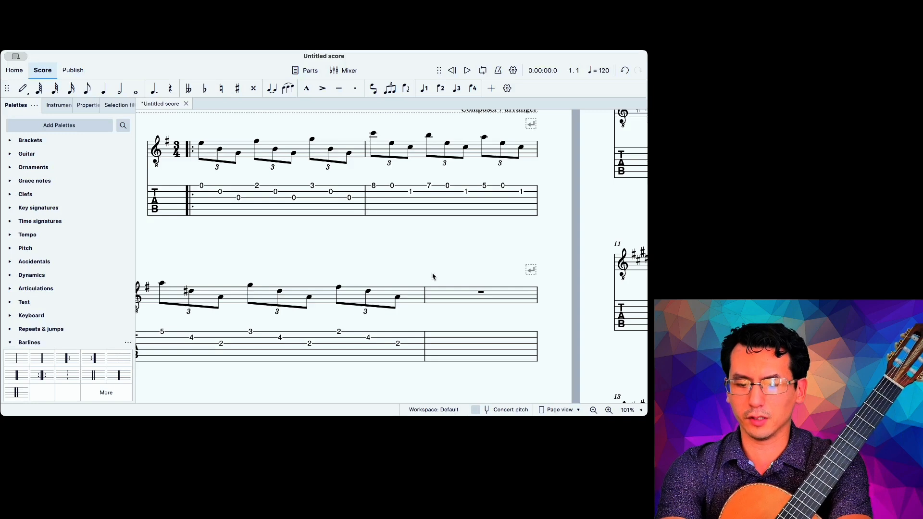
Step: Copy the contents of bar 1 in the standard stave into bar 4 and clear the selection
left_click(248, 147)
left_click(441, 300)
key("Escape")
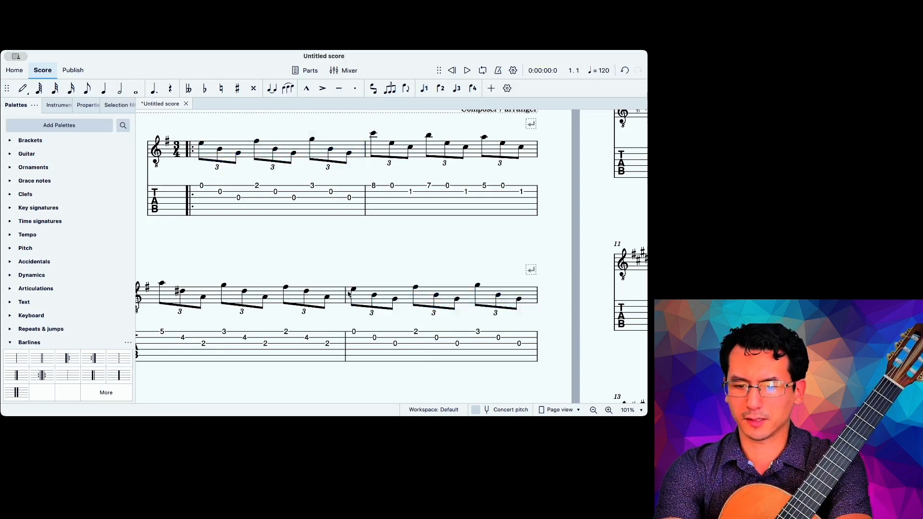
Step: Change the first note of the first triplet in bar 4 to G4 and of the last triplet to E4
left_click(352, 291)
key("g")
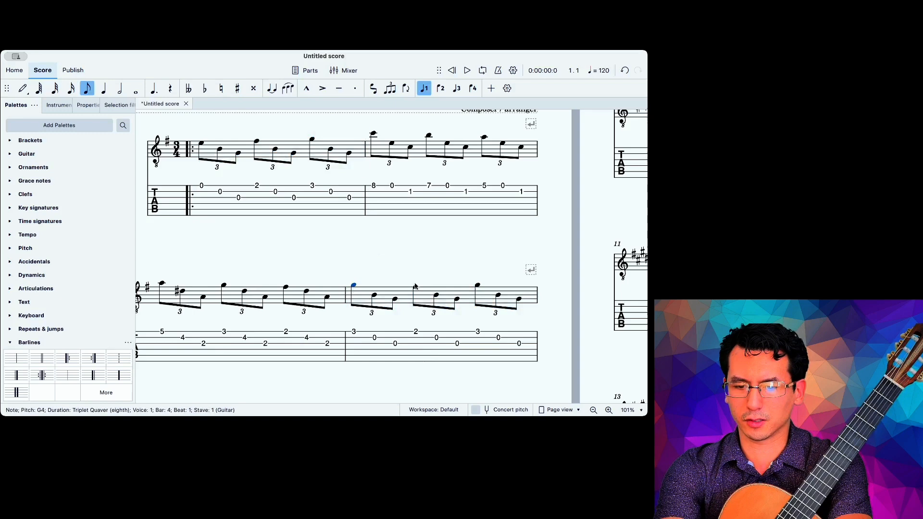
left_click(477, 286)
key("e")
key("Escape")
scroll(473, 269, "down", 5)
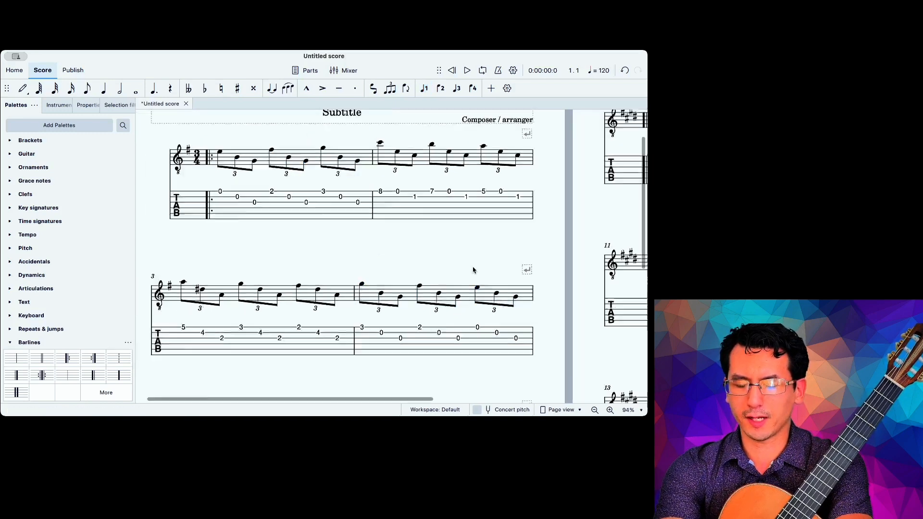
scroll(474, 270, "down", 1)
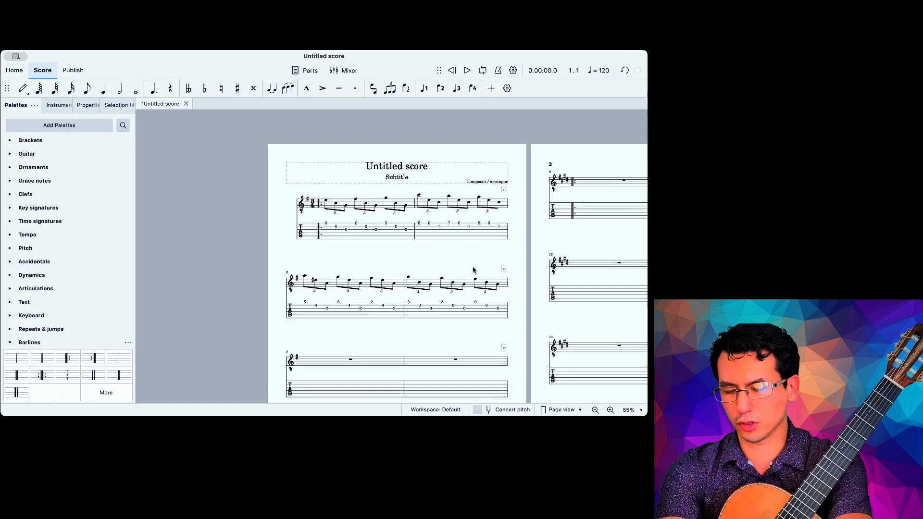
Step: Copy bars 1 to 4 of the standard stave into bars 5 to 8
left_click(355, 204)
left_click(433, 284, "shift")
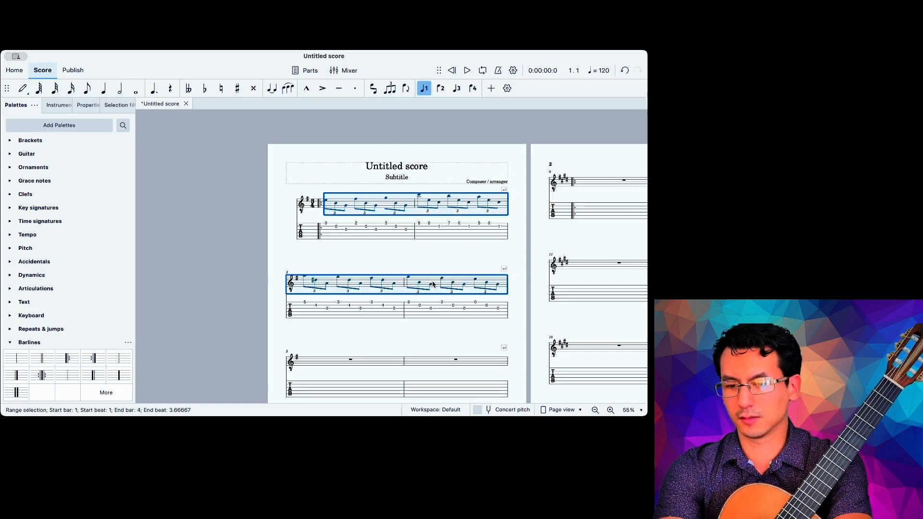
scroll(432, 285, "down", 4)
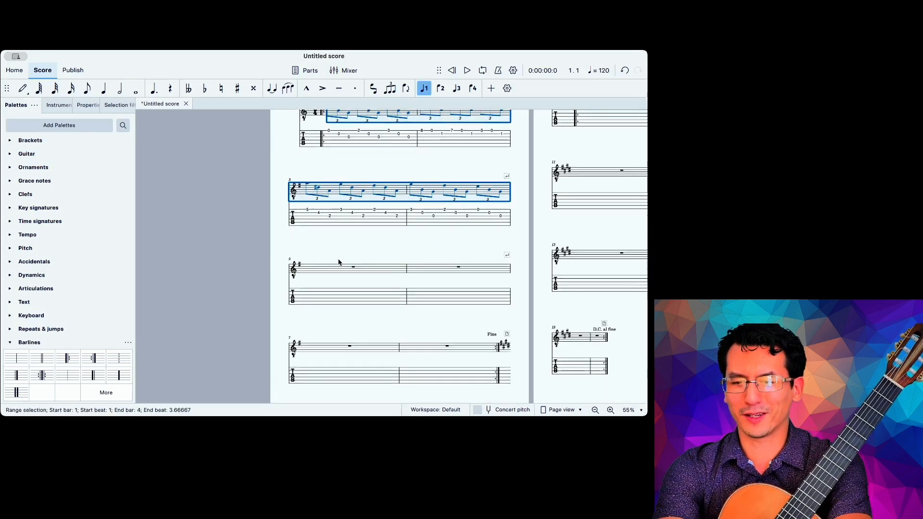
left_click(331, 268)
key("ctrl+v")
scroll(391, 310, "up", 3)
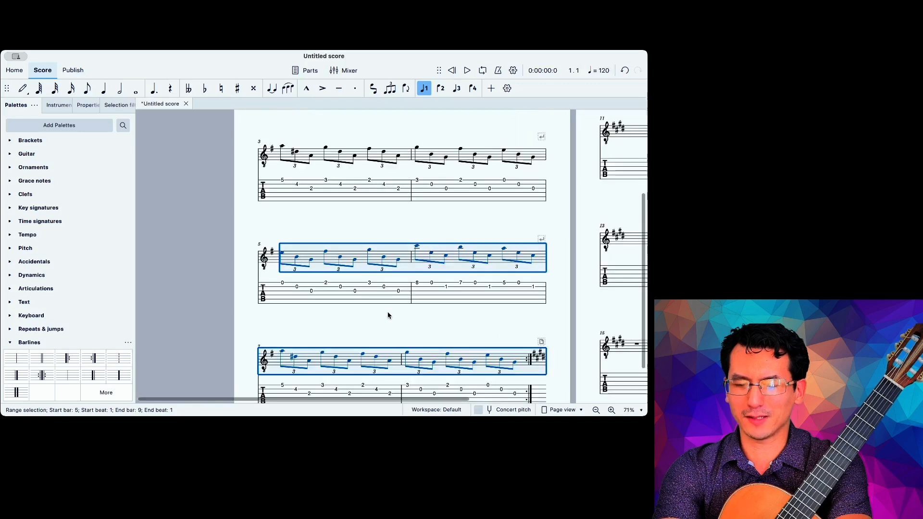
Step: Delete all the triplet notes in bar 8 of the standard stave
left_click_drag(403, 324, 376, 250)
scroll(377, 253, "up", 4)
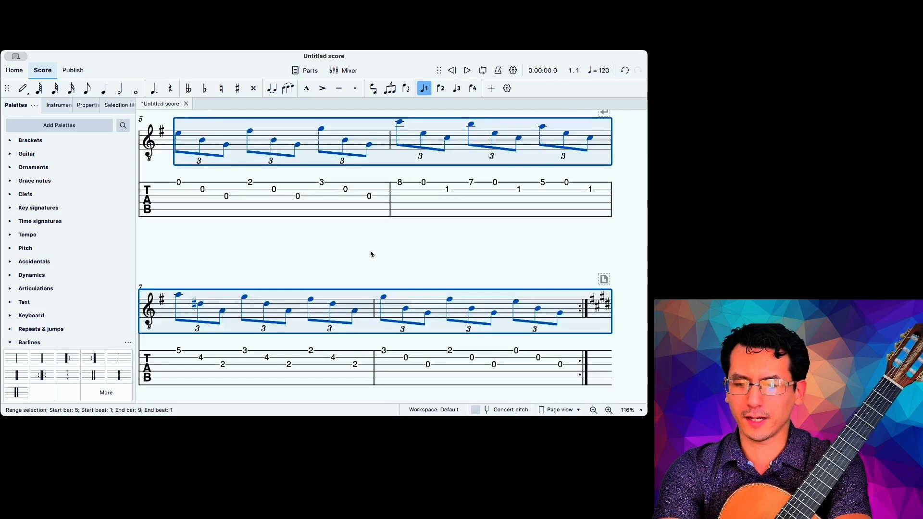
left_click_drag(383, 257, 354, 200)
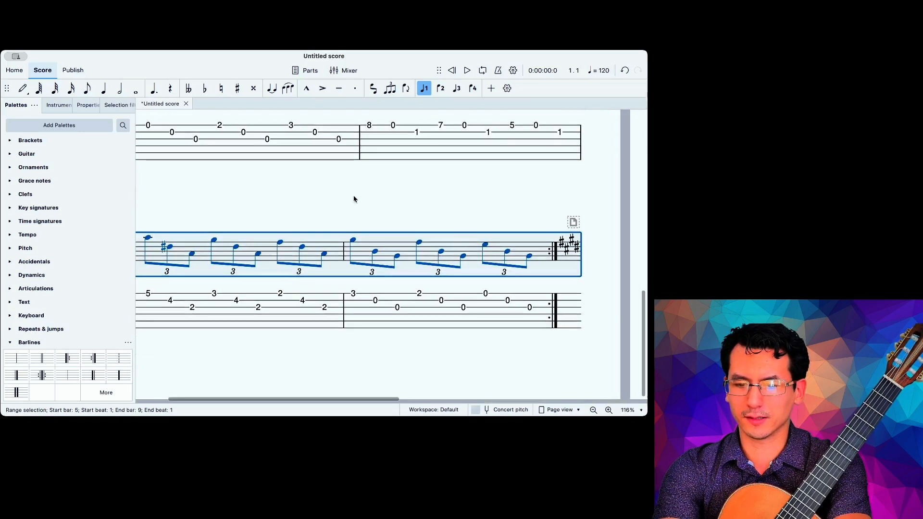
left_click(354, 197)
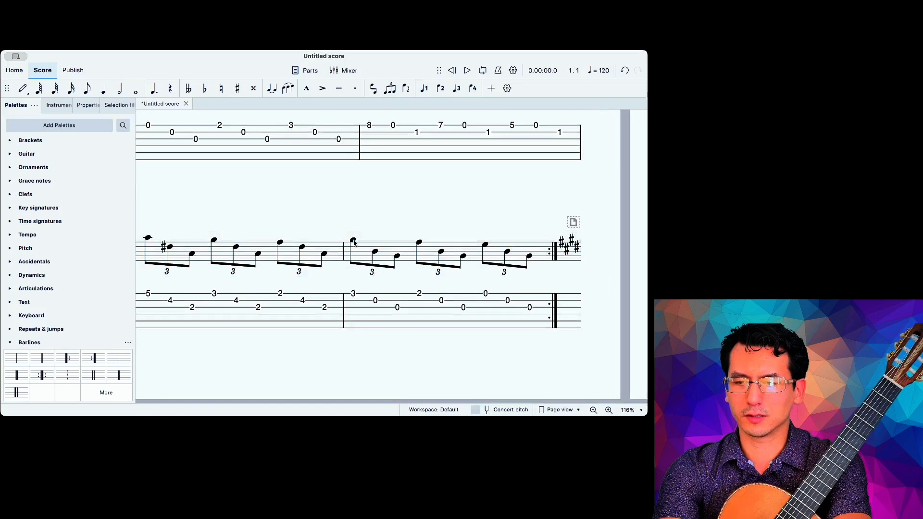
left_click(353, 240)
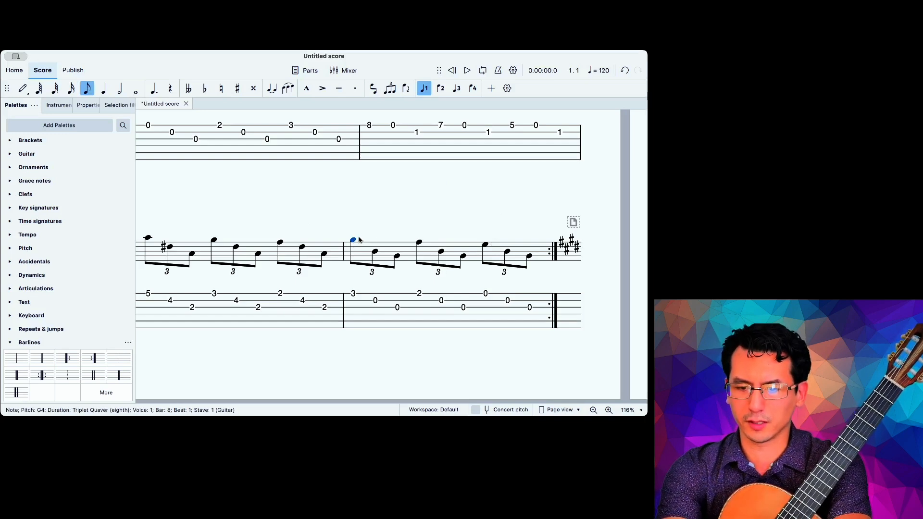
left_click(358, 249)
key("Delete")
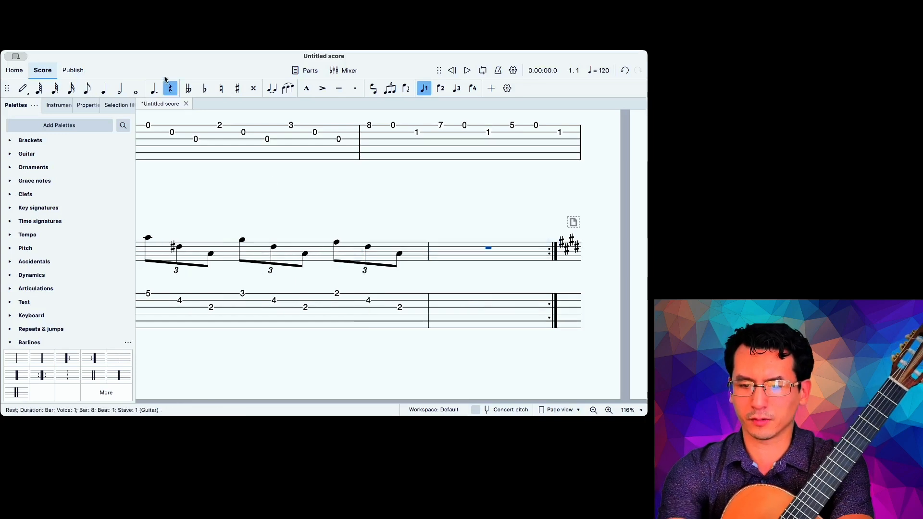
Step: Enter a dotted minim E4 filling bar 8, leave note input and clear the selection
left_click(154, 88)
left_click(119, 88)
left_click(117, 91)
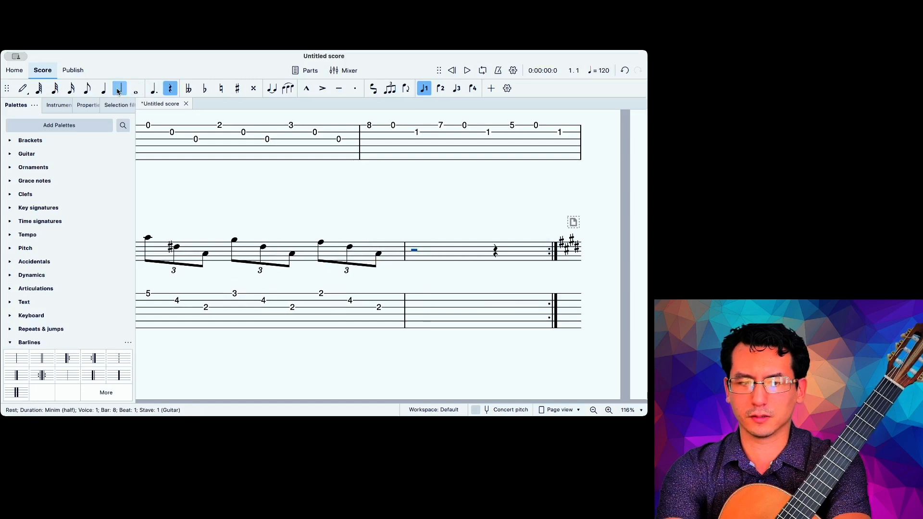
key("n")
key("e")
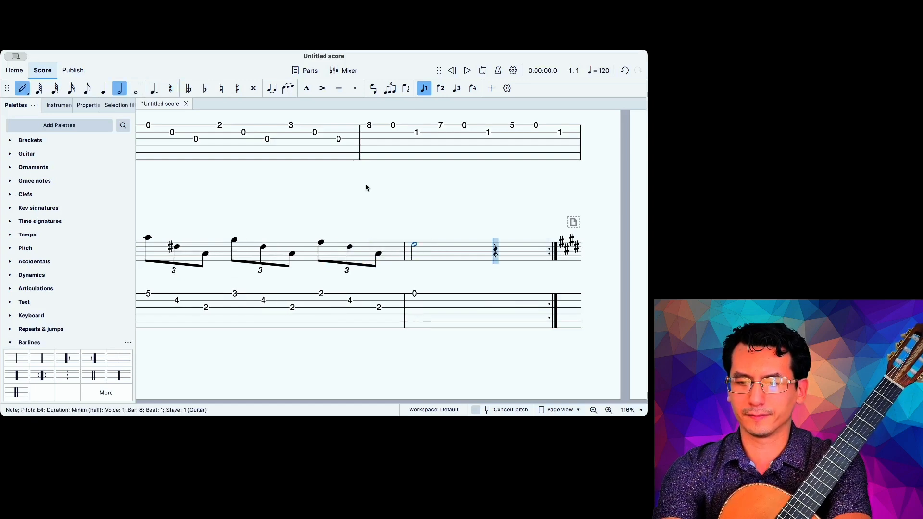
key("Escape")
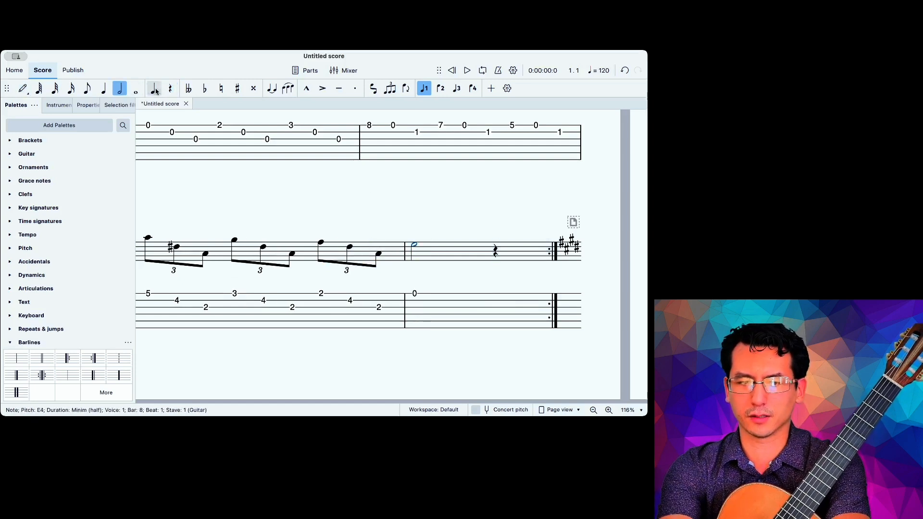
key("period")
scroll(426, 200, "down", 3)
scroll(426, 200, "down", 4)
key("Escape")
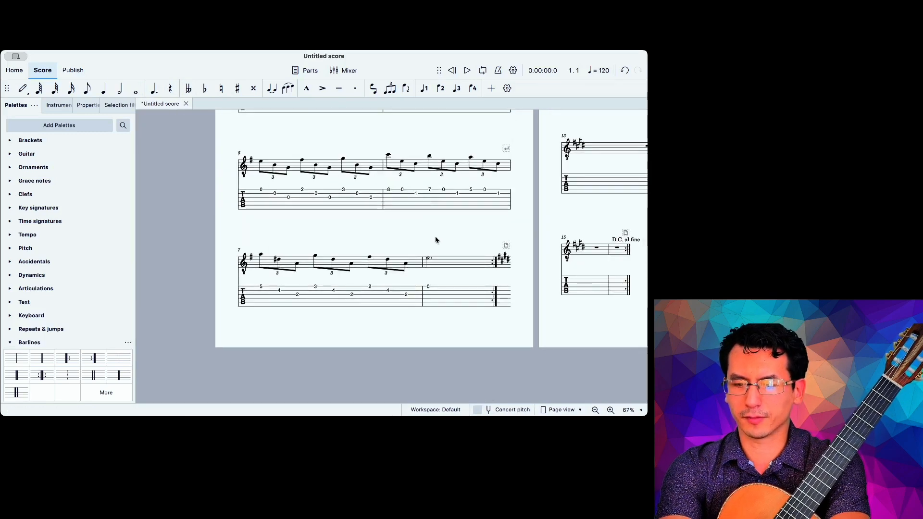
scroll(436, 240, "up", 4)
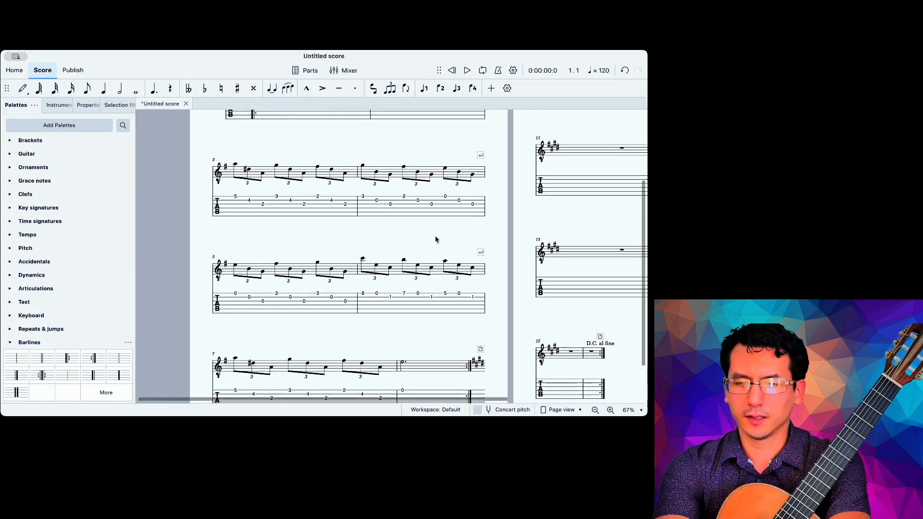
scroll(436, 240, "up", 4)
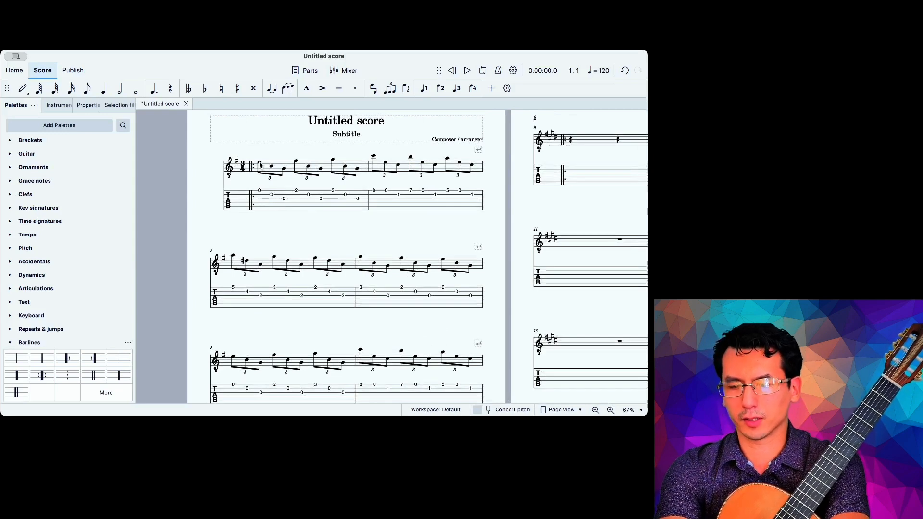
left_click(259, 164)
scroll(259, 163, "up", 5)
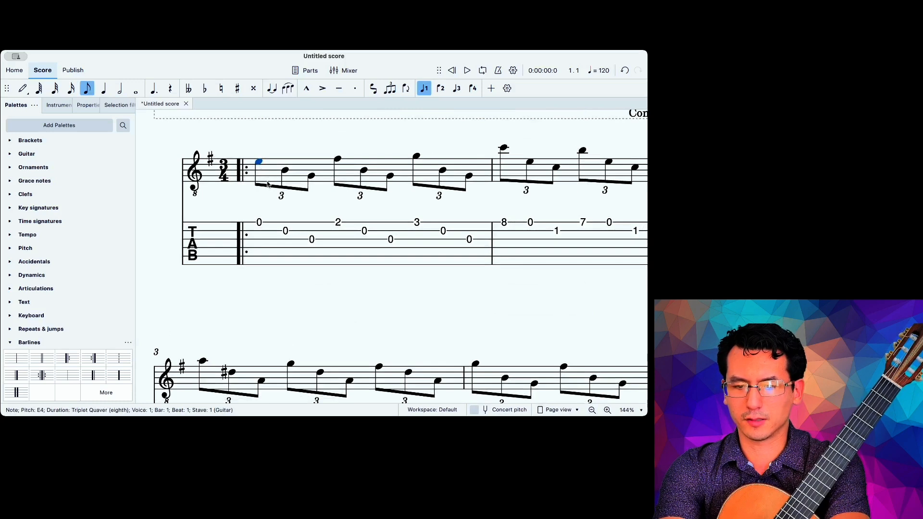
key("n")
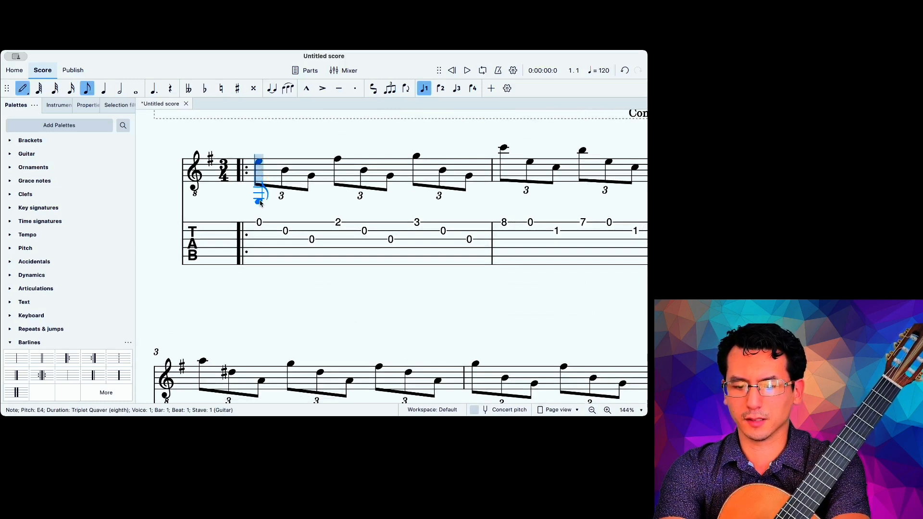
key("Escape")
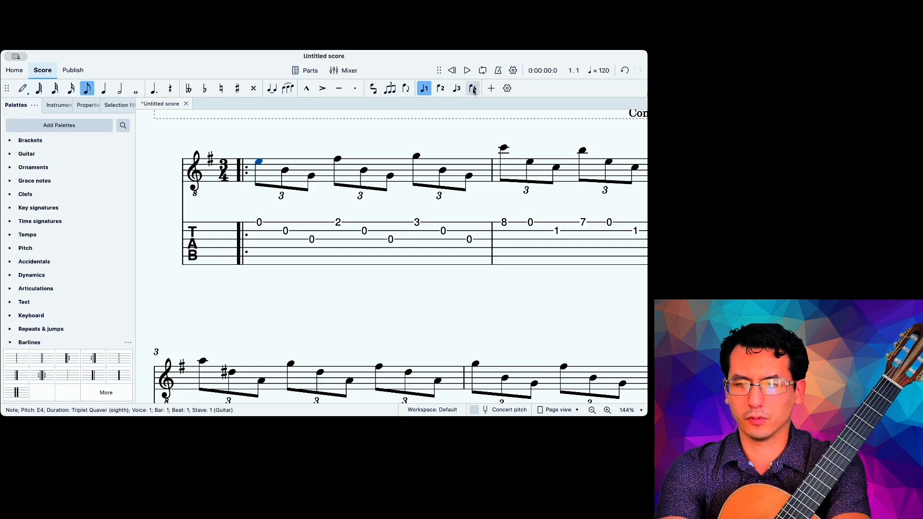
left_click(237, 185)
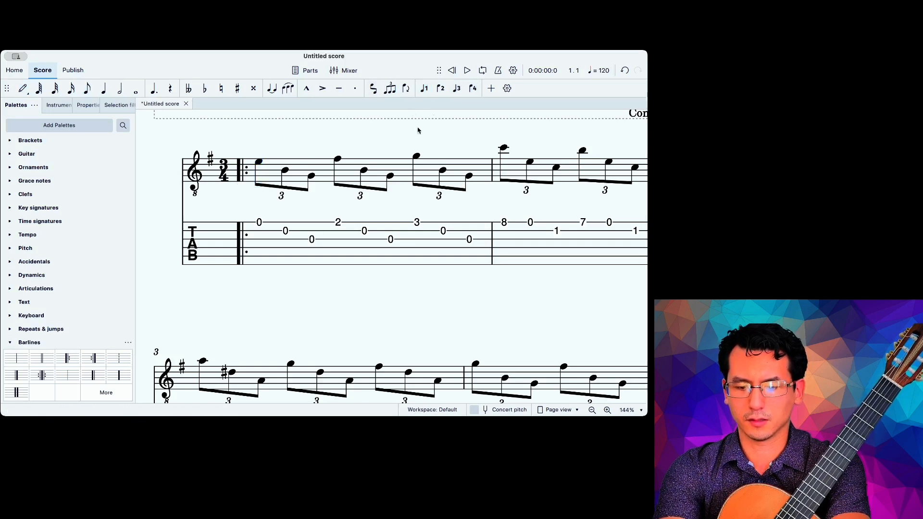
Step: Add a dotted minim E2 bass note in voice 4 on the first beat of bar 1 in the standard stave
key("n")
left_click(472, 88)
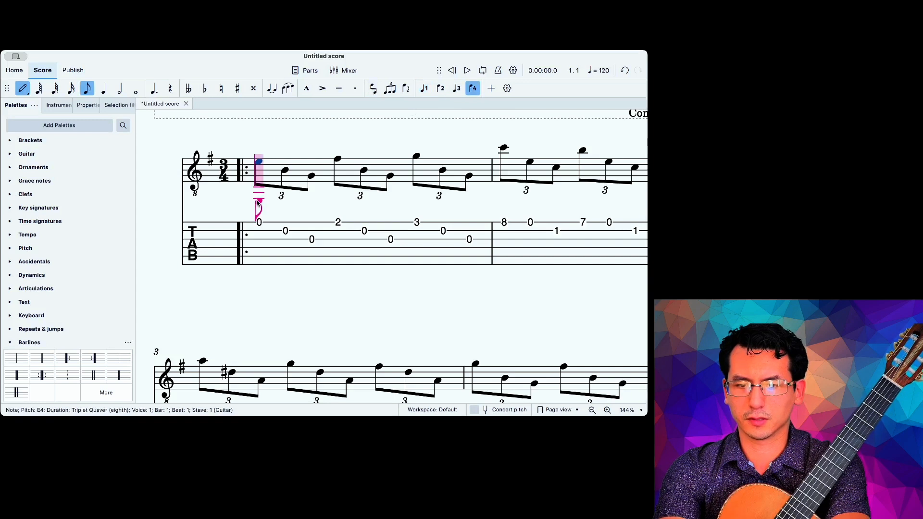
left_click(258, 202)
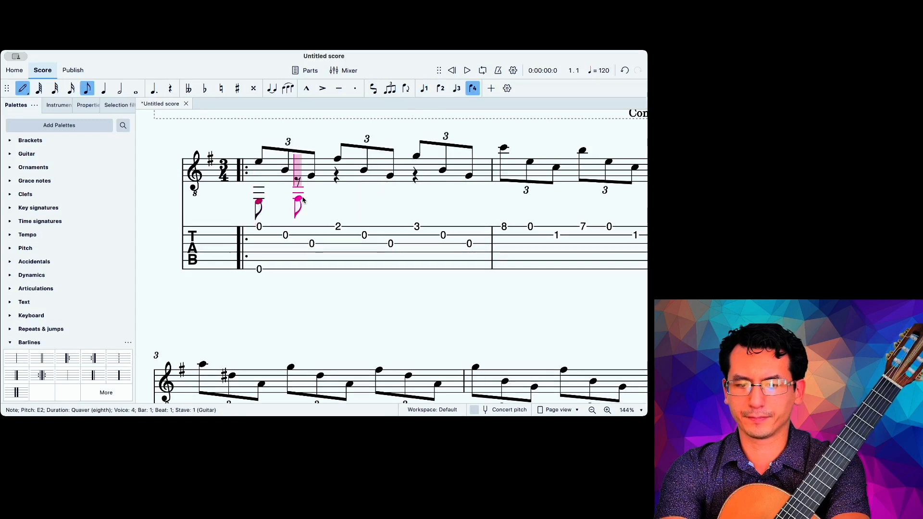
key("Escape")
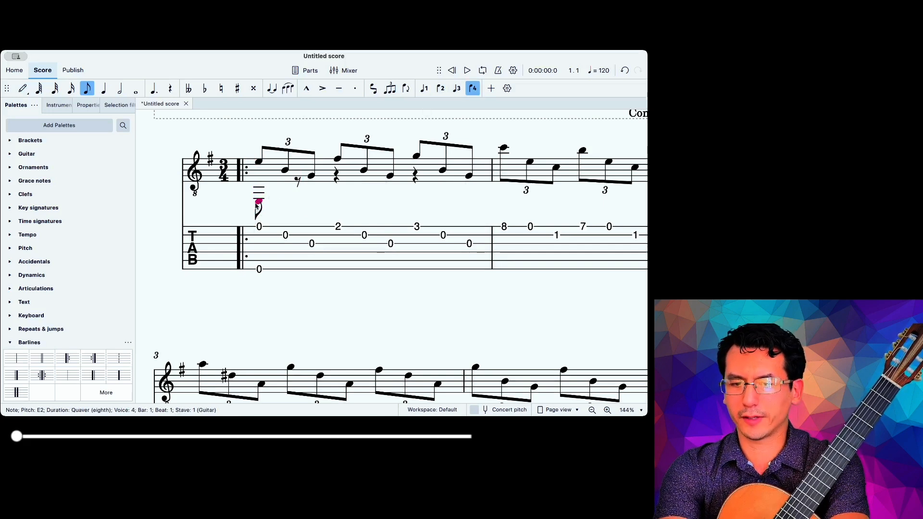
left_click(119, 89)
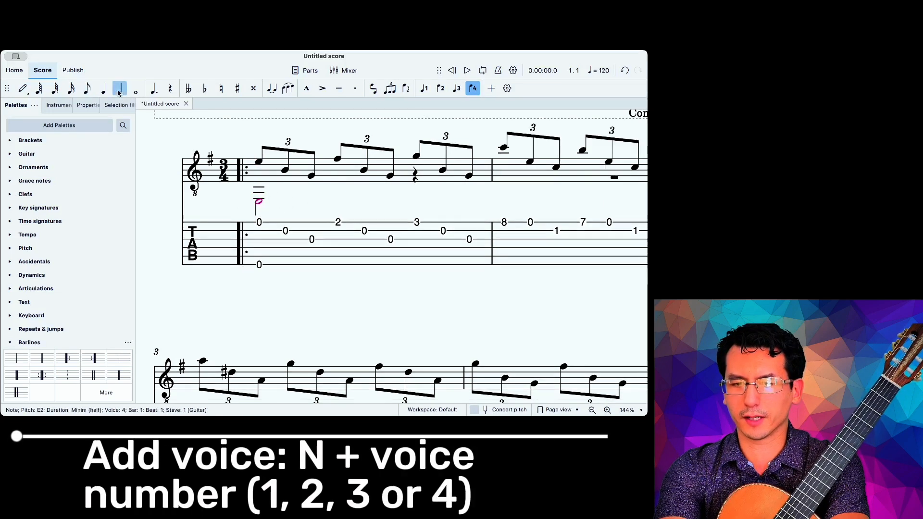
left_click(156, 91)
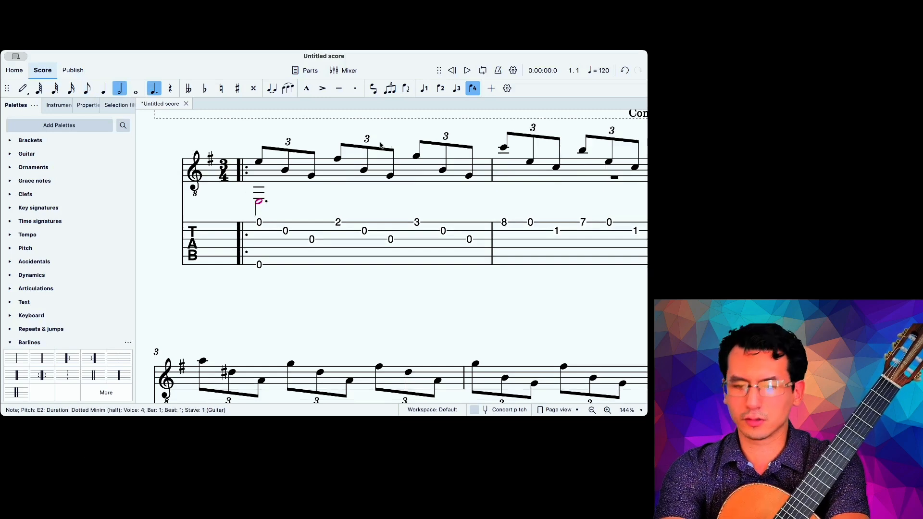
Step: Try to enter the bass notes E and A in voice 4 from the start of bar 1, and undo the entries
scroll(352, 171, "right", 3)
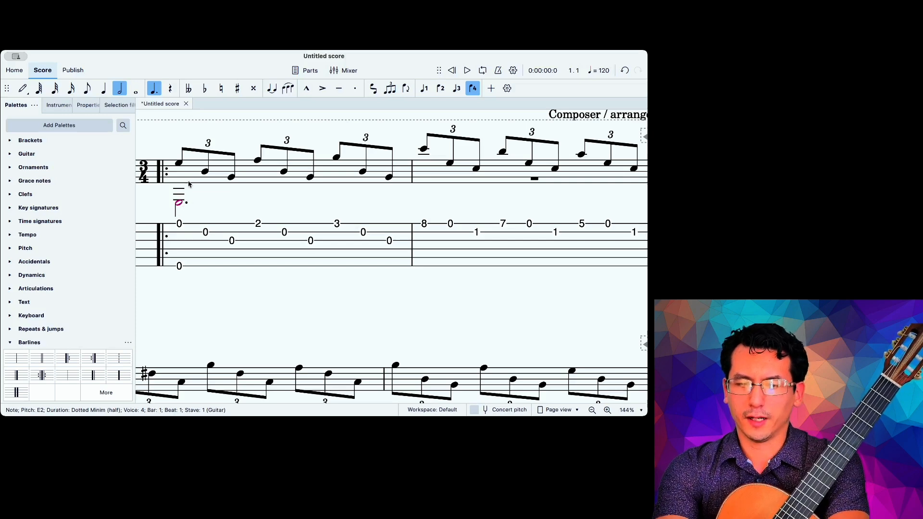
scroll(189, 185, "down", 5)
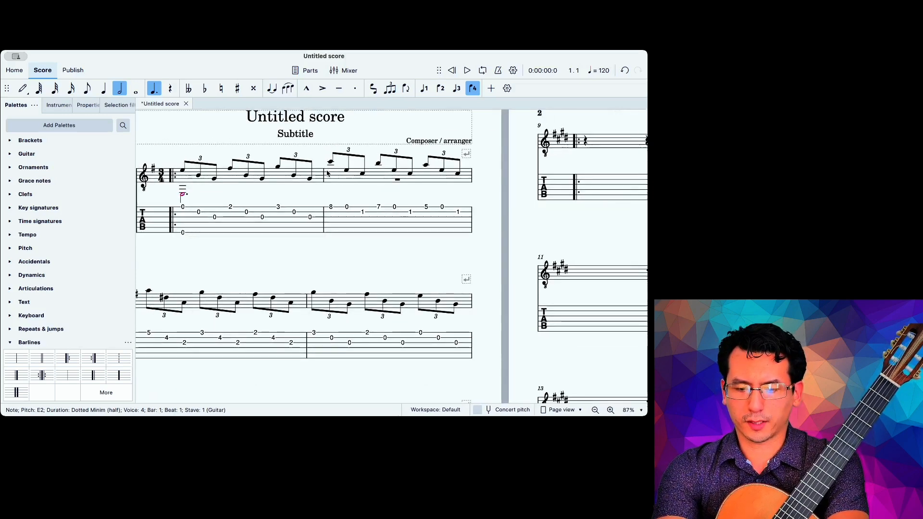
key("n")
key("e")
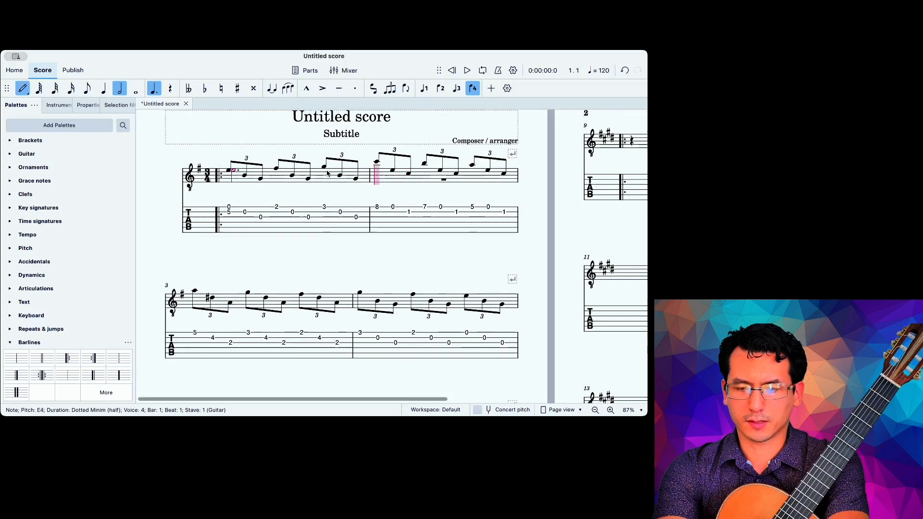
key("a")
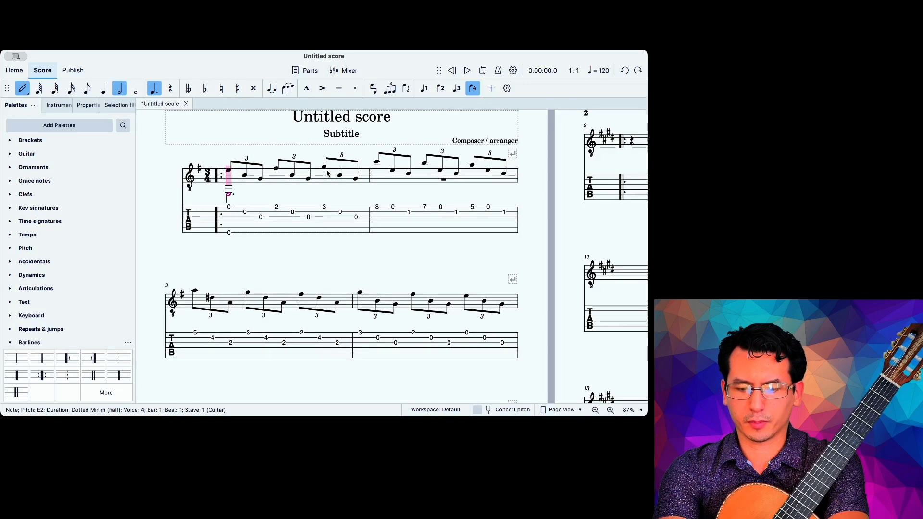
key("ctrl+z")
key("ctrl+z")
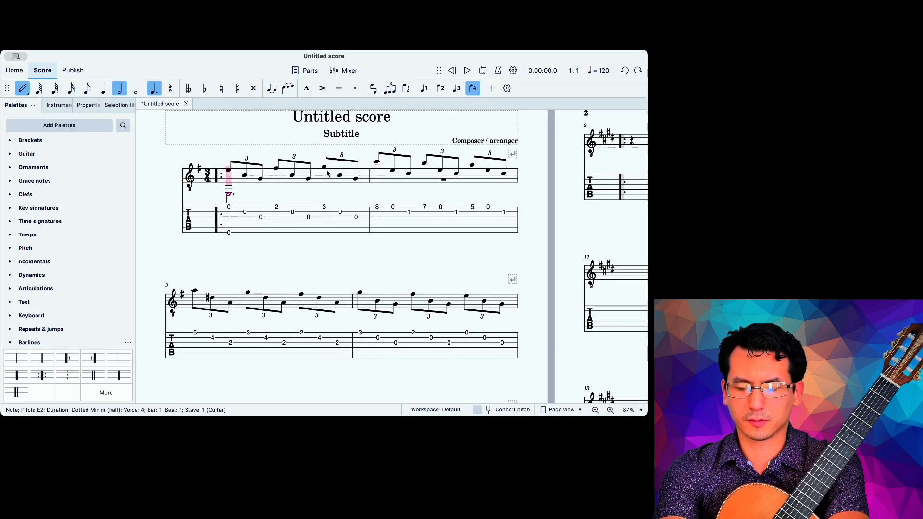
Step: Enter a dotted minim A2 bass note in voice 4 on the first beat of bar 2
key("Left")
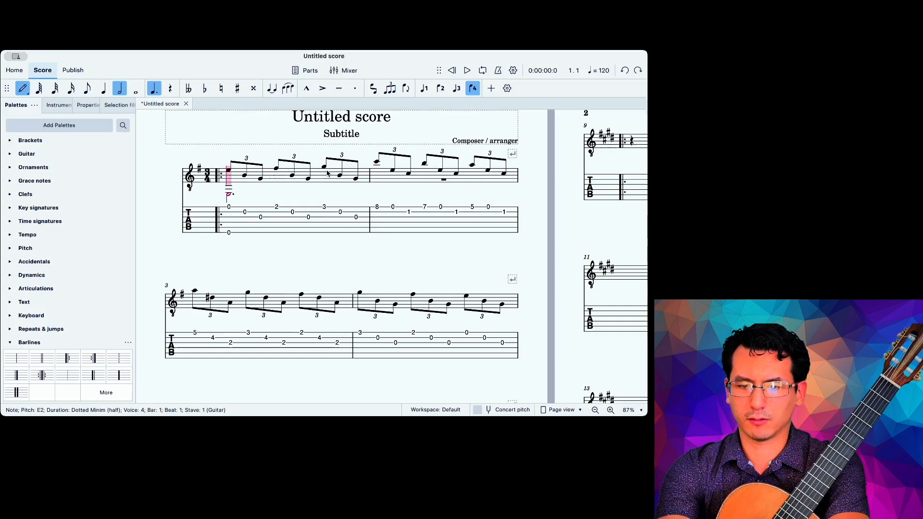
key("Right")
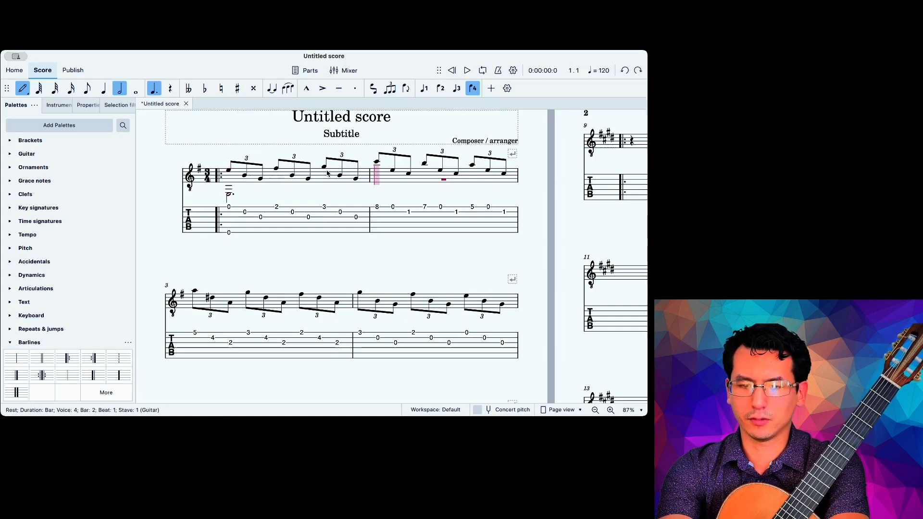
key("a")
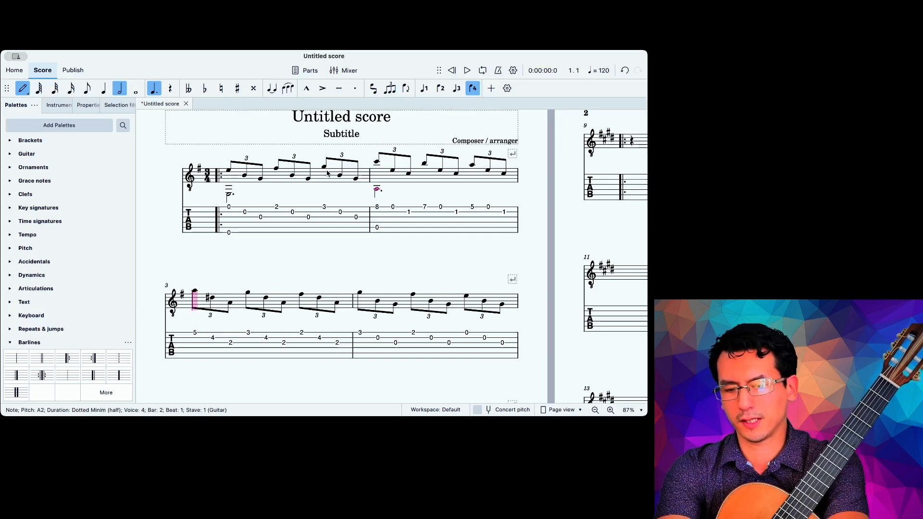
Step: Enter dotted minim bass notes in voice 4, B2 in bar 3 and E2 in bar 4, and leave note input
key("b")
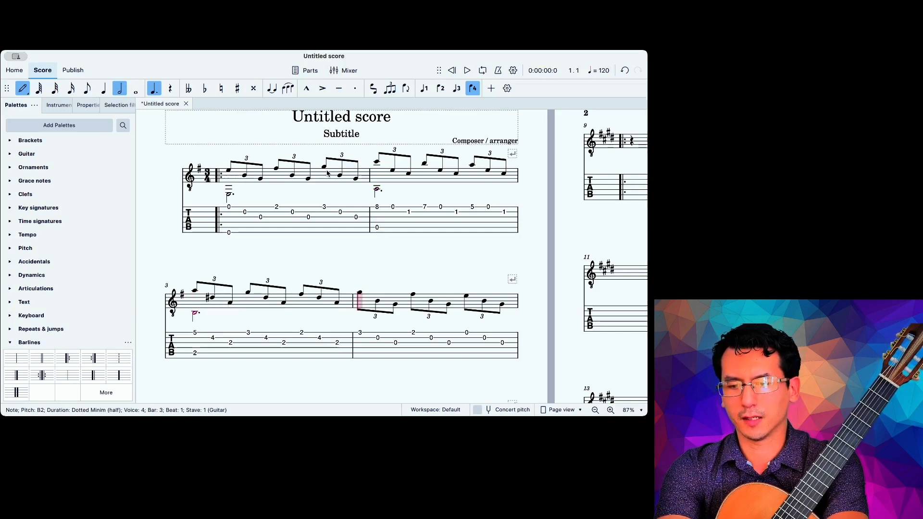
key("e")
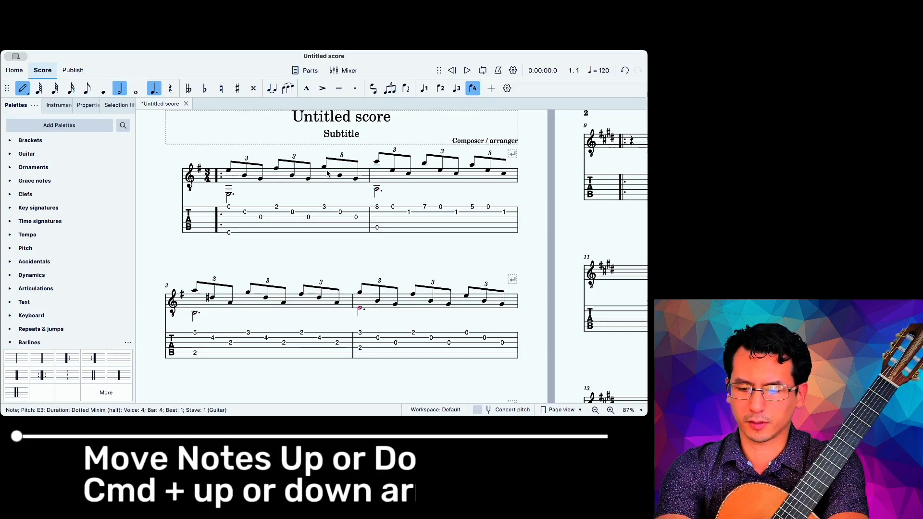
key("super+Down")
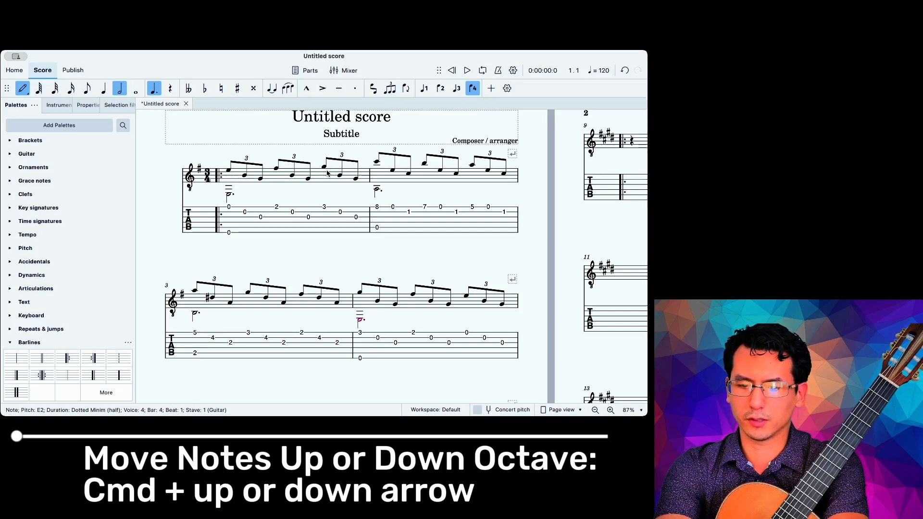
key("super+Up")
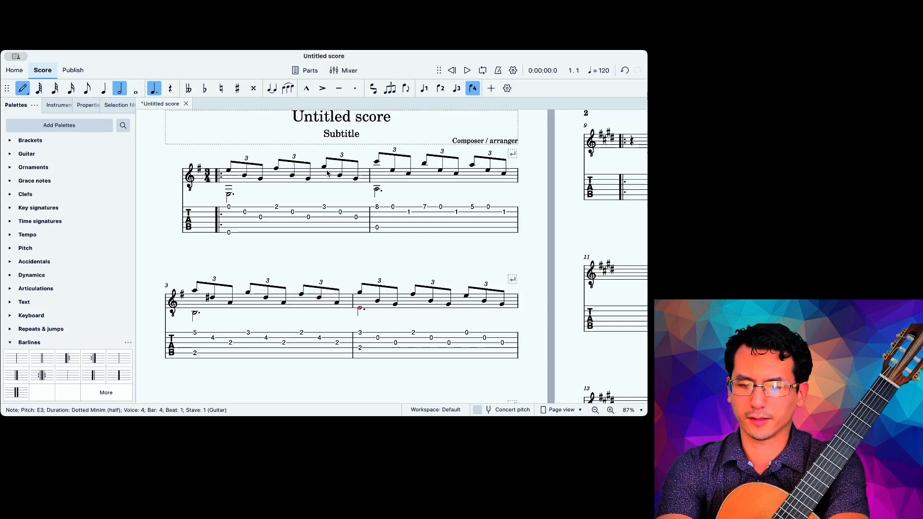
key("super+Down")
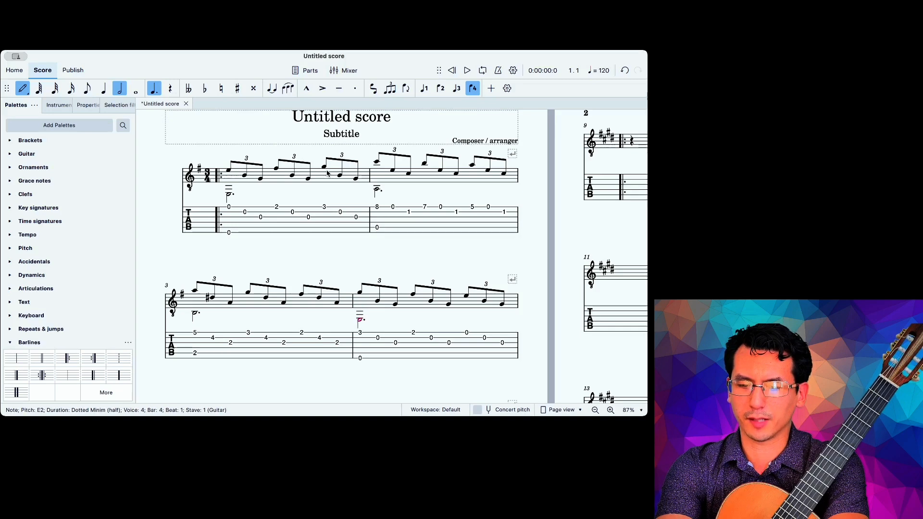
scroll(368, 305, "up", 3)
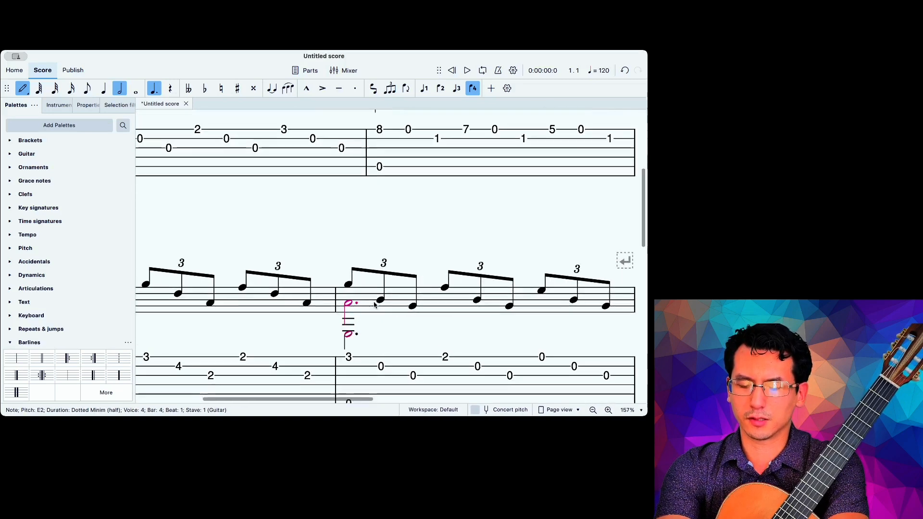
scroll(374, 305, "down", 1)
scroll(374, 305, "down", 3)
scroll(373, 304, "down", 1)
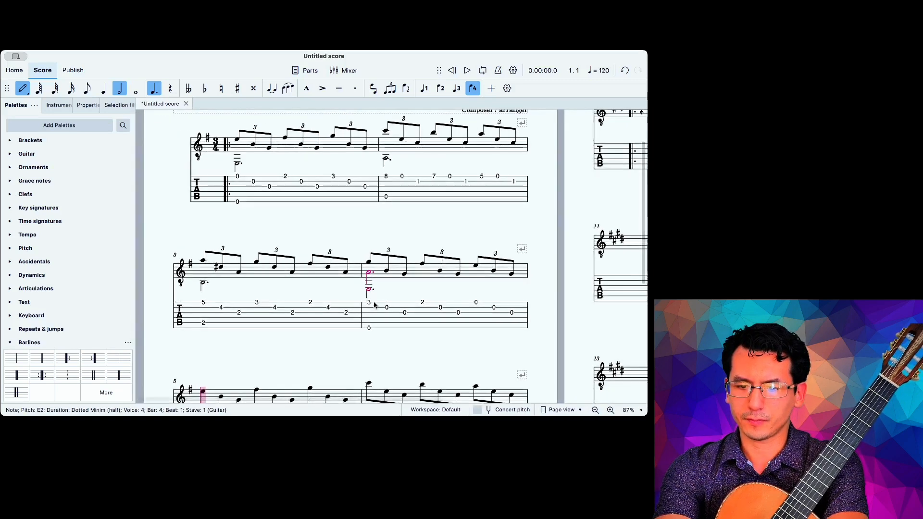
scroll(373, 305, "down", 2)
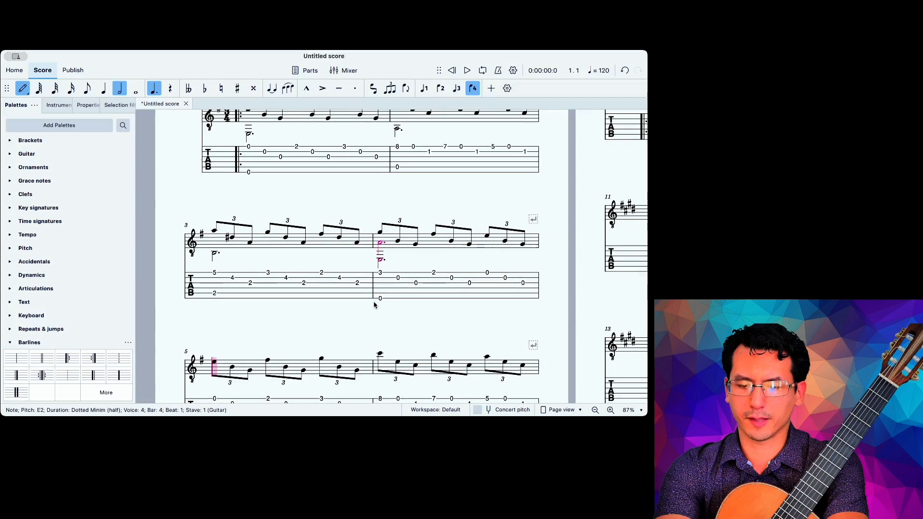
key("Escape")
Step: Copy bars 1 to 3 of the standard stave with their bass notes and paste them over bars 5 to 7
scroll(350, 228, "down", 2)
scroll(349, 228, "down", 1)
left_click(314, 152)
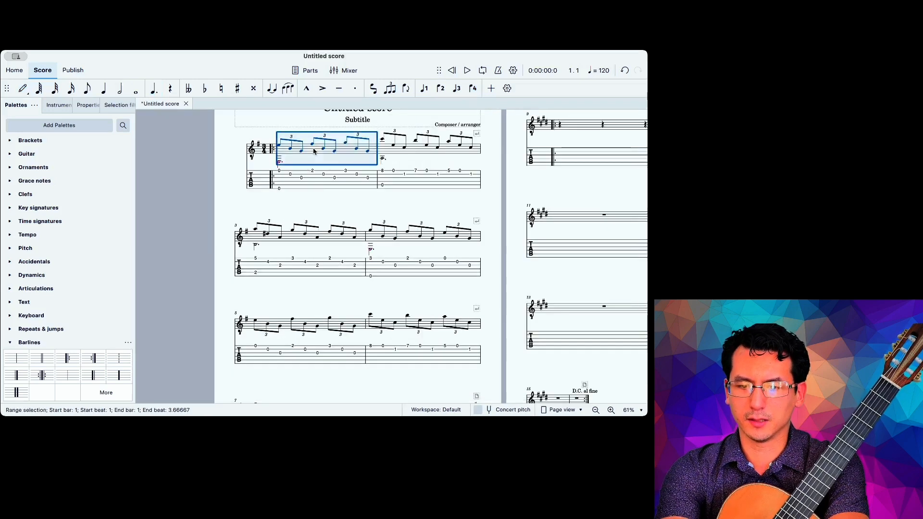
left_click(320, 243, "shift")
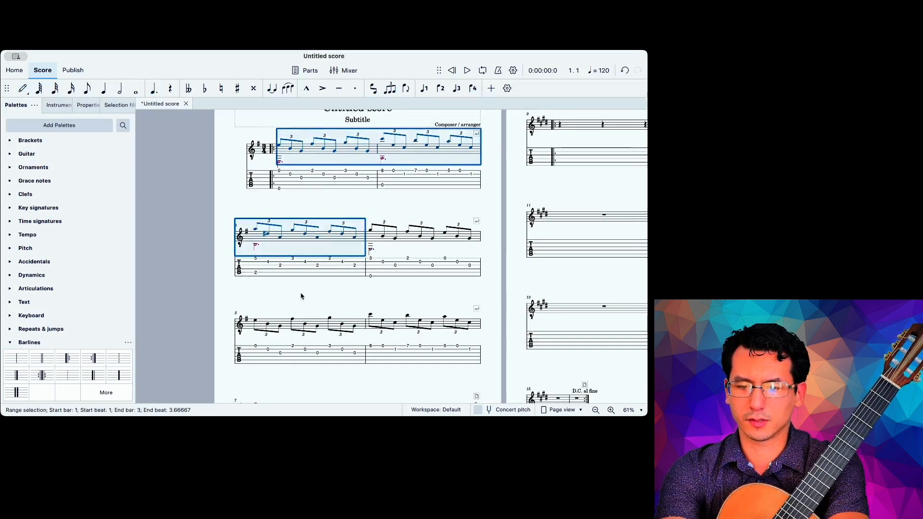
left_click(286, 325)
key("super+v")
scroll(285, 324, "down", 3)
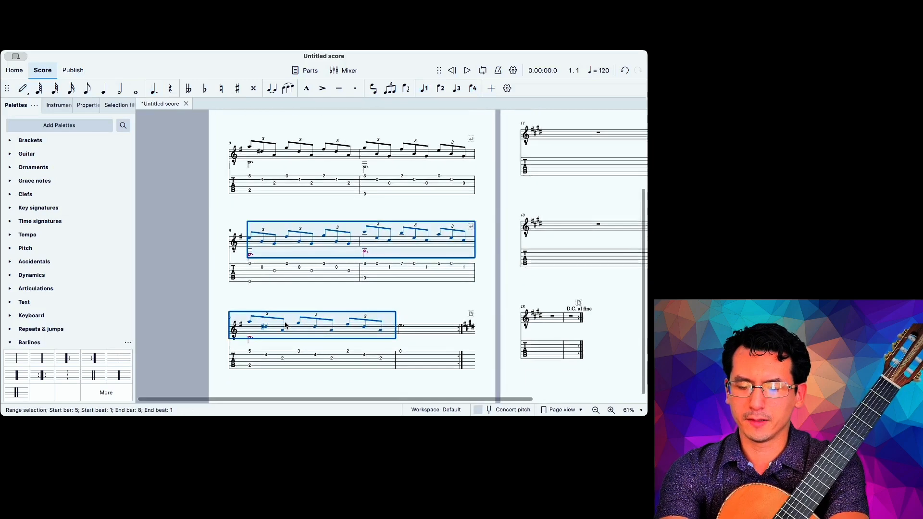
Step: Add a dotted minim E2 bass note in voice 4 in bar 8 of the standard stave and leave note input
left_click(398, 308)
left_click(400, 326)
scroll(400, 327, "up", 5)
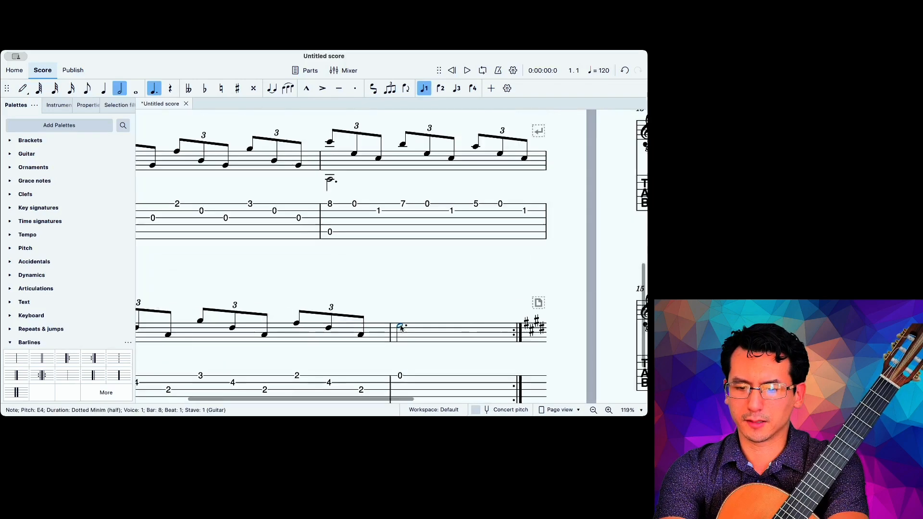
scroll(237, 274, "down", 3)
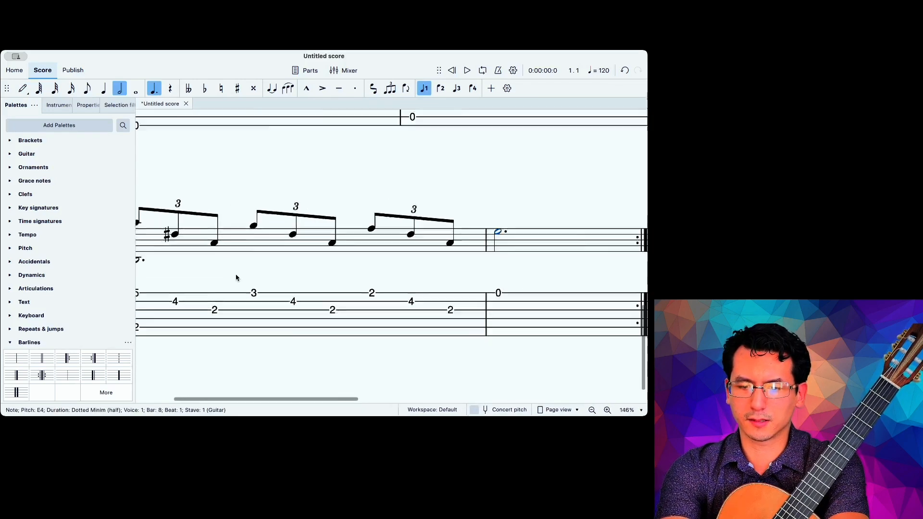
left_click(169, 267)
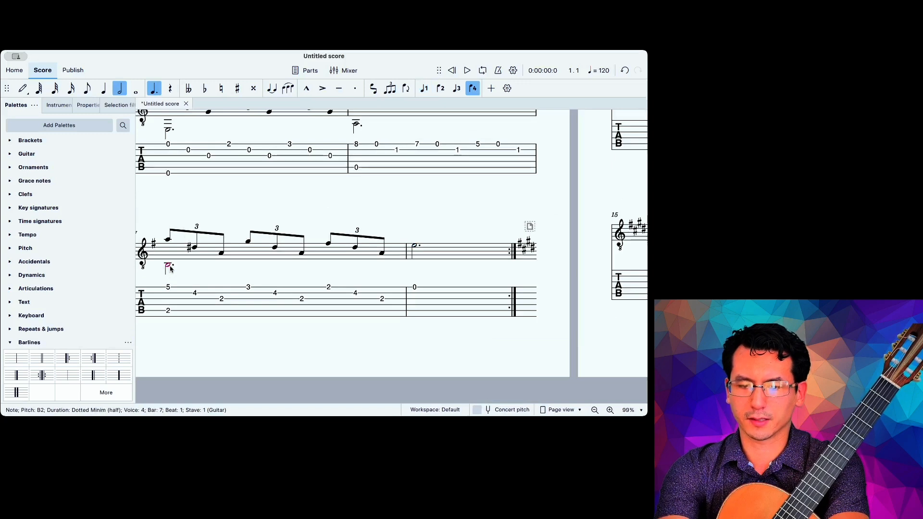
scroll(170, 269, "up", 1)
scroll(170, 269, "left", 1)
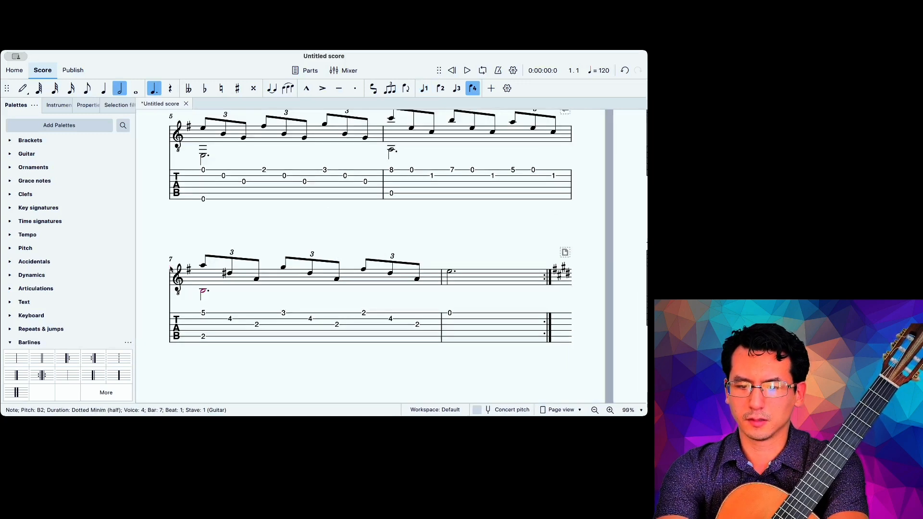
key("n")
key("Right")
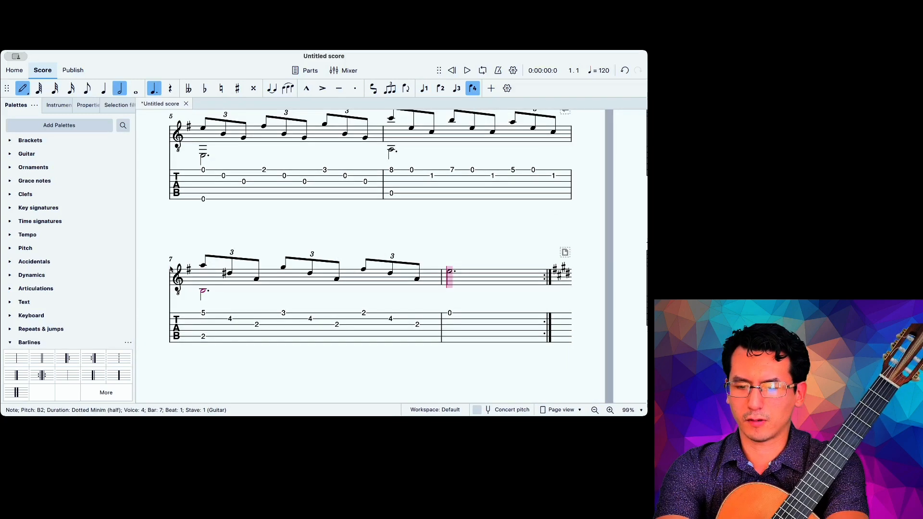
key("e")
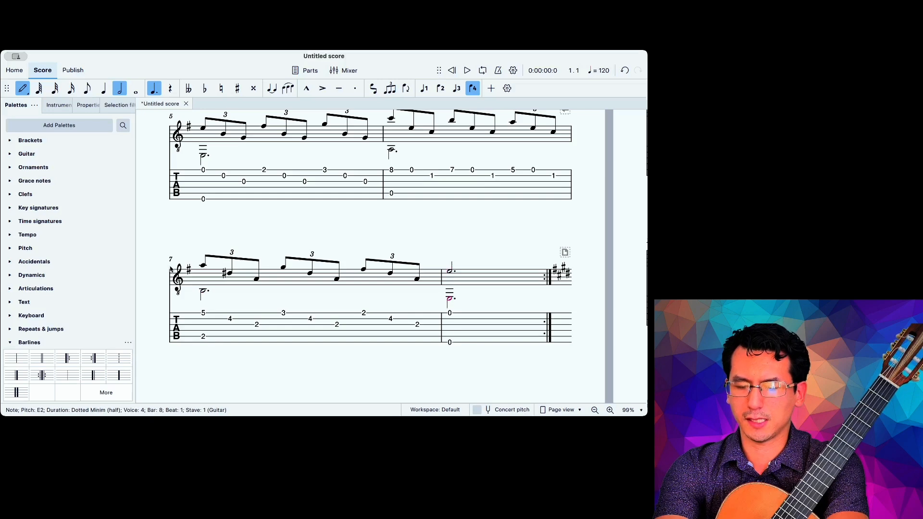
key("Escape")
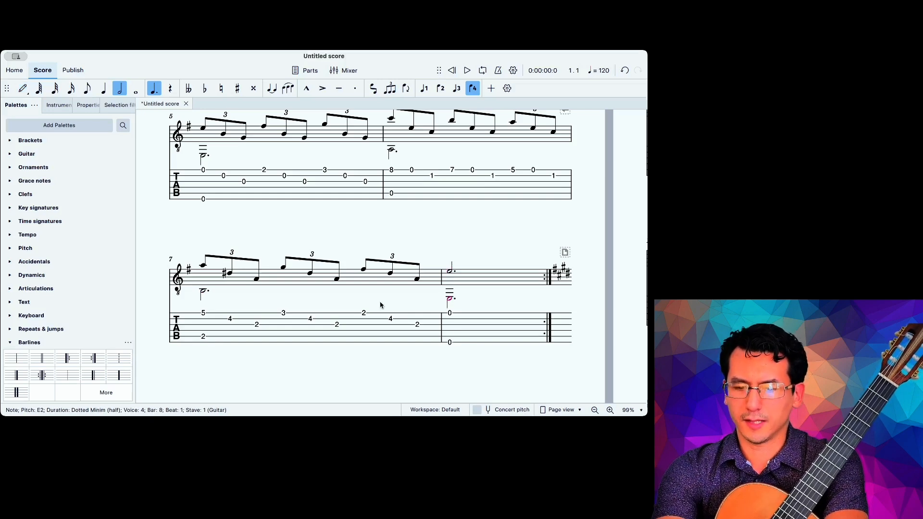
Step: Copy bars 1 to 8 of the standard stave and paste them from the start of bar 9
scroll(380, 306, "down", 5)
scroll(381, 305, "up", 1)
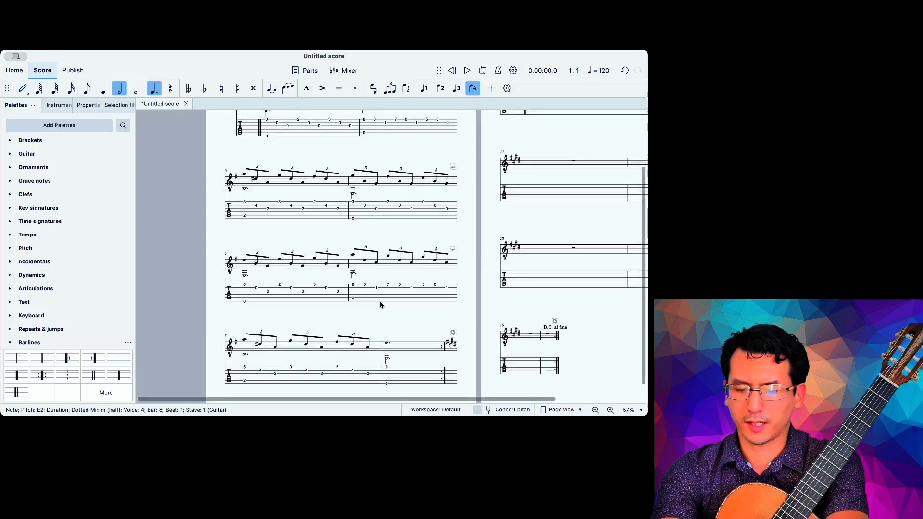
scroll(377, 309, "up", 2)
scroll(377, 310, "up", 1)
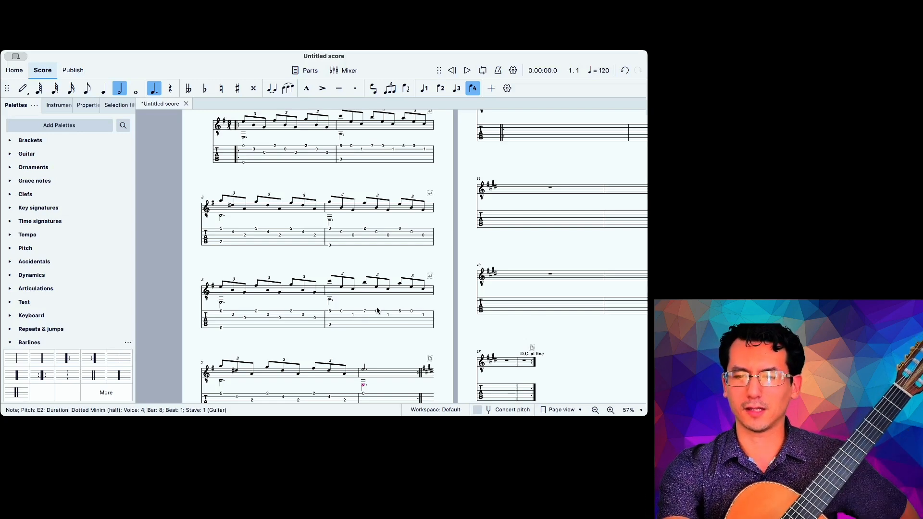
scroll(377, 310, "down", 3)
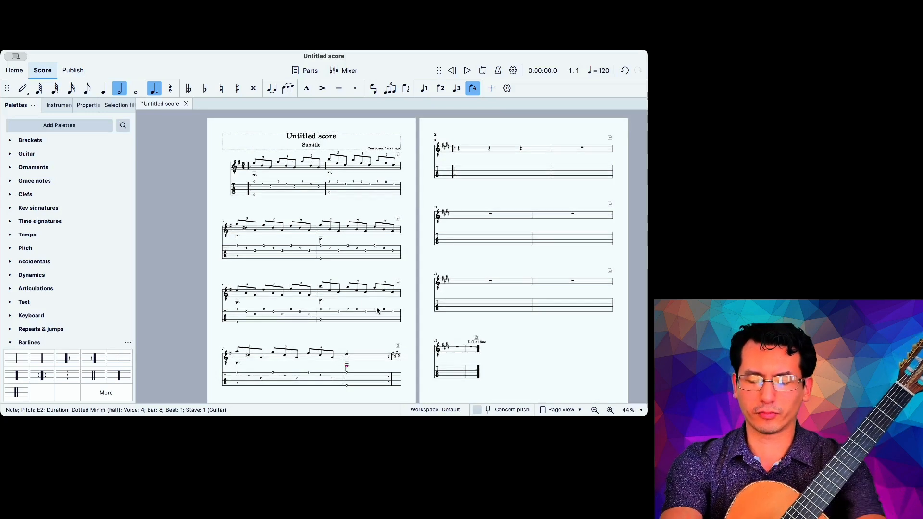
left_click(275, 169)
left_click(360, 362, "shift")
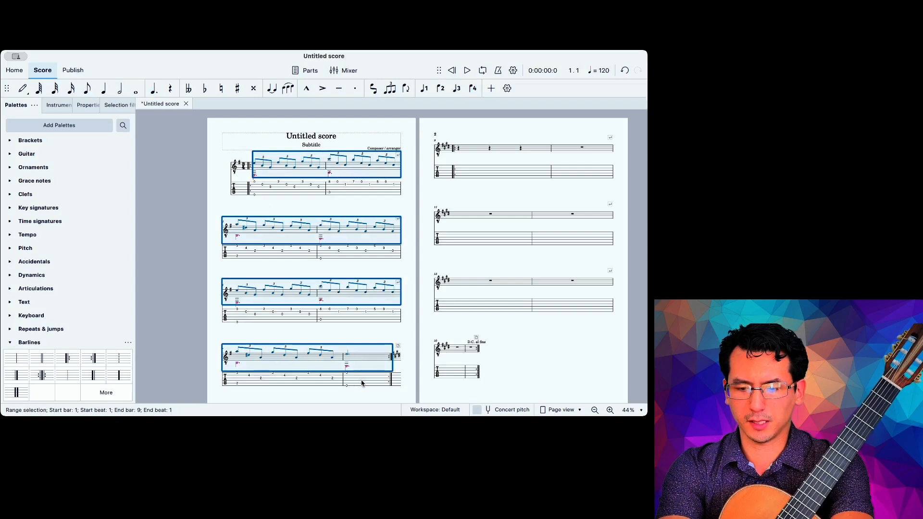
left_click(459, 148)
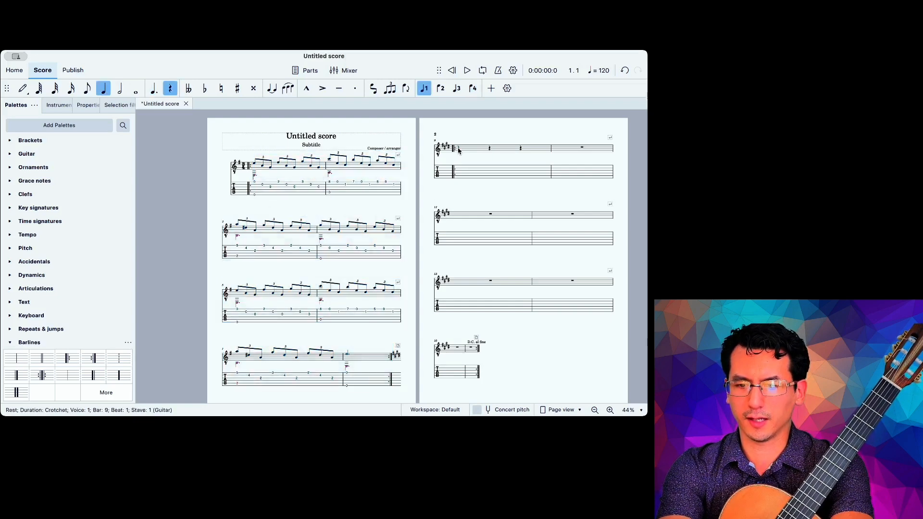
scroll(458, 151, "right", 5)
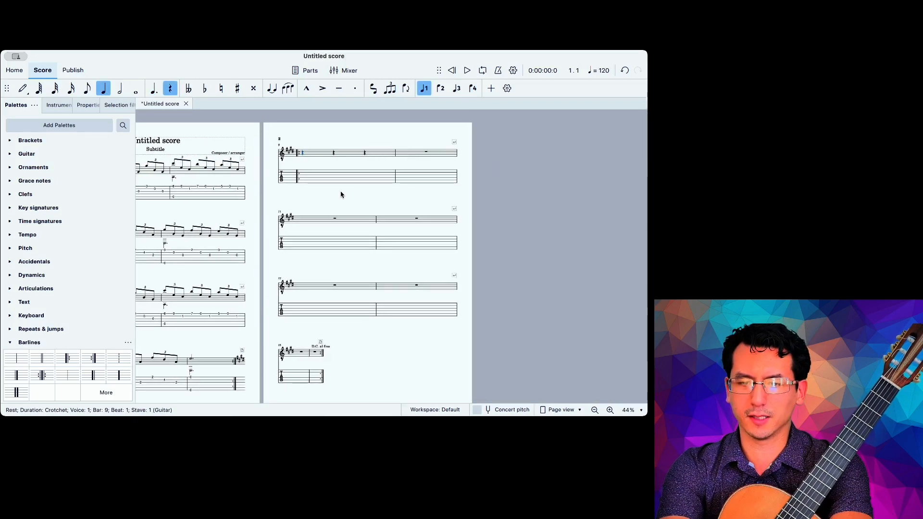
key("ctrl+shift+End")
scroll(341, 194, "up", 5)
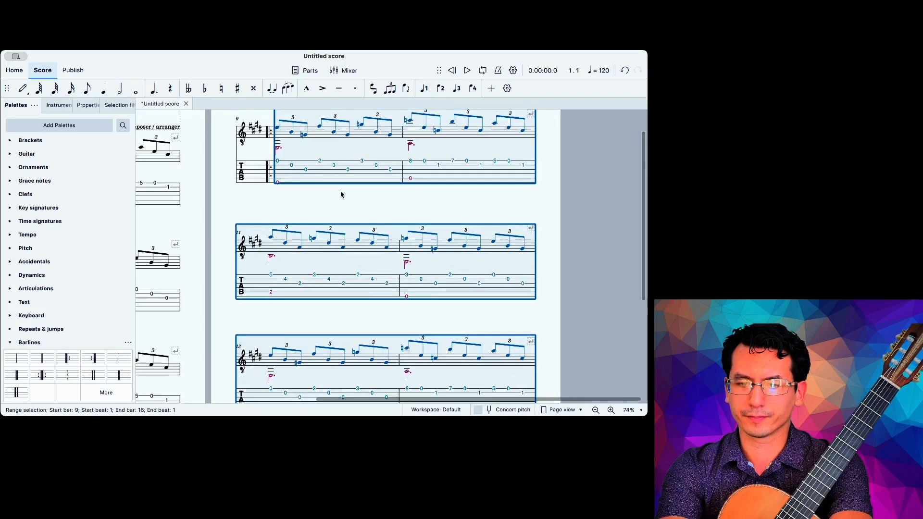
Step: Shift the pasted notes in bars 9 to 16 diatonically up and back down to fit the four-sharp key signature, then clear the selection
scroll(340, 194, "up", 3)
scroll(341, 194, "right", 1)
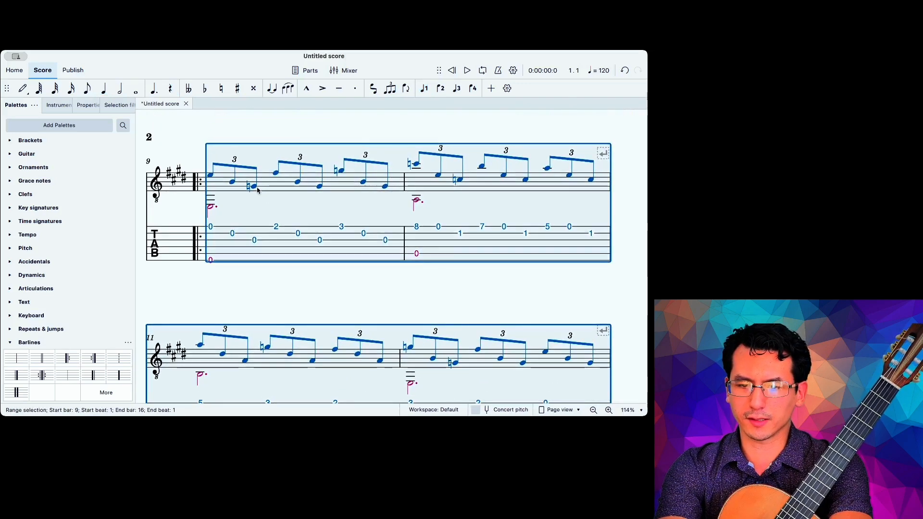
key("alt+shift+Up")
key("alt+shift+Down")
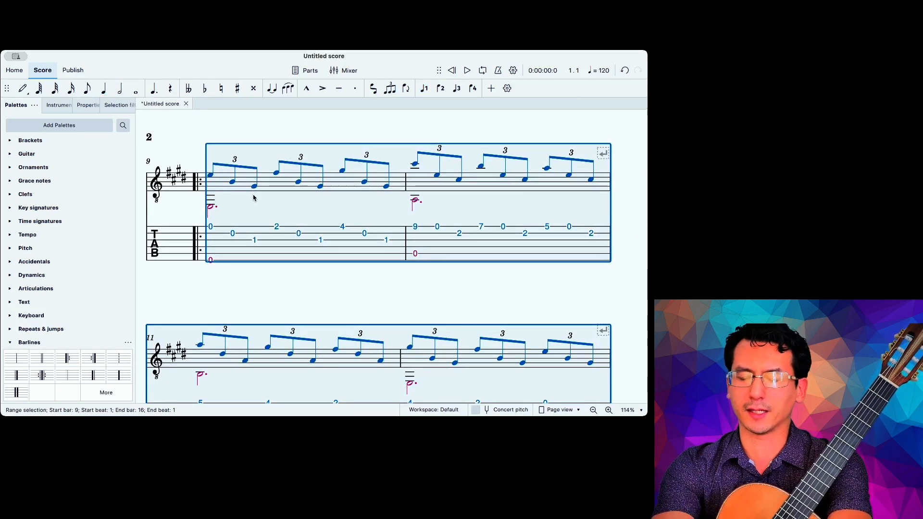
scroll(261, 212, "down", 5)
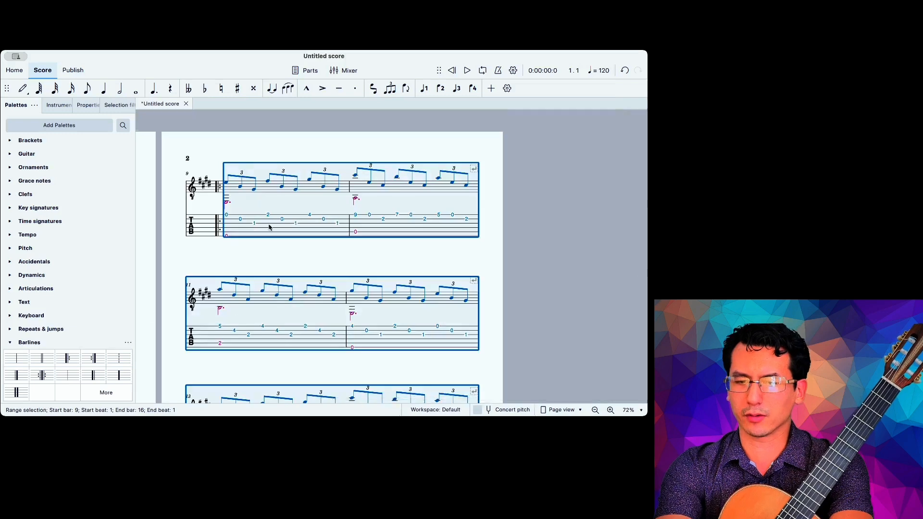
scroll(269, 224, "down", 5)
scroll(269, 225, "up", 5)
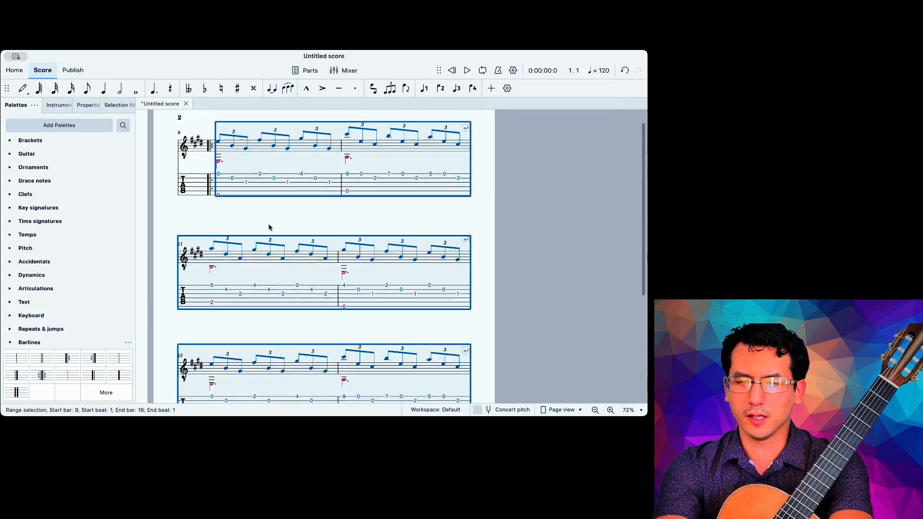
scroll(274, 221, "down", 1)
key("Escape")
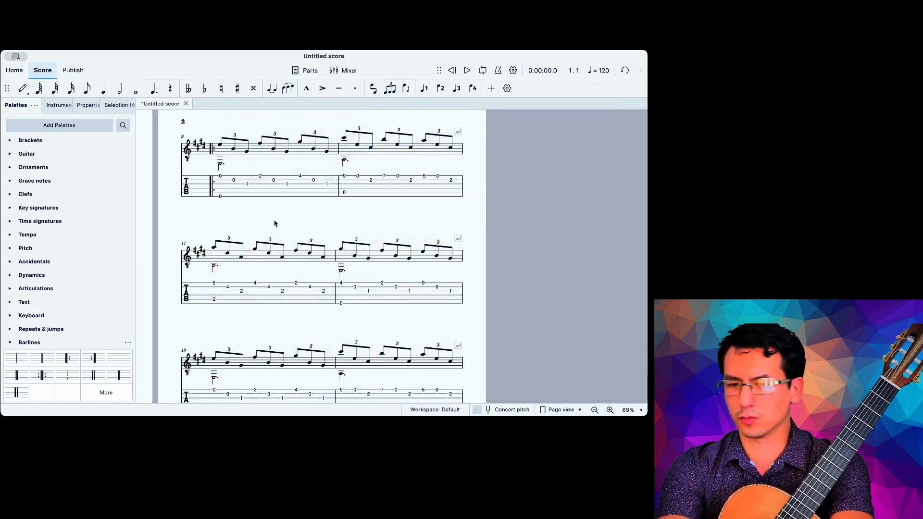
Step: Add a stave text to bar 16 of the standard stave
scroll(274, 223, "down", 1)
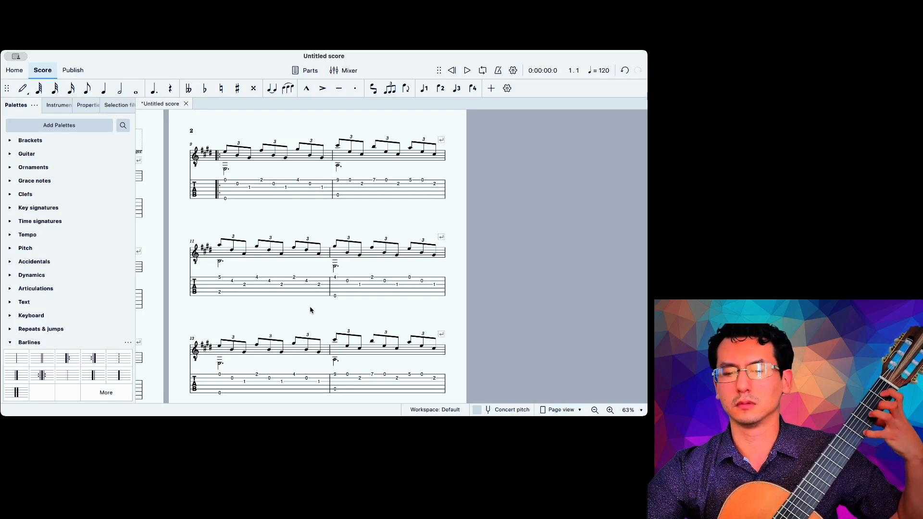
scroll(310, 310, "down", 5)
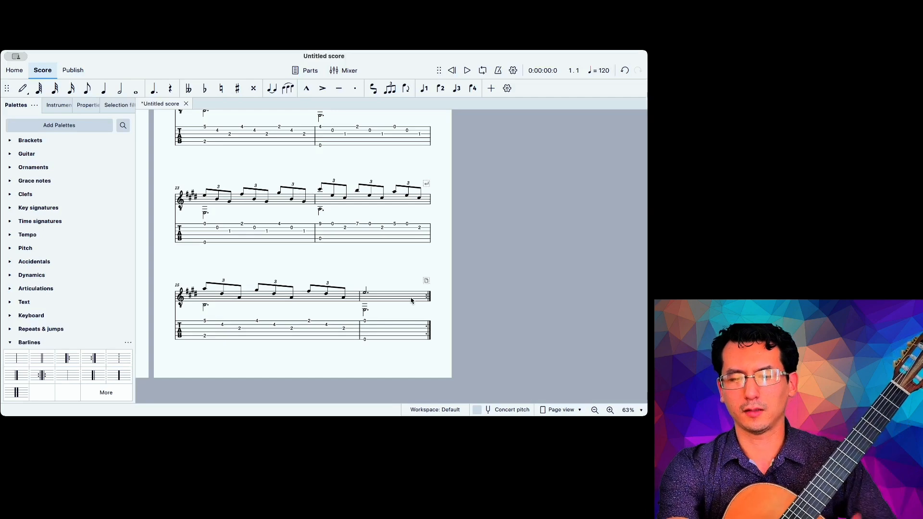
scroll(395, 279, "down", 2)
scroll(396, 278, "left", 1)
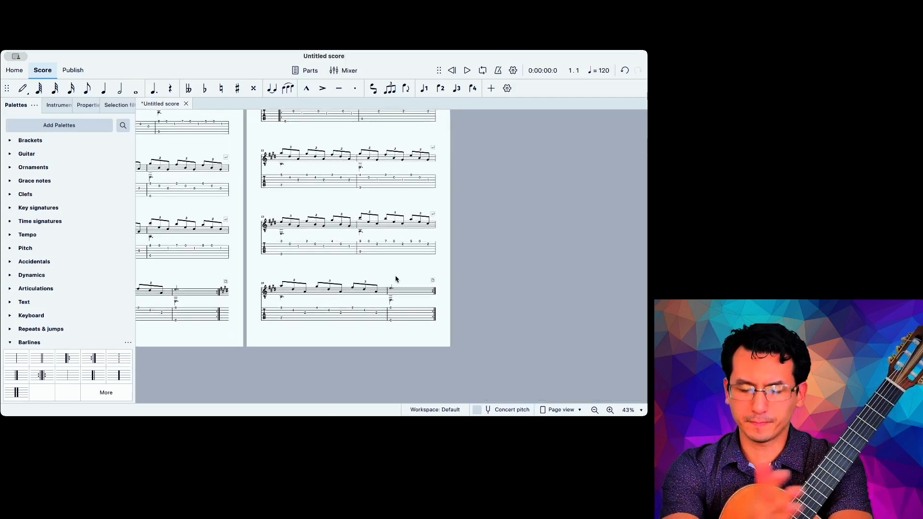
scroll(396, 279, "left", 1)
left_click(425, 297)
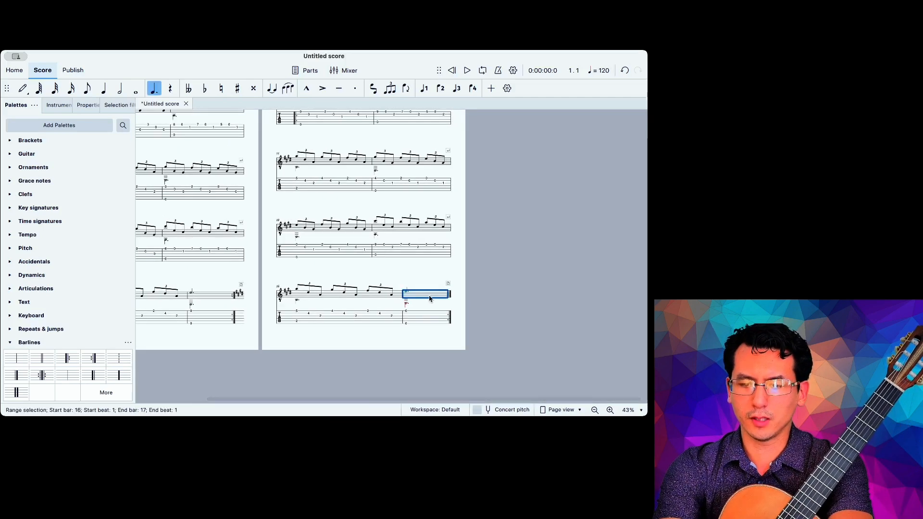
scroll(426, 294, "up", 4)
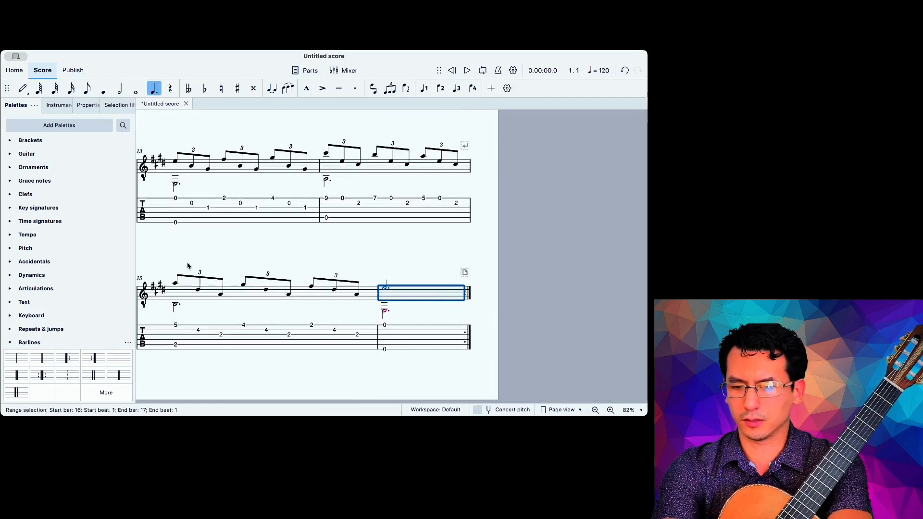
left_click(24, 302)
left_click(39, 282)
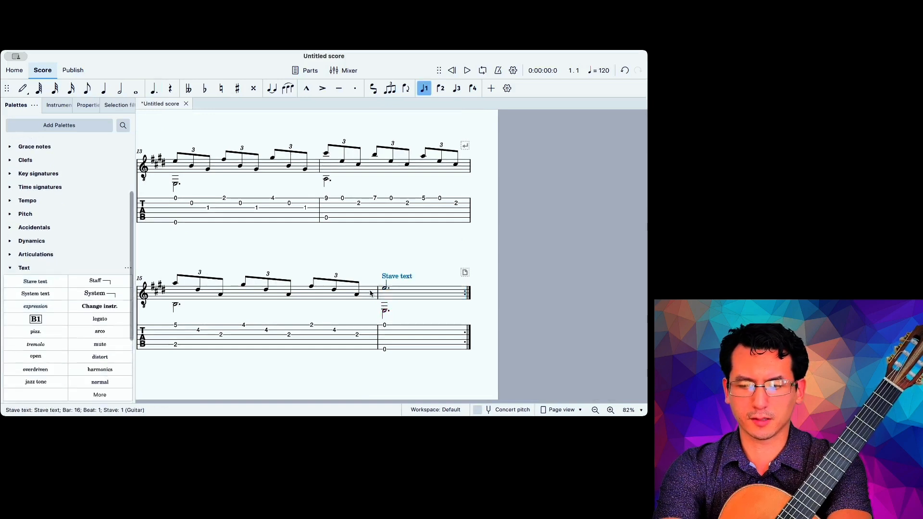
Step: Change the bar 16 stave text to "D.C. al fine" and move it towards the end of the bar
double_click(397, 276)
type("D>")
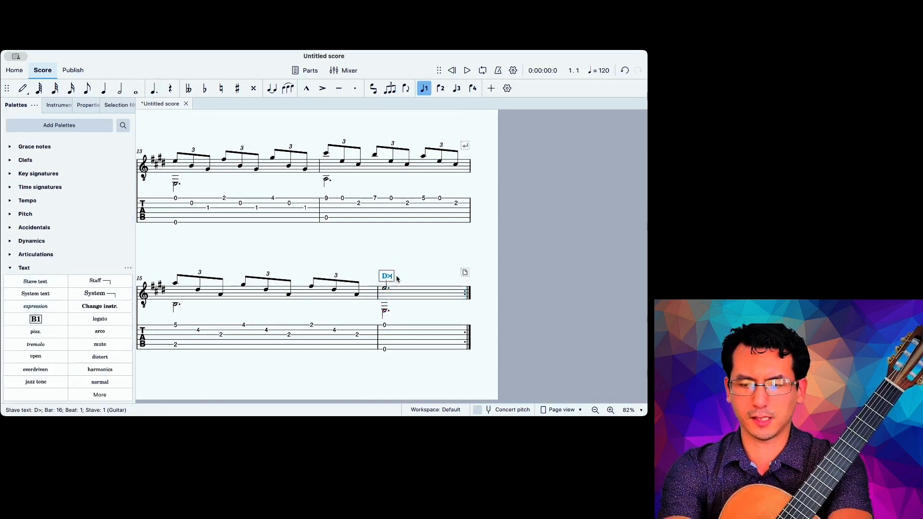
type("C.")
key("BackSpace")
key("BackSpace")
key("BackSpace")
type(".")
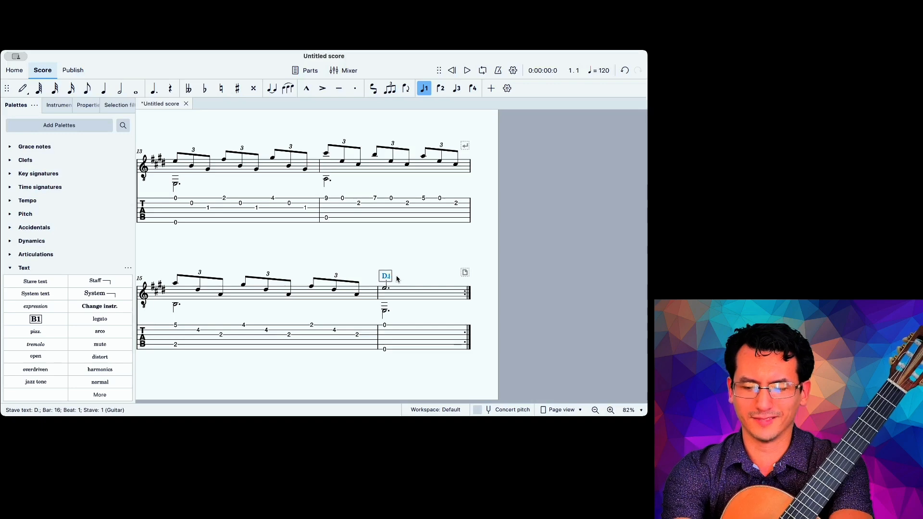
type("C. al fine")
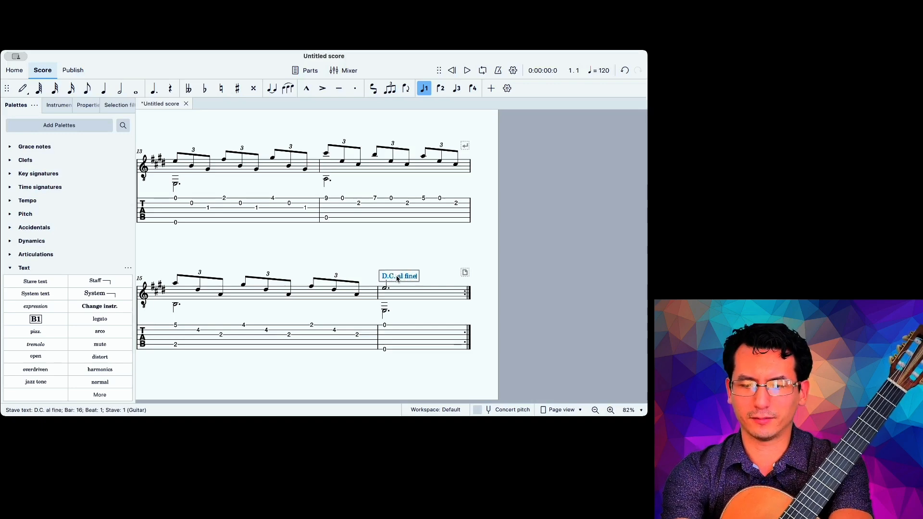
left_click(394, 253)
left_click_drag(397, 277, 437, 274)
left_click(428, 255)
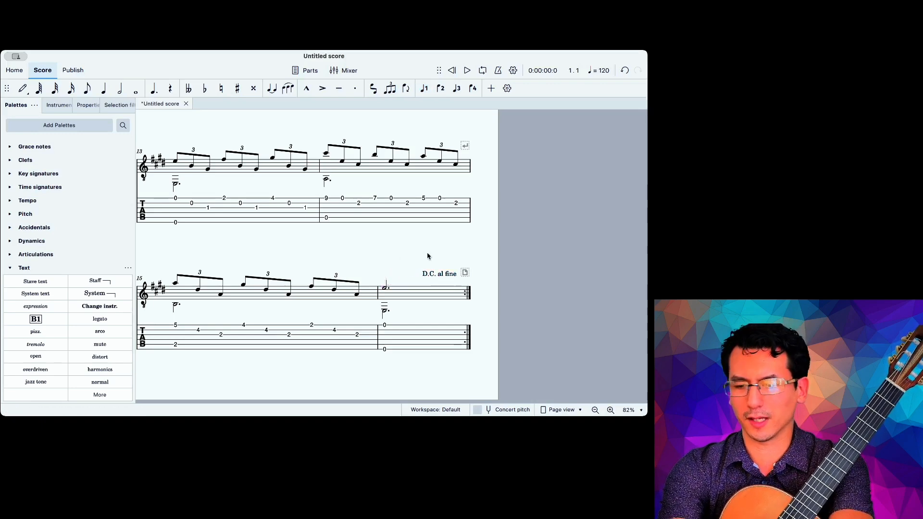
Step: Add a stave text reading "fine" to bar 8 of the standard stave
scroll(429, 256, "left", 5)
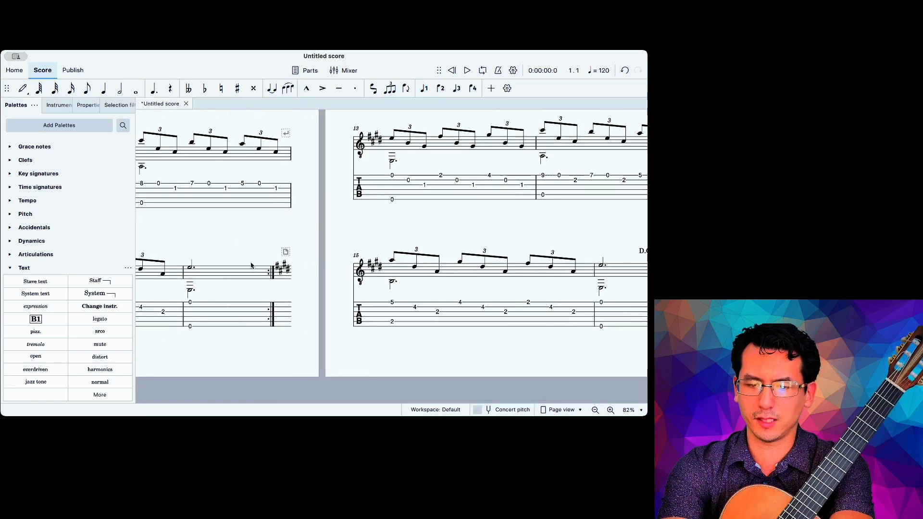
left_click(244, 269)
left_click(35, 281)
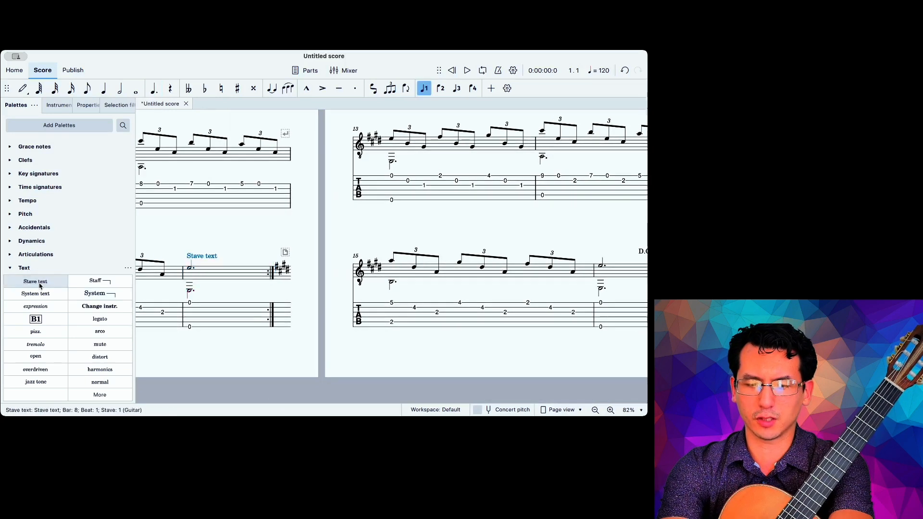
double_click(197, 258)
key("ctrl+a")
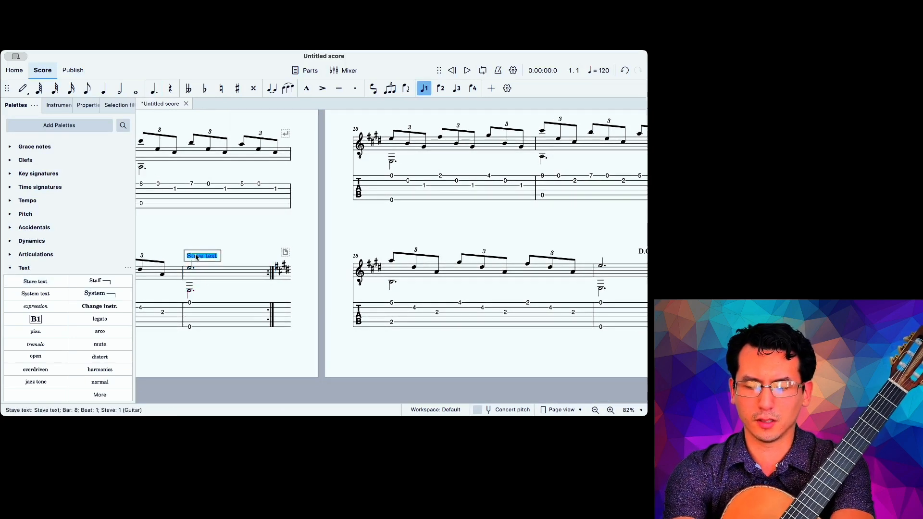
type("fine")
key("Escape")
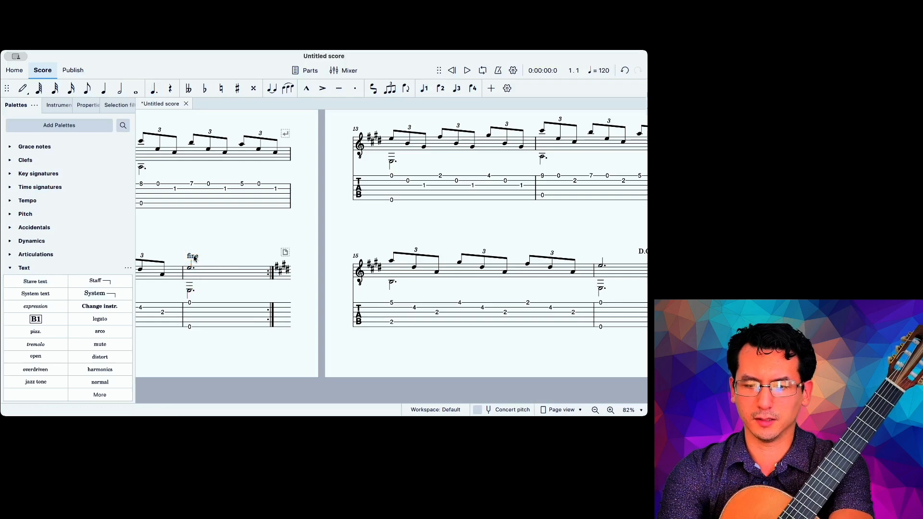
Step: Move the "fine" text to the end of bar 8 above the closing repeat barline and deselect it
left_click(193, 258)
scroll(281, 239, "down", 3)
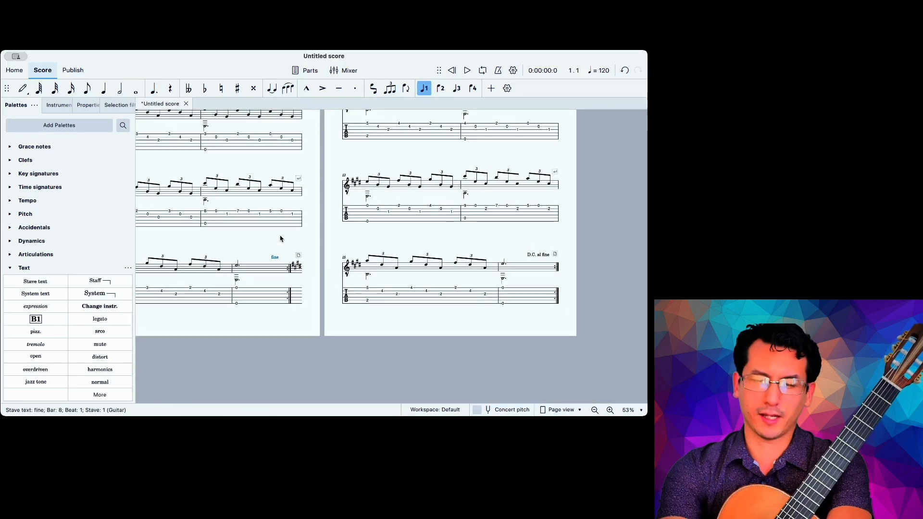
key("Escape")
Step: Review the layout of both score pages, from the title to the closing bars with the repeat instructions
scroll(279, 251, "down", 1)
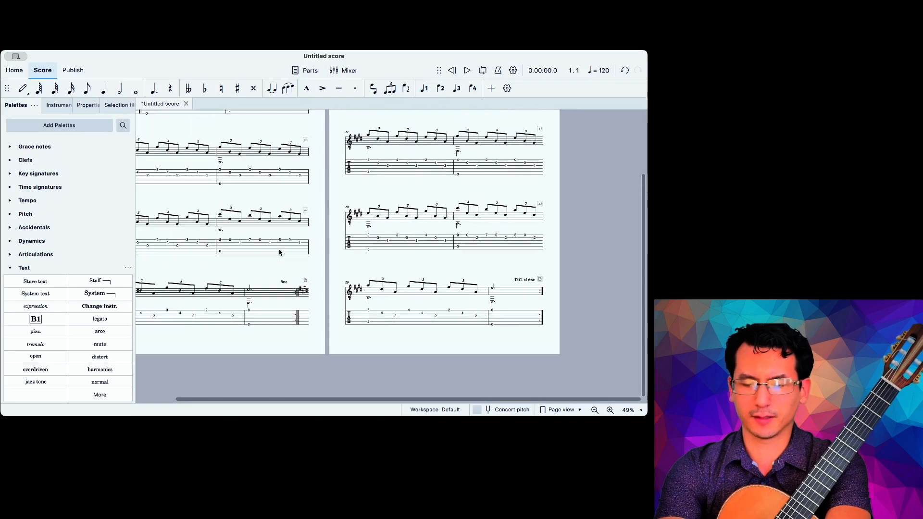
scroll(279, 252, "up", 1)
scroll(279, 252, "down", 2)
scroll(280, 252, "up", 2)
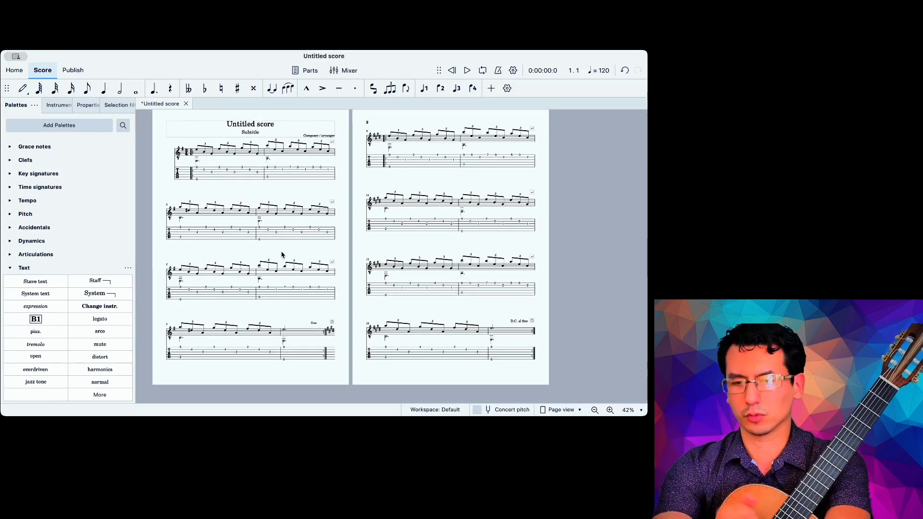
scroll(302, 255, "up", 2)
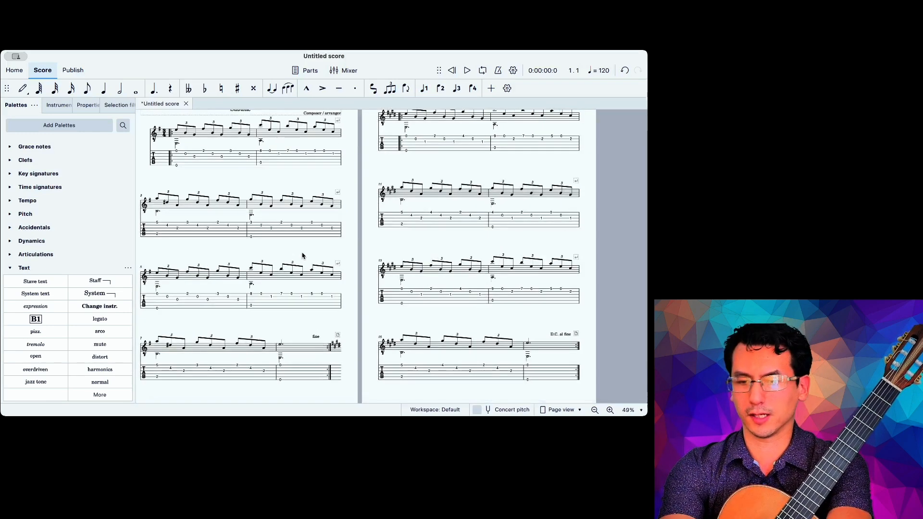
scroll(302, 255, "up", 2)
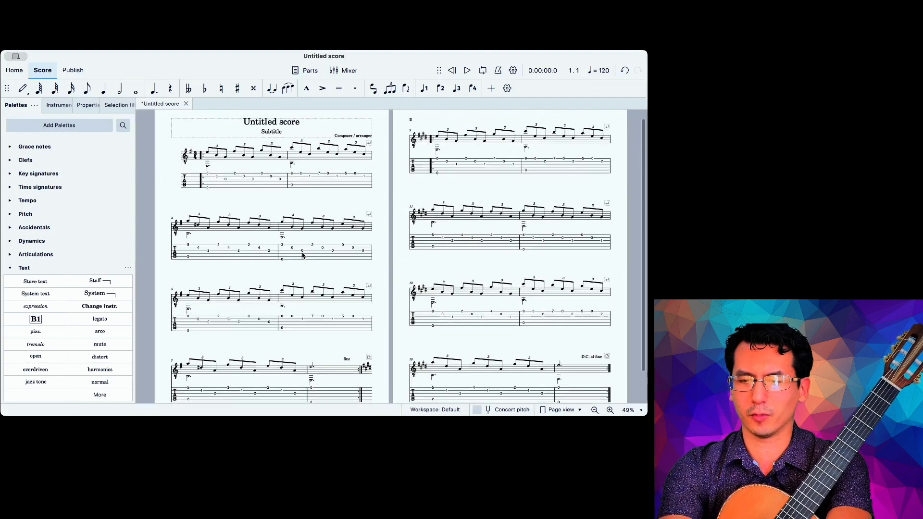
scroll(263, 199, "up", 1)
scroll(264, 198, "up", 1)
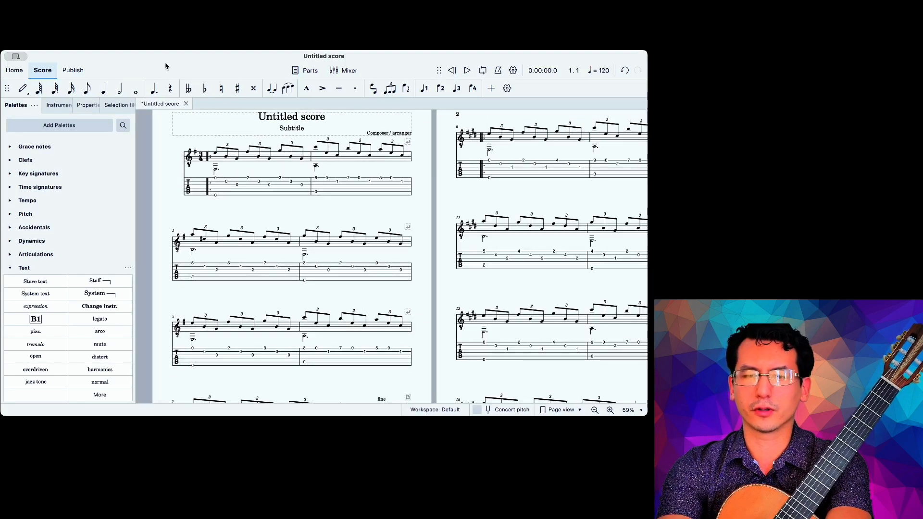
scroll(209, 161, "right", 2)
scroll(209, 161, "down", 3)
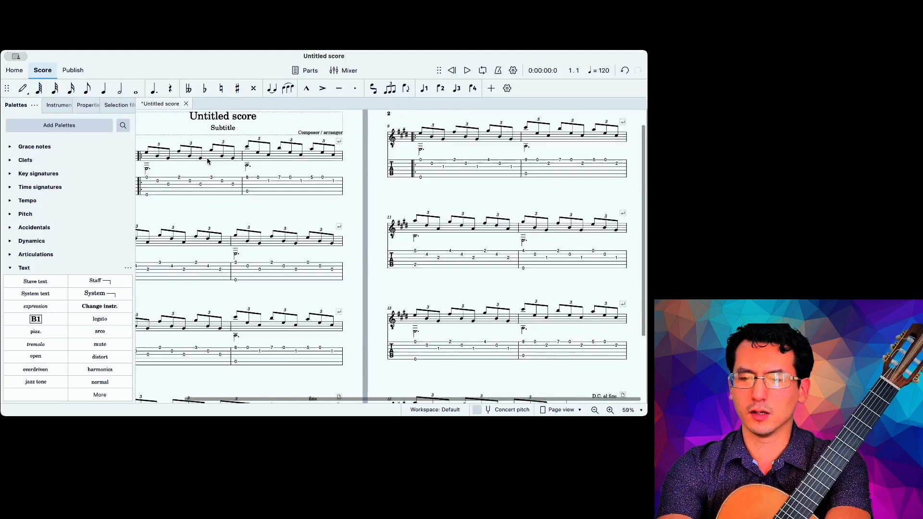
scroll(226, 170, "left", 2)
scroll(227, 169, "down", 1)
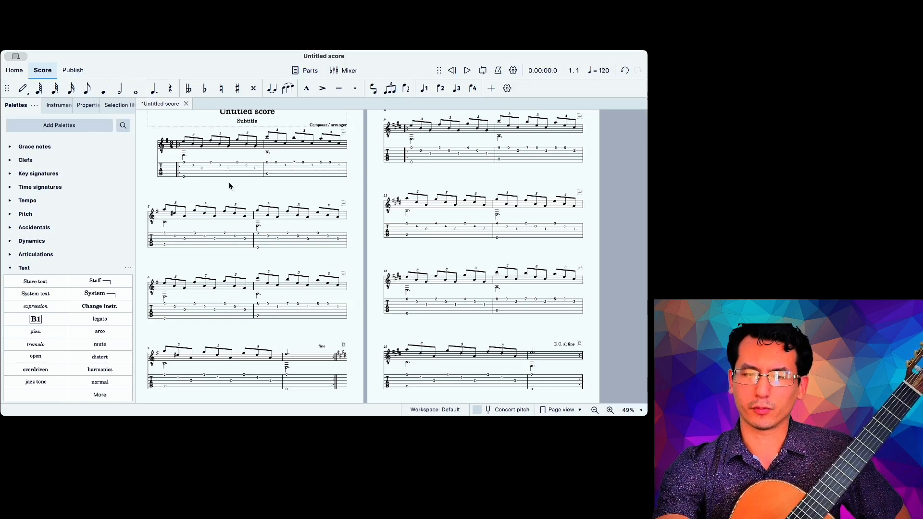
Step: Examine the tablature of bars 1 and 2, selecting each bar in turn and clearing the selection
scroll(229, 183, "up", 5)
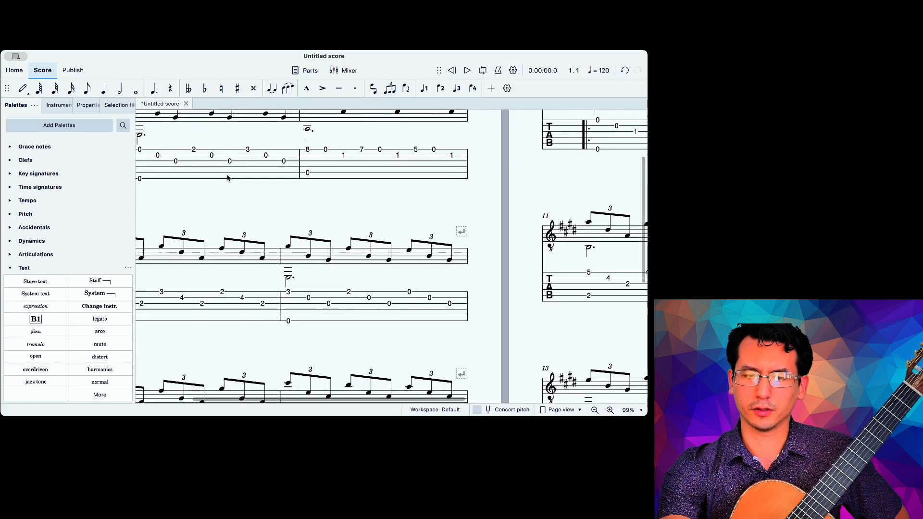
scroll(229, 177, "left", 4)
scroll(229, 177, "up", 2)
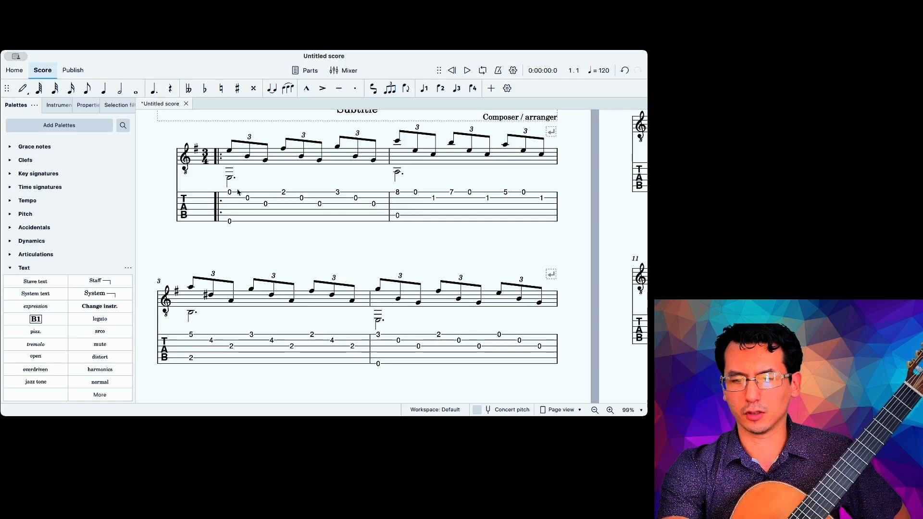
left_click(310, 211)
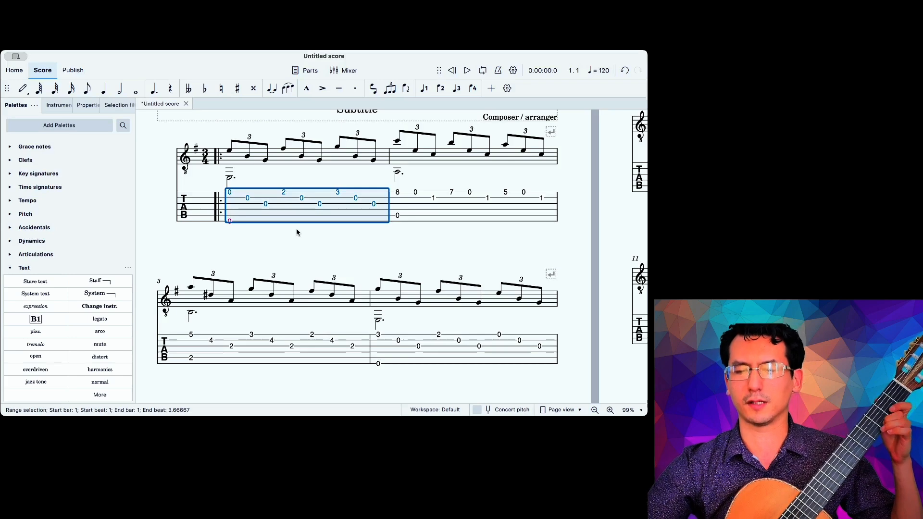
left_click(425, 212)
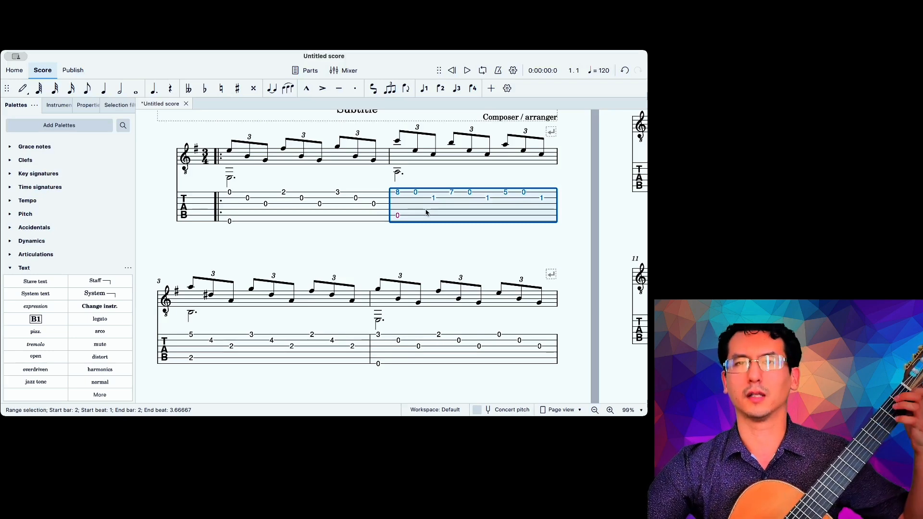
key("Escape")
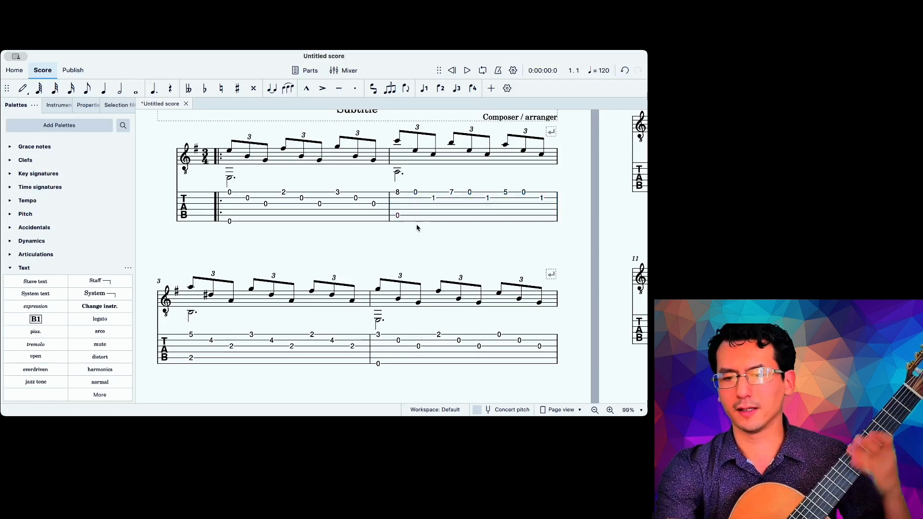
Step: In the bar 2 tablature, move the first triplet's second note to string 2, fret 5 and its third note to string 3, fret 5
scroll(415, 194, "up", 5)
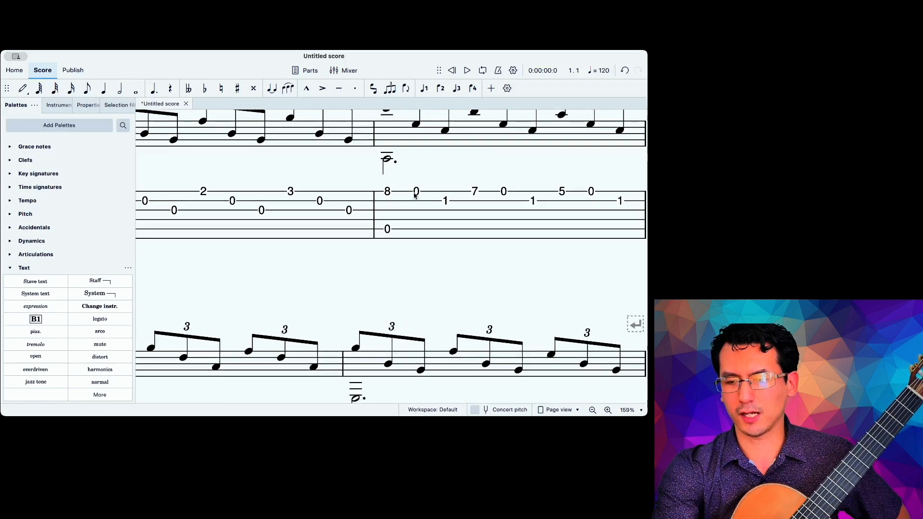
left_click(415, 194)
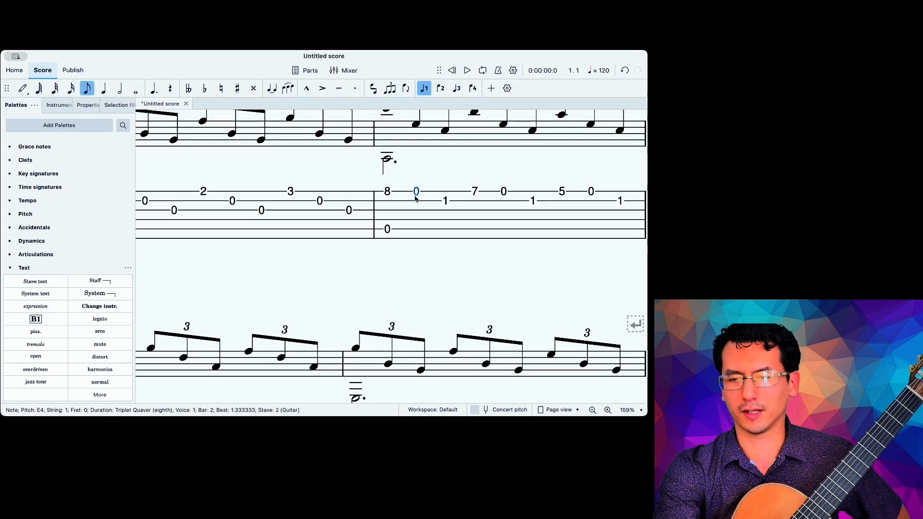
key("ctrl+Down")
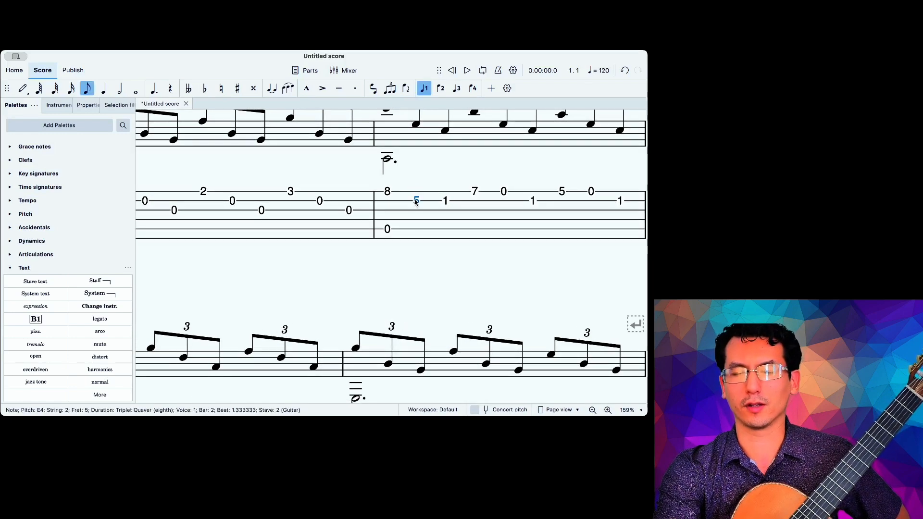
key("ctrl+Up")
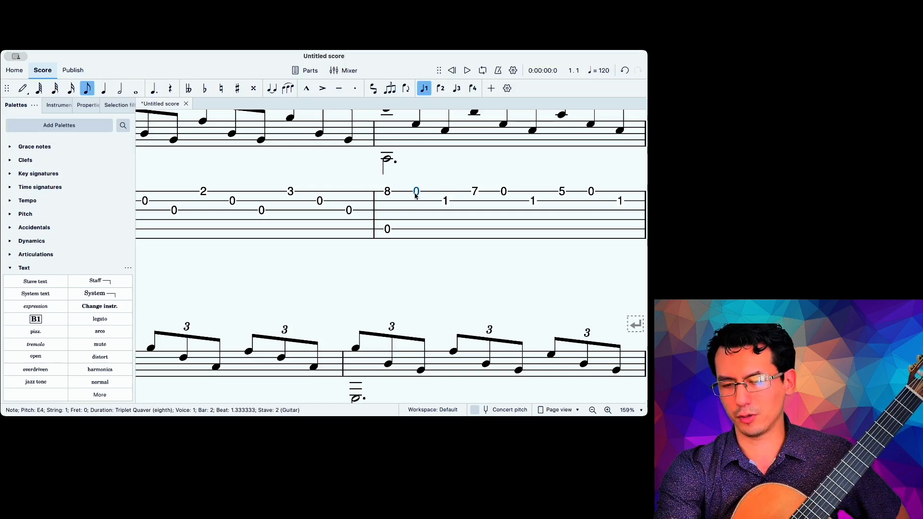
key("ctrl+Down")
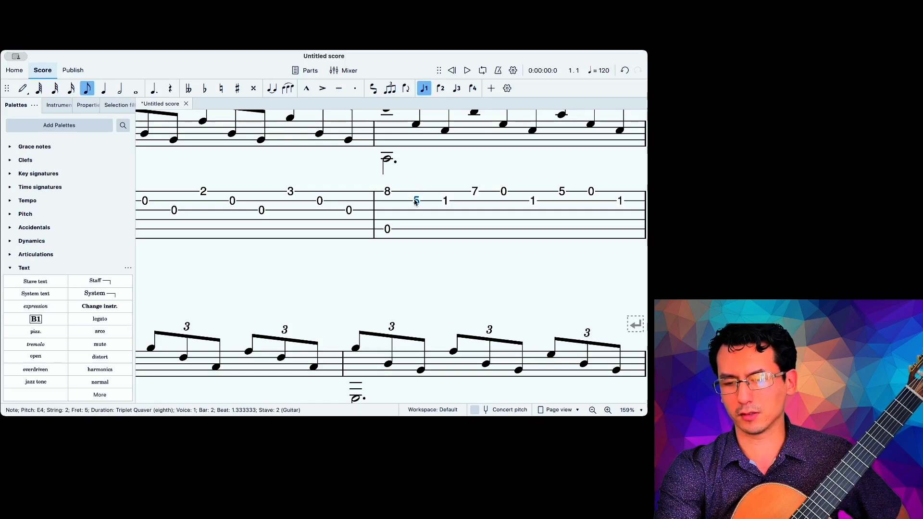
left_click(447, 205)
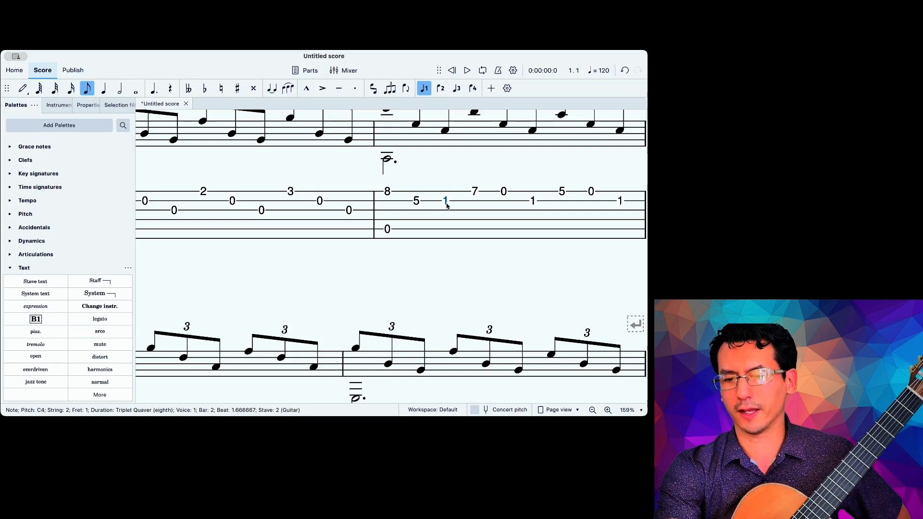
key("ctrl+Down")
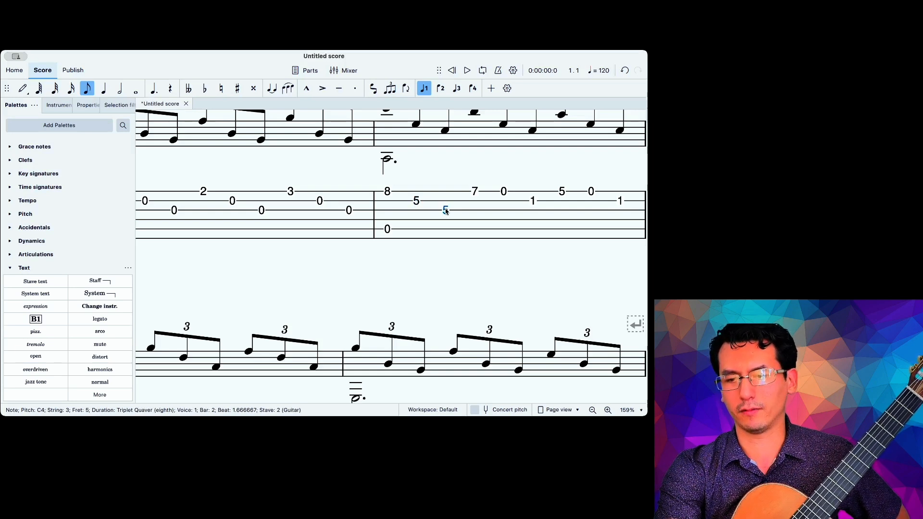
Step: In the bar 2 tablature, move the last two triplets' second notes to string 2, fret 5 and third notes to string 3, fret 5
left_click(503, 193)
key("ctrl+Down")
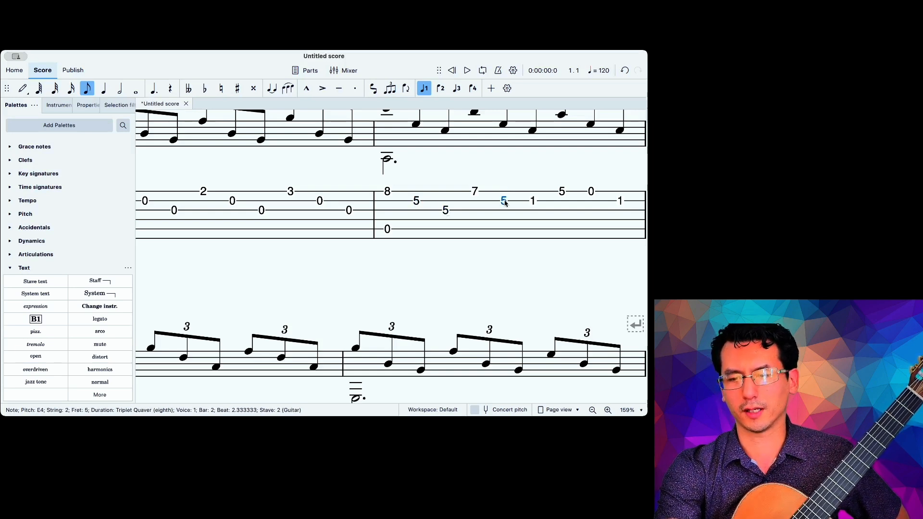
left_click(531, 201)
key("ctrl+Down")
scroll(533, 195, "right", 3)
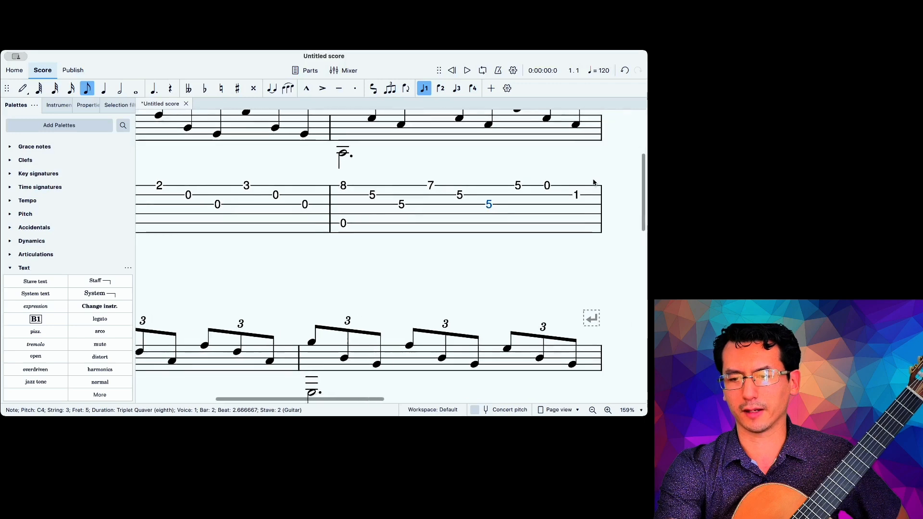
left_click(536, 187)
key("ctrl+Down")
left_click(566, 195)
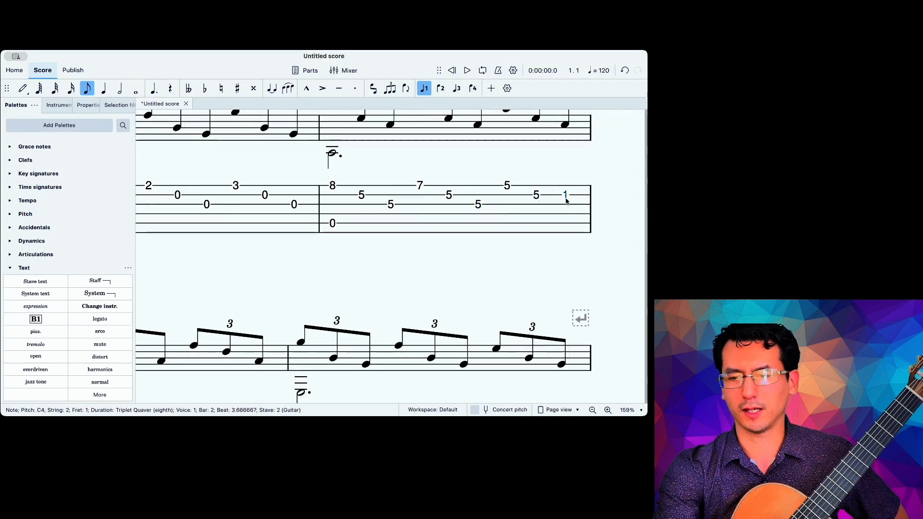
key("ctrl+Down")
Step: Copy the corrected bar 2 tablature and paste it over the bar 6 tablature
scroll(566, 204, "down", 3)
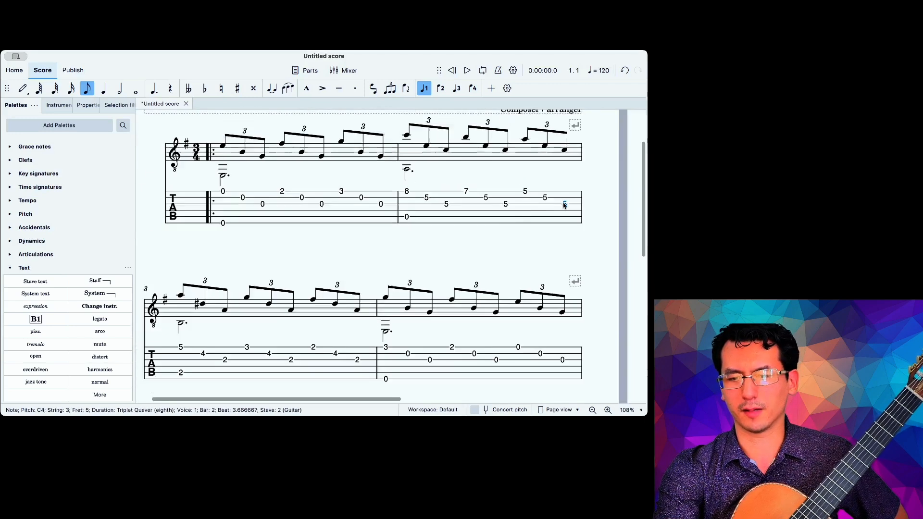
left_click(474, 214)
scroll(473, 214, "down", 1)
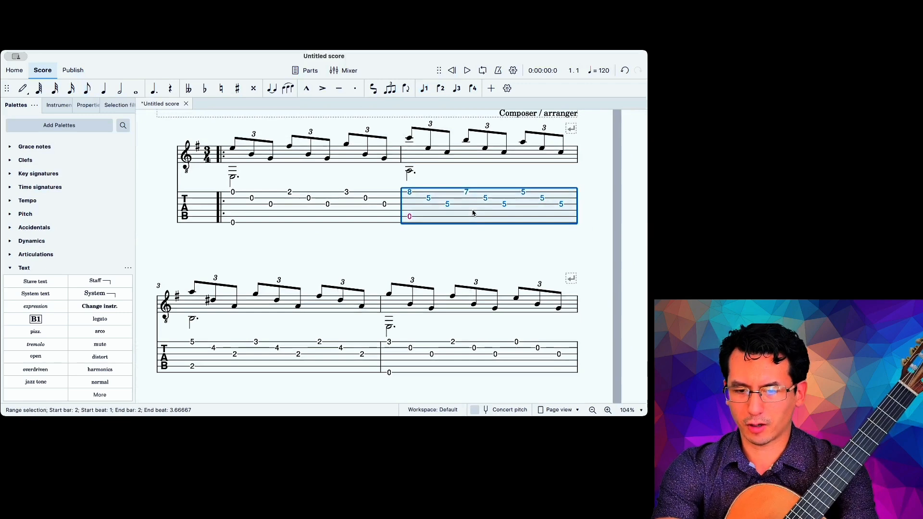
scroll(445, 234, "down", 6)
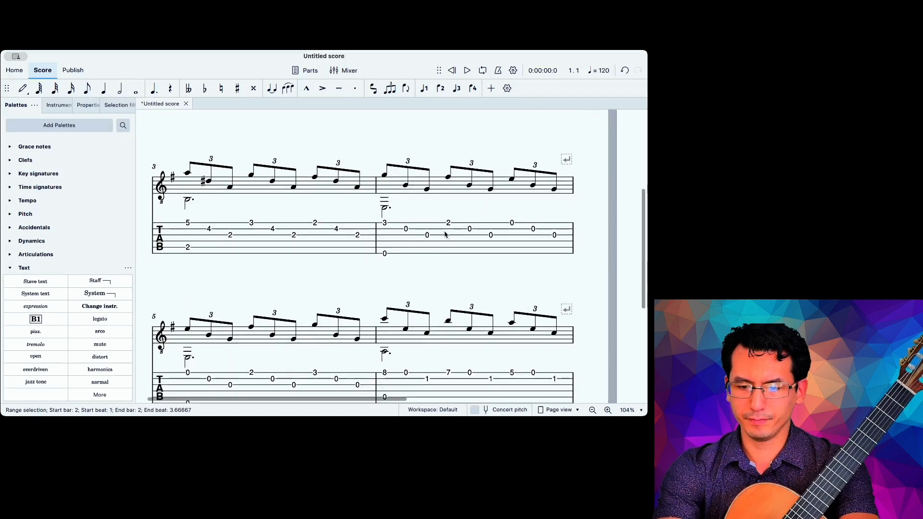
left_click(406, 329)
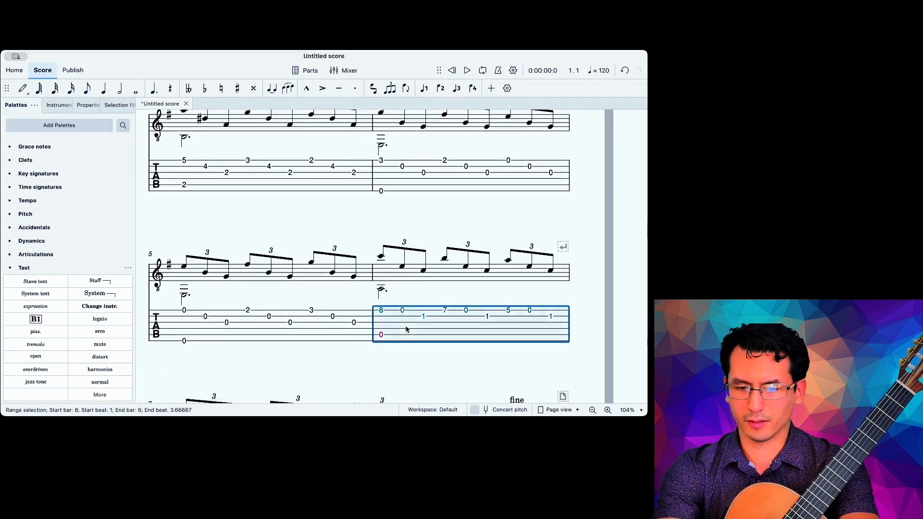
key("ctrl+v")
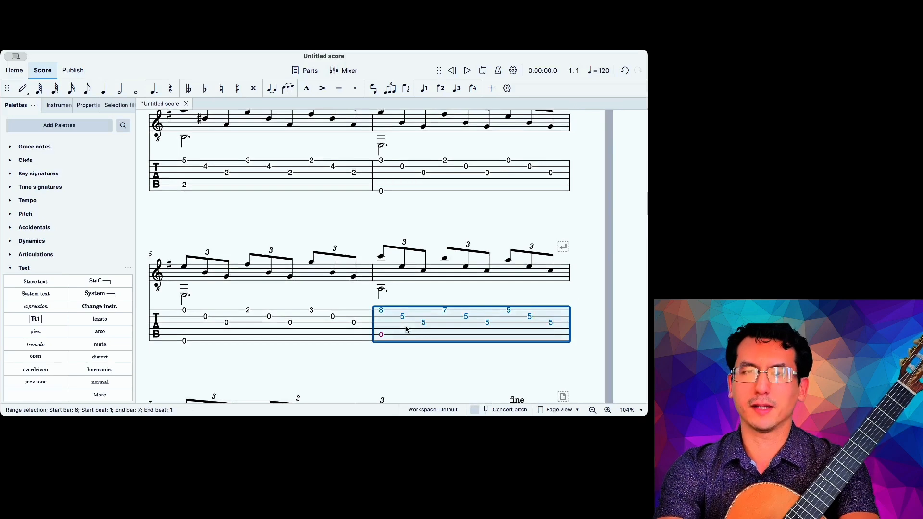
Step: Examine the tablature fingering of bars 3 to 8 on the first page and clear the selection
scroll(406, 330, "down", 2)
scroll(406, 329, "down", 3)
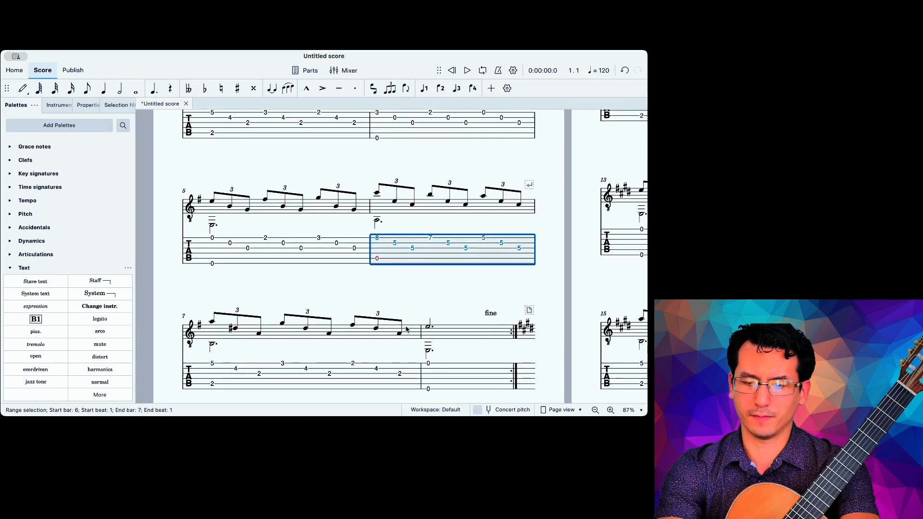
scroll(404, 329, "up", 10)
scroll(239, 313, "down", 4)
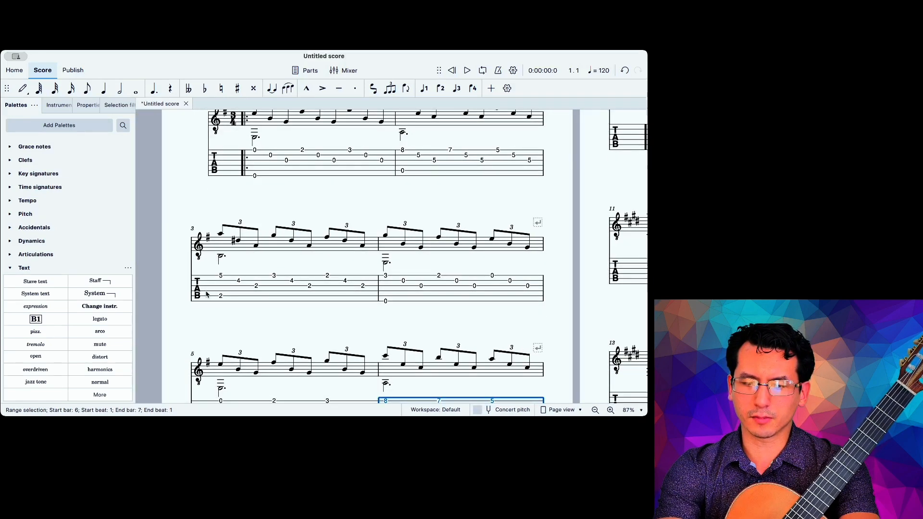
scroll(207, 294, "up", 5)
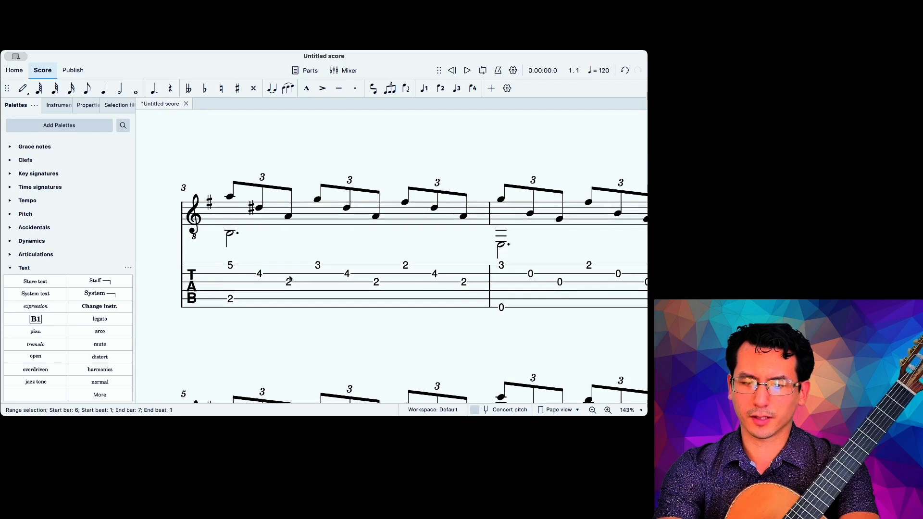
scroll(290, 279, "right", 2)
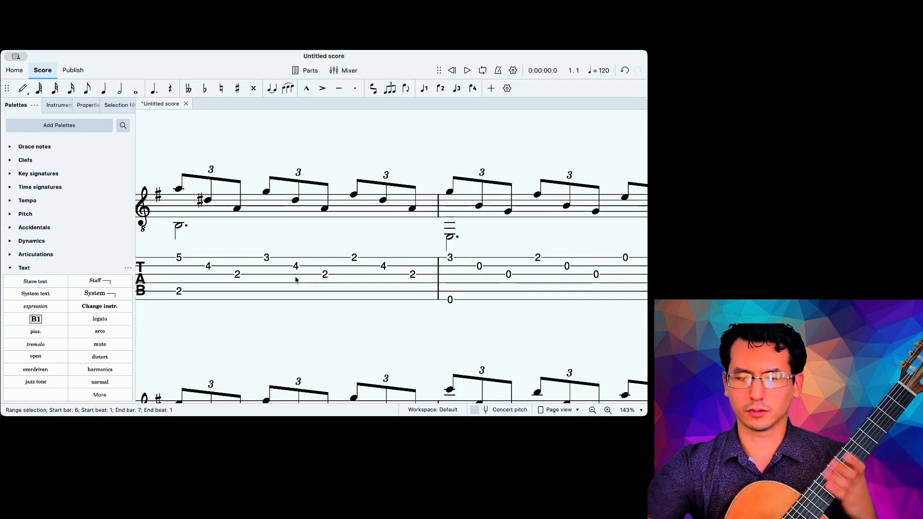
scroll(295, 279, "down", 5)
scroll(316, 300, "down", 3)
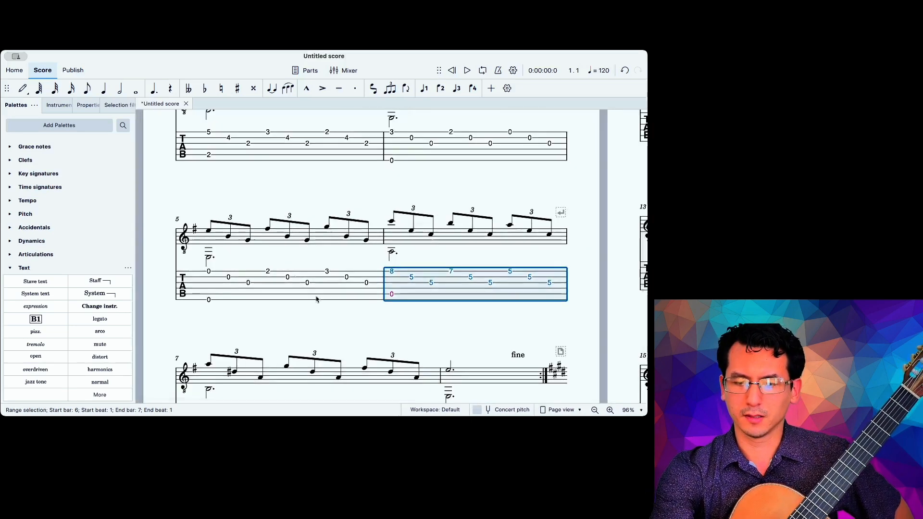
scroll(316, 299, "down", 3)
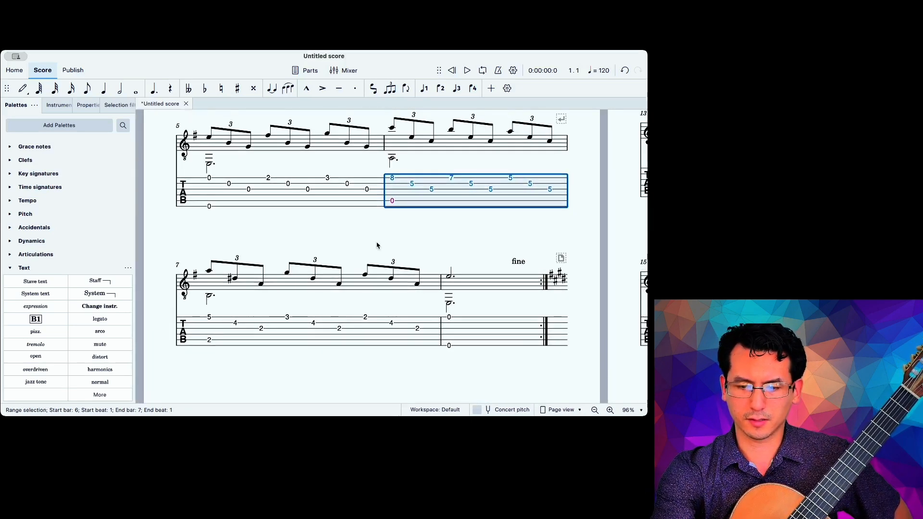
left_click(370, 234)
Step: In the bar 10 tablature, move every triplet's second note to string 2, fret 5 and third note to string 3, fret 6
scroll(416, 233, "down", 5)
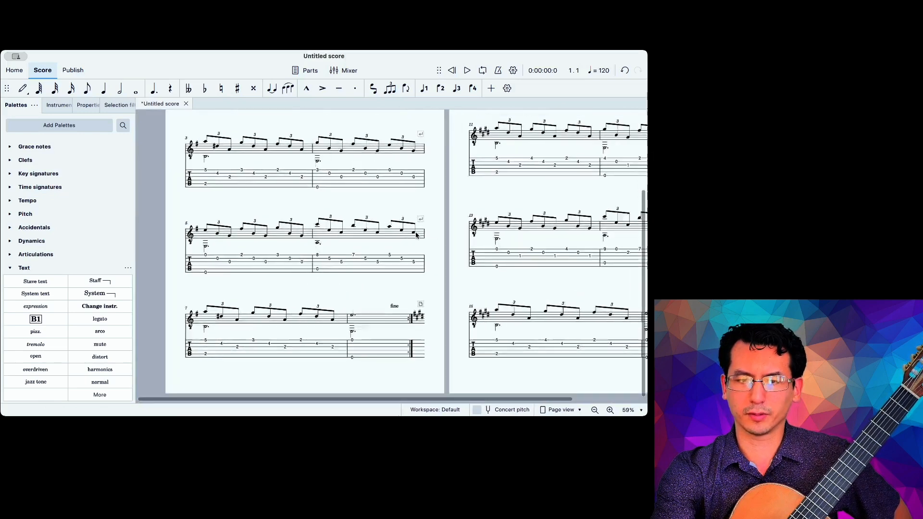
scroll(416, 234, "up", 6)
scroll(417, 235, "right", 8)
scroll(416, 234, "down", 2)
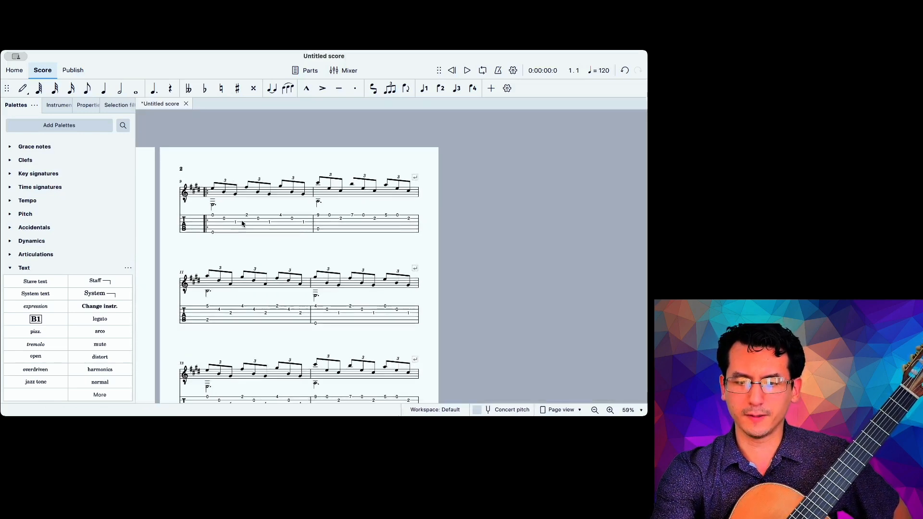
scroll(242, 224, "up", 3)
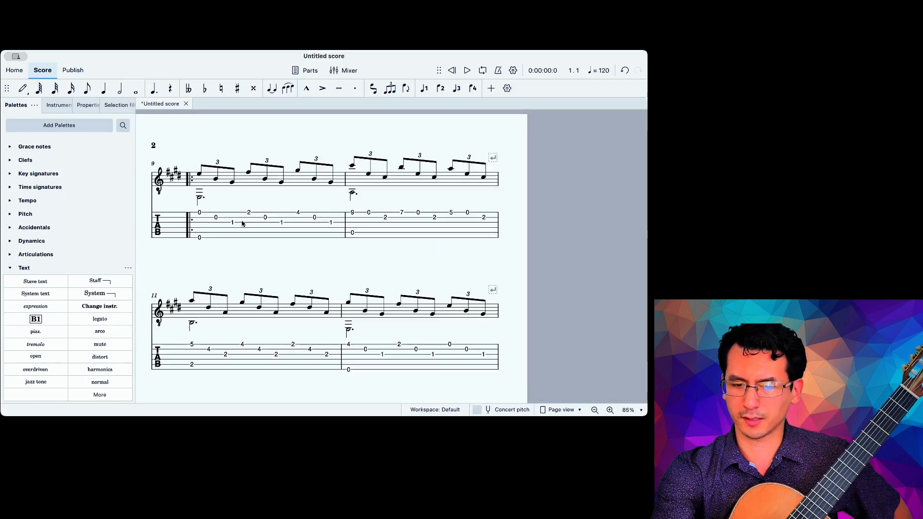
scroll(369, 212, "up", 4)
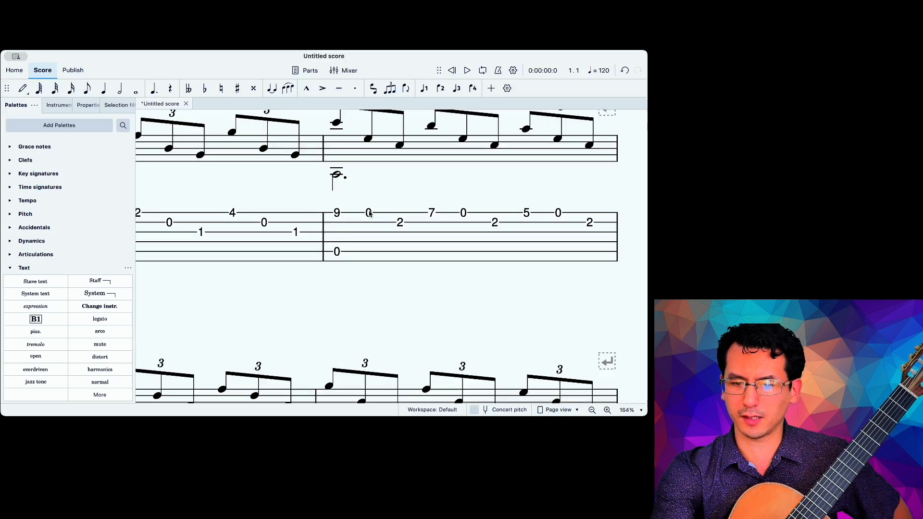
left_click_drag(369, 213, 402, 233)
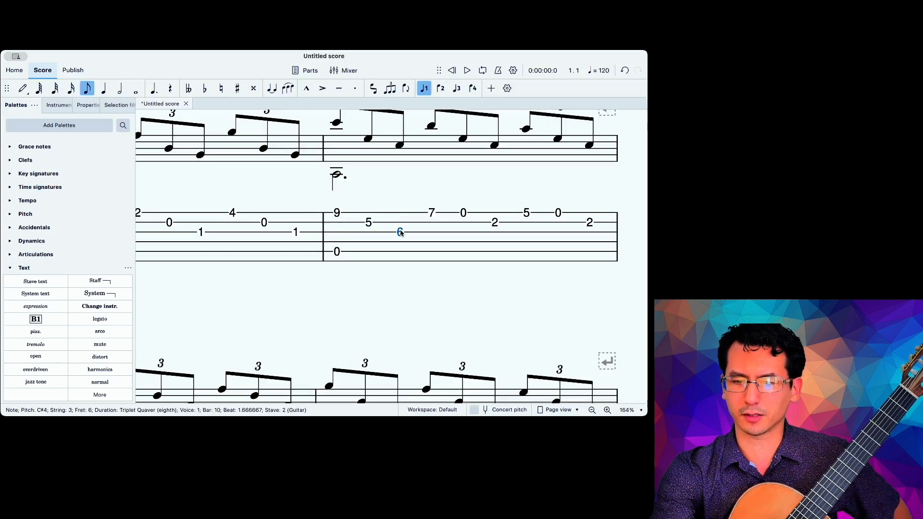
left_click_drag(465, 213, 497, 232)
left_click_drag(558, 213, 589, 232)
Step: Copy the corrected bar 10 tablature, paste it over the bar 14 tablature and clear the selection
scroll(516, 247, "down", 3)
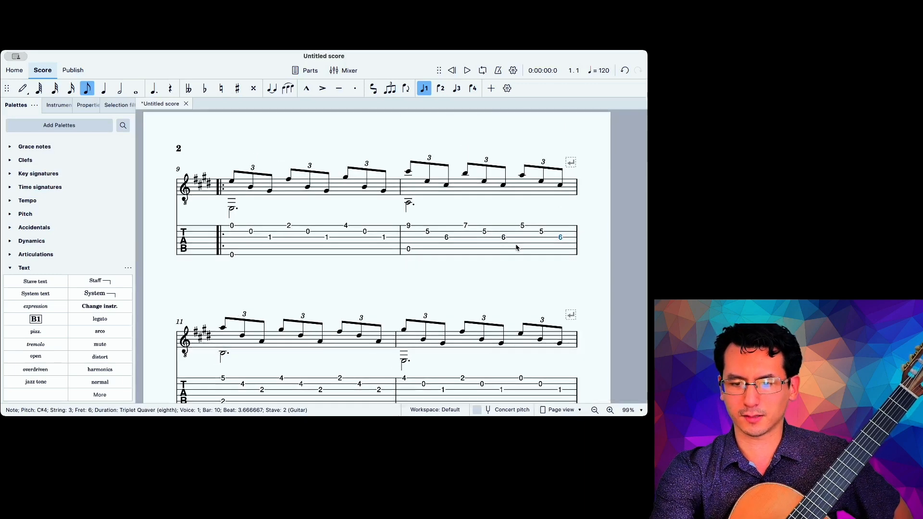
scroll(515, 248, "down", 3)
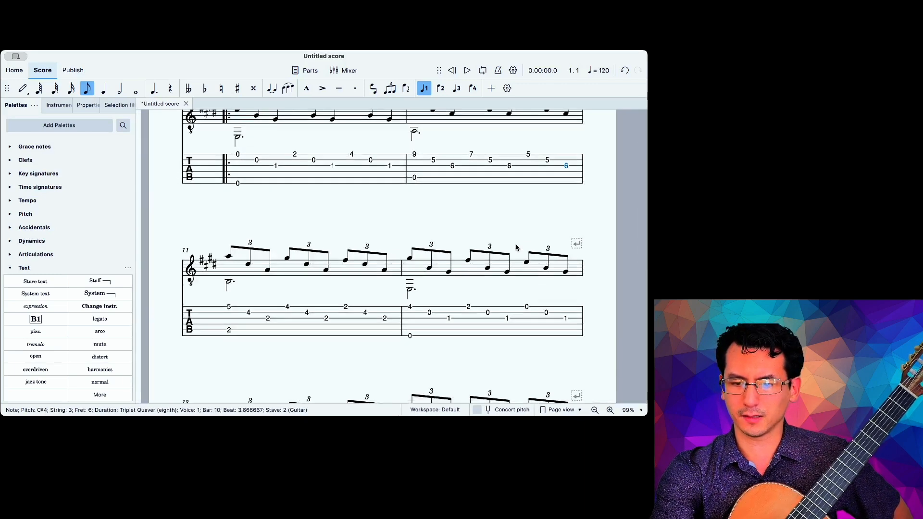
left_click(493, 174)
scroll(398, 243, "down", 6)
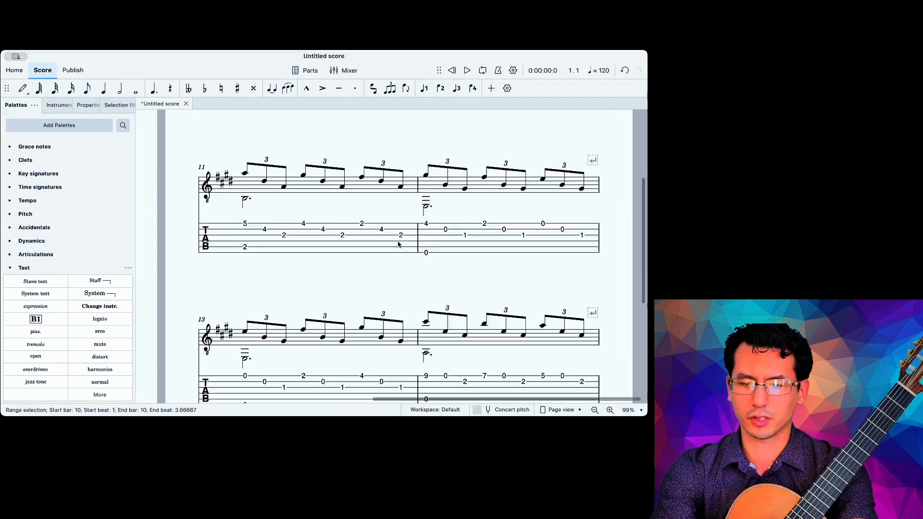
left_click(464, 329)
key("ctrl+Down")
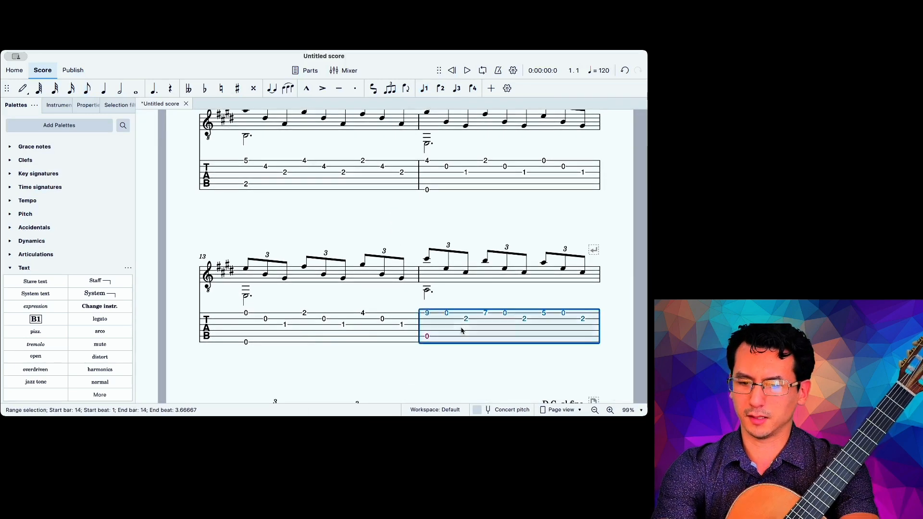
left_click(448, 363)
Step: Review the corrected tablature on both score pages, from the title to the closing D.C. al fine bars
scroll(447, 362, "down", 5)
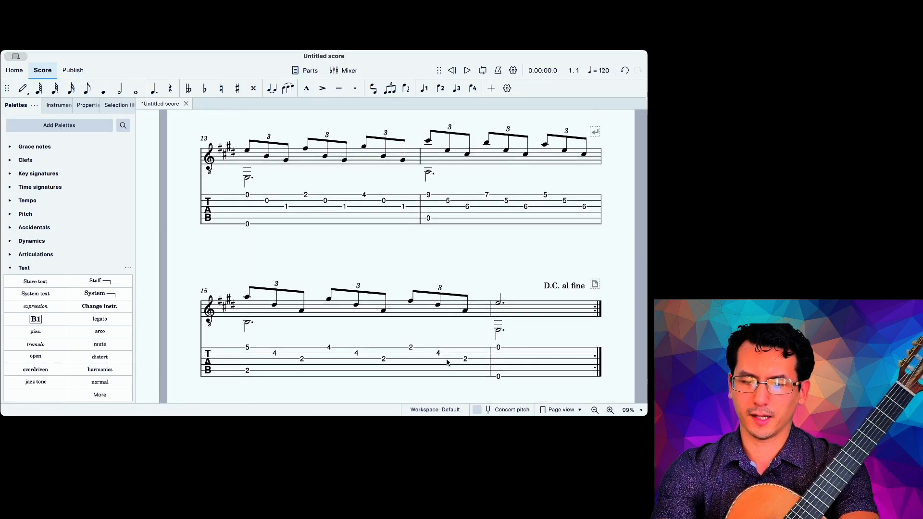
scroll(447, 363, "down", 5)
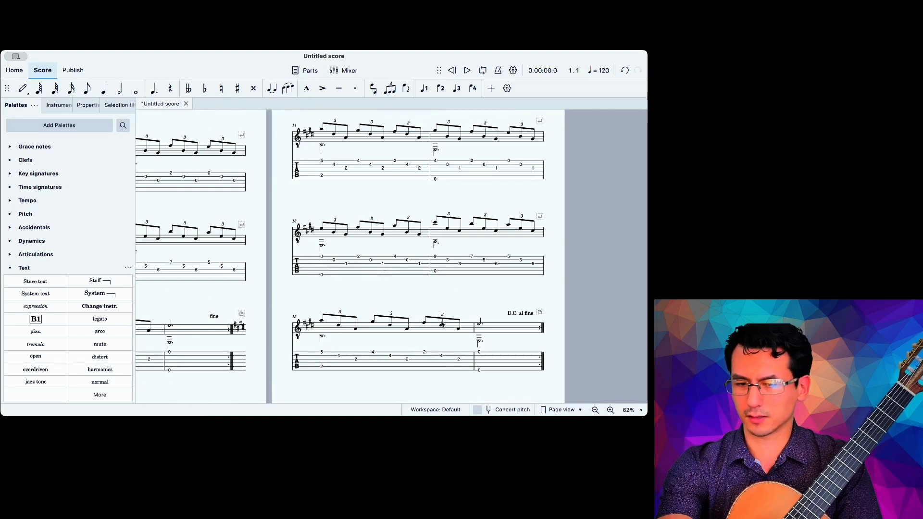
scroll(442, 308, "left", 5)
scroll(442, 308, "up", 3)
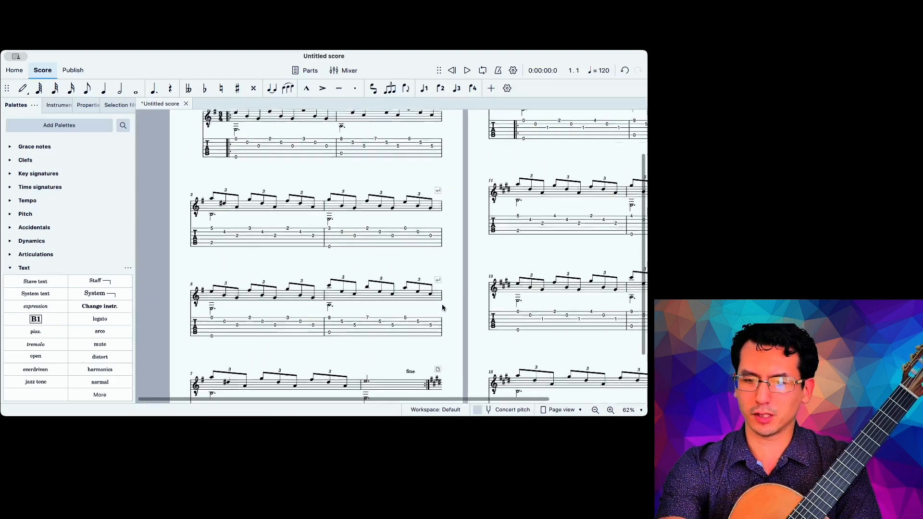
scroll(442, 308, "up", 3)
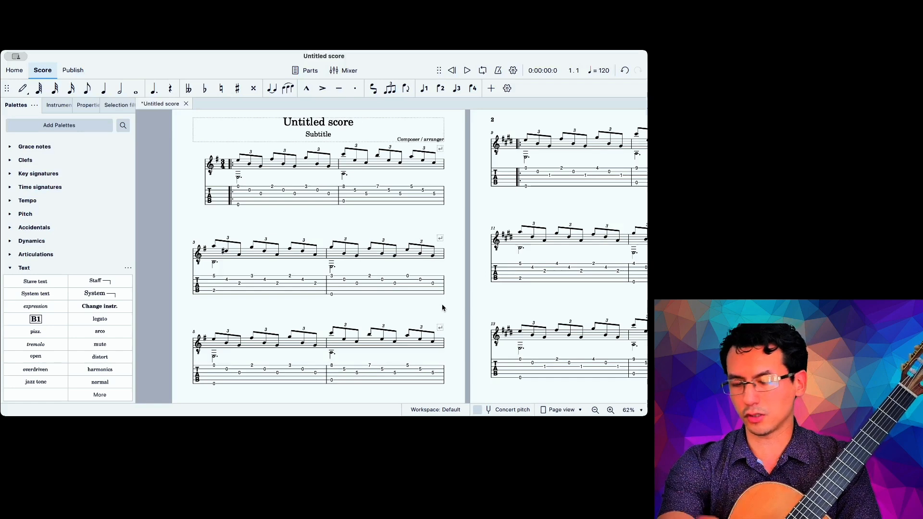
scroll(429, 293, "right", 10)
scroll(429, 293, "down", 5)
scroll(429, 293, "left", 3)
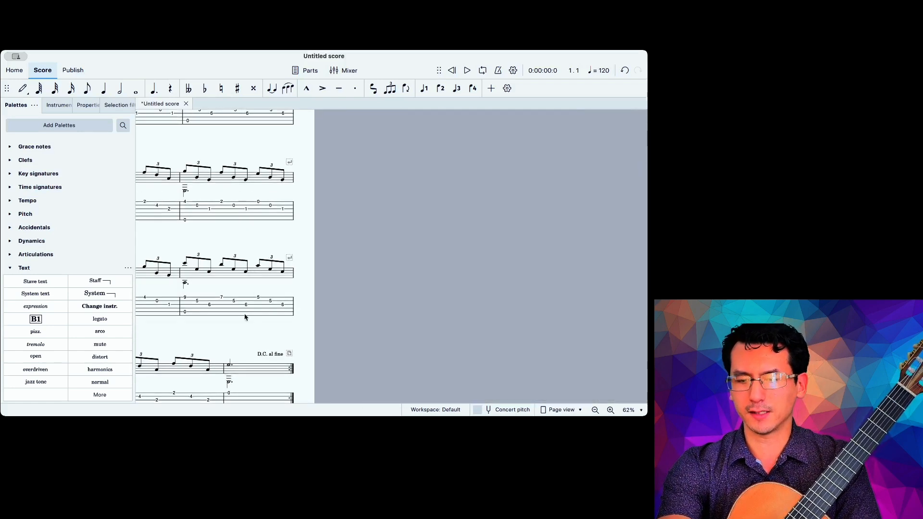
scroll(239, 287, "down", 3)
scroll(239, 287, "left", 2)
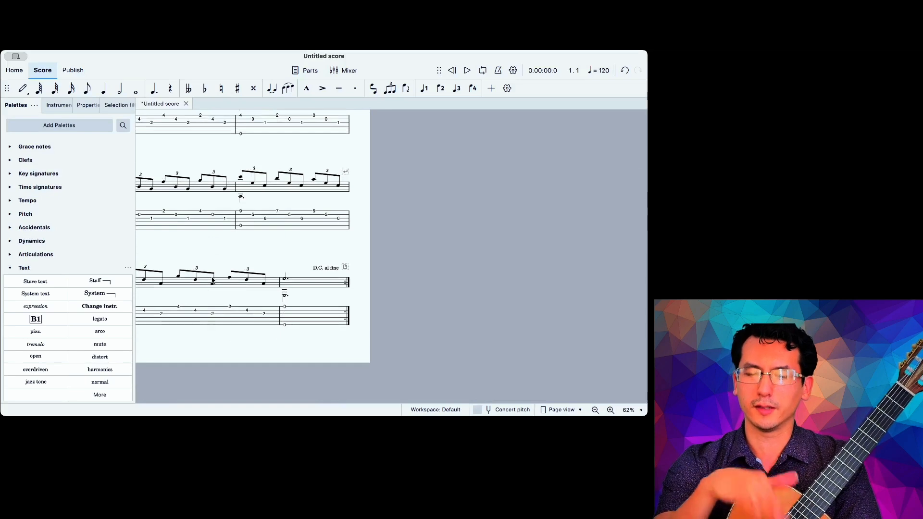
Step: Delete all the notes in bar 15 and select its empty tablature bar
scroll(220, 290, "up", 4)
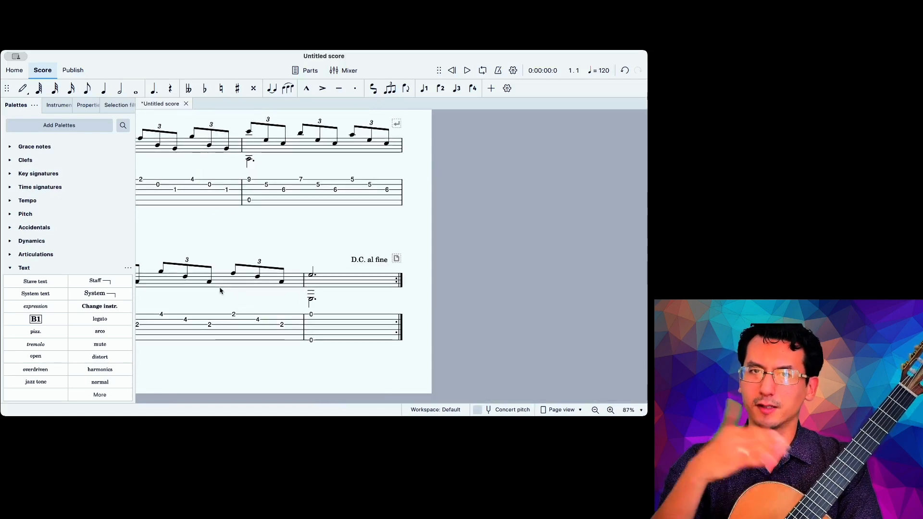
scroll(290, 361, "down", 2)
scroll(291, 362, "left", 4)
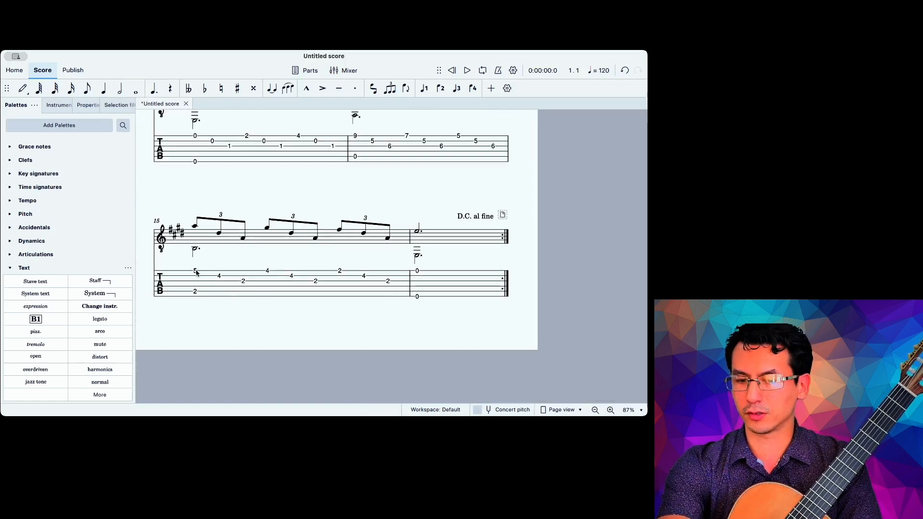
left_click(208, 245)
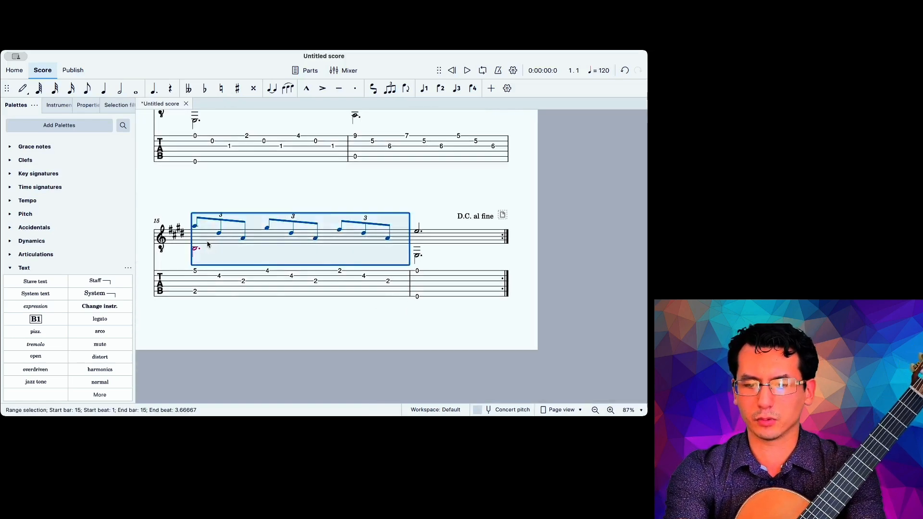
key("Delete")
left_click(193, 287)
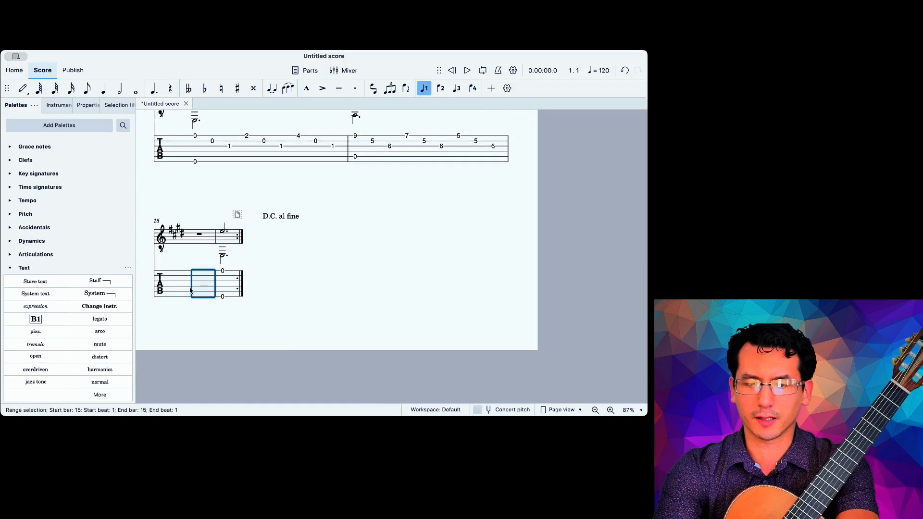
scroll(185, 286, "up", 3)
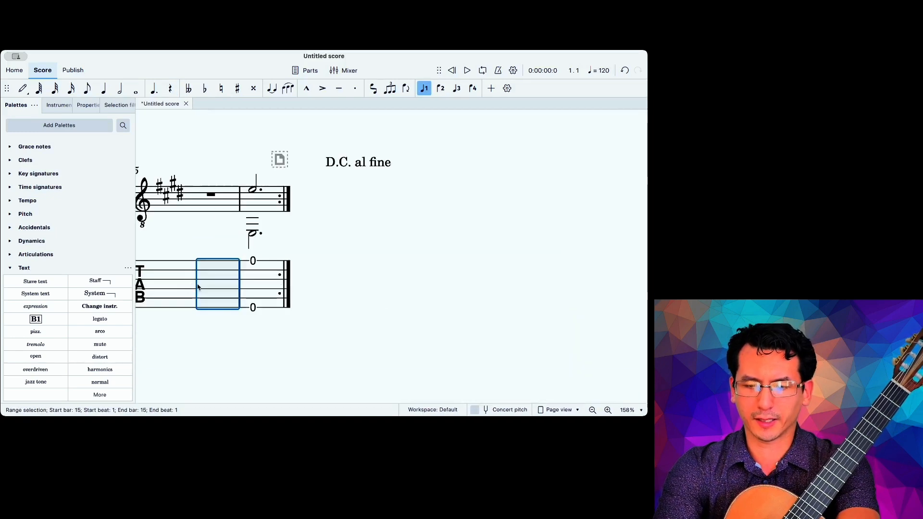
scroll(195, 287, "up", 3)
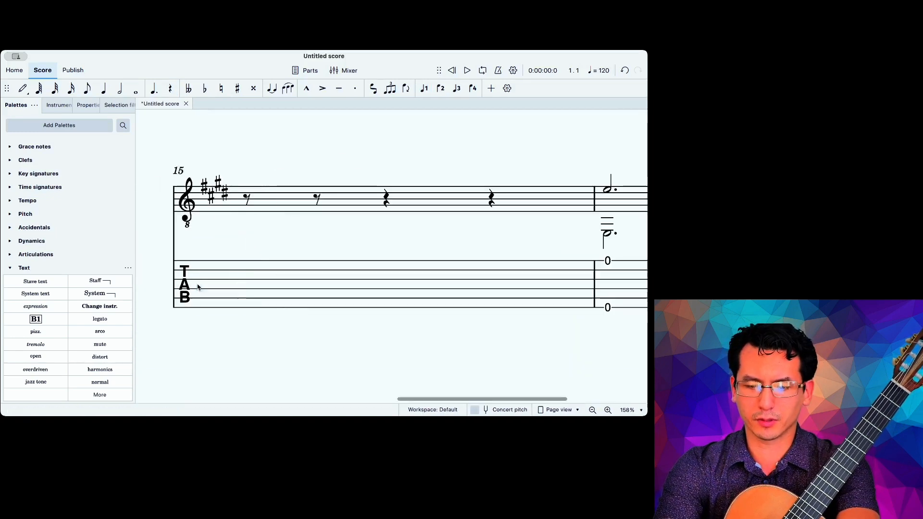
left_click(239, 273)
key("n")
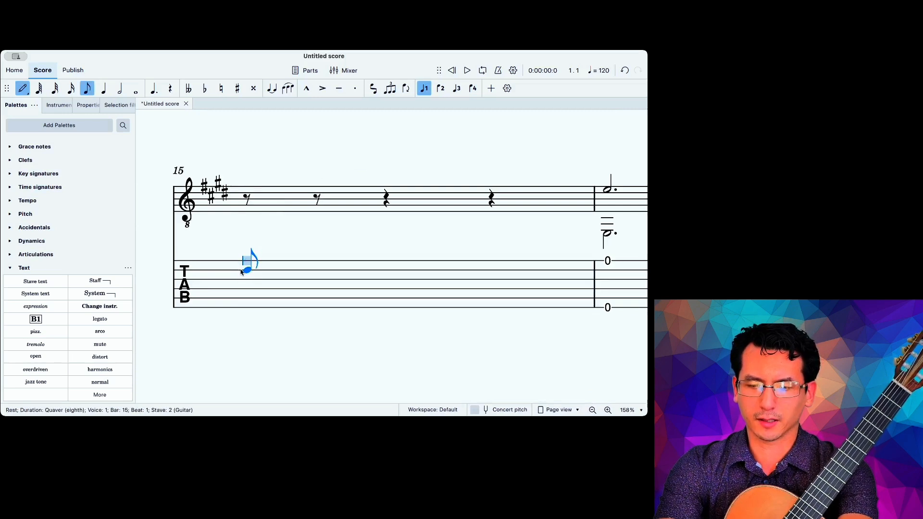
key("0")
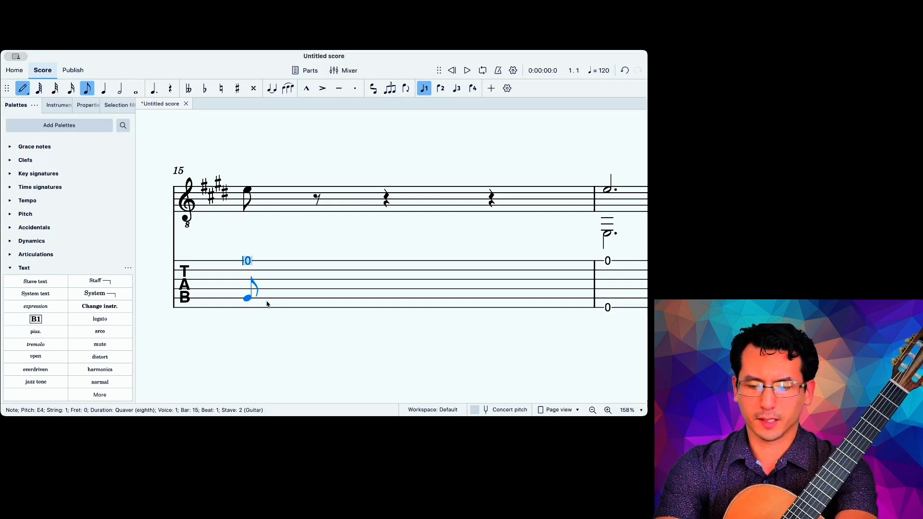
key("ctrl+3")
key("ctrl+z")
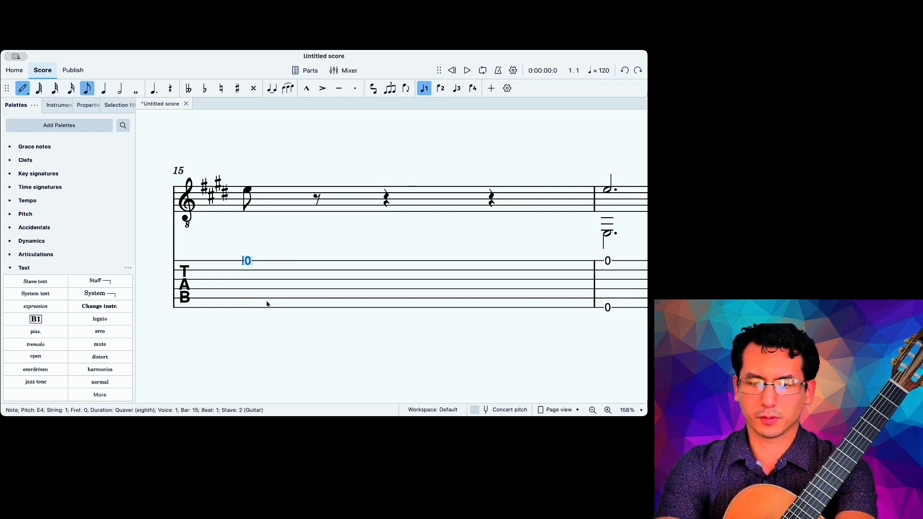
key("Delete")
key("Escape")
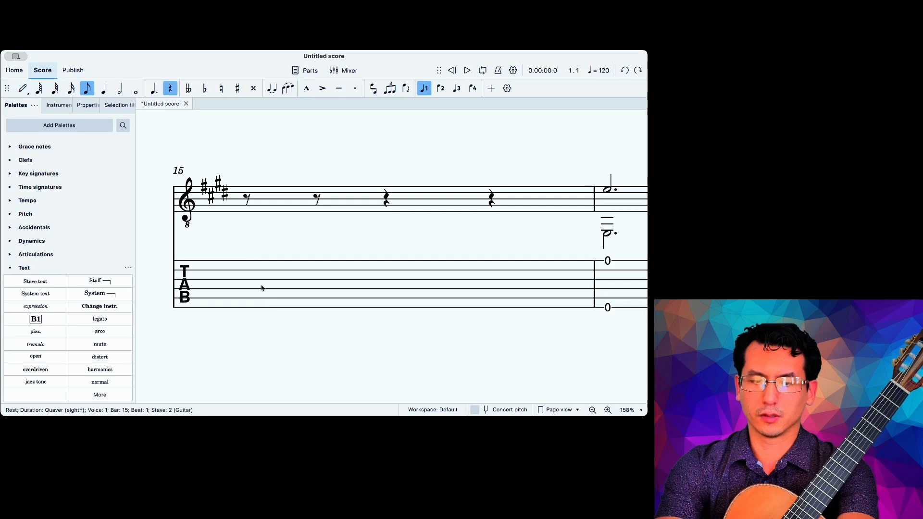
Step: Make beat 1 of the empty bar 15 tablature a crotchet and divide it into an eighth-note triplet
left_click(103, 88)
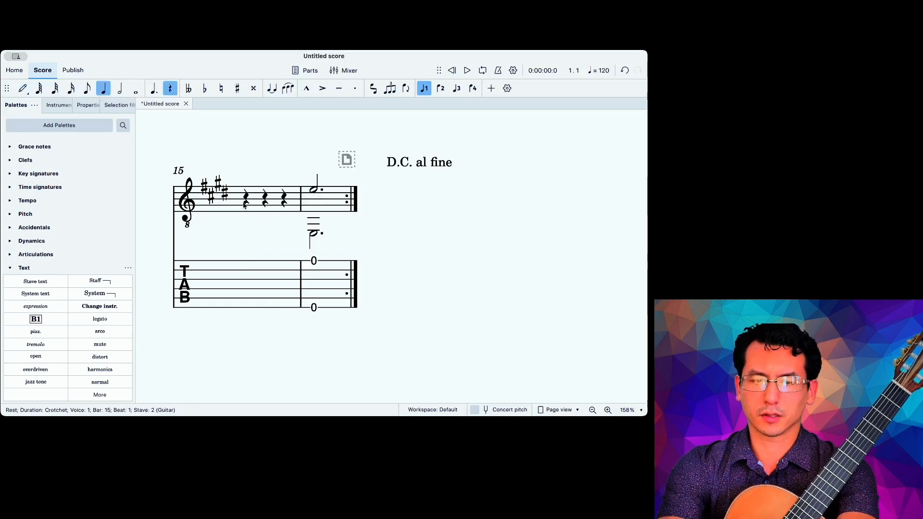
left_click(239, 275)
key("n")
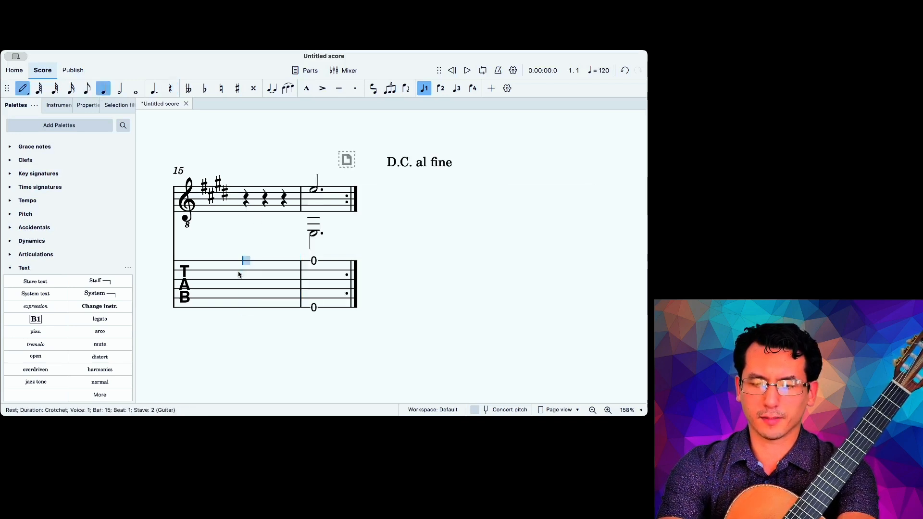
key("ctrl+3")
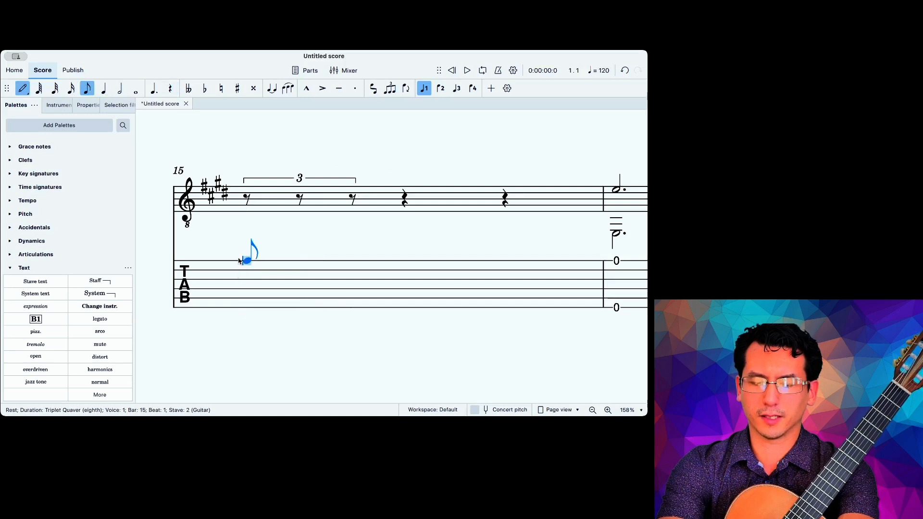
Step: Enter fret 12 on string 1 as the first note of the bar 15 triplet, deleting the trial entries
left_click(240, 263)
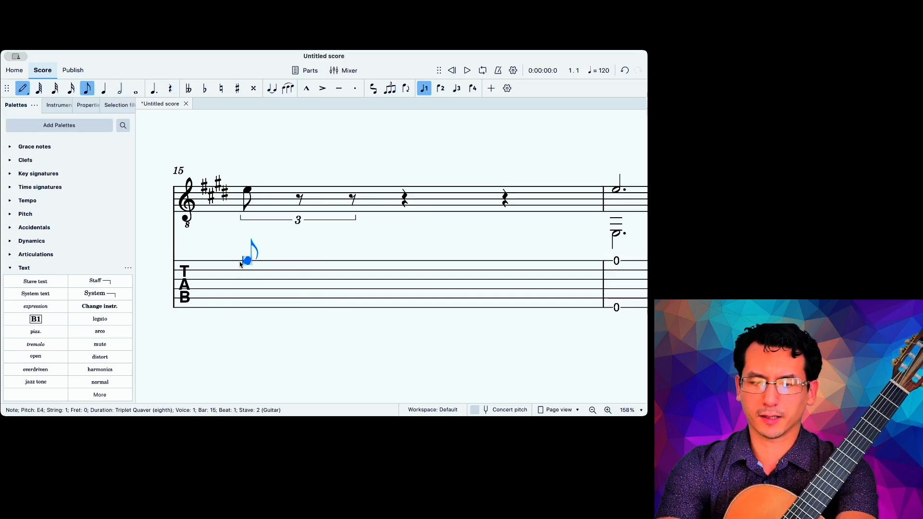
key("1")
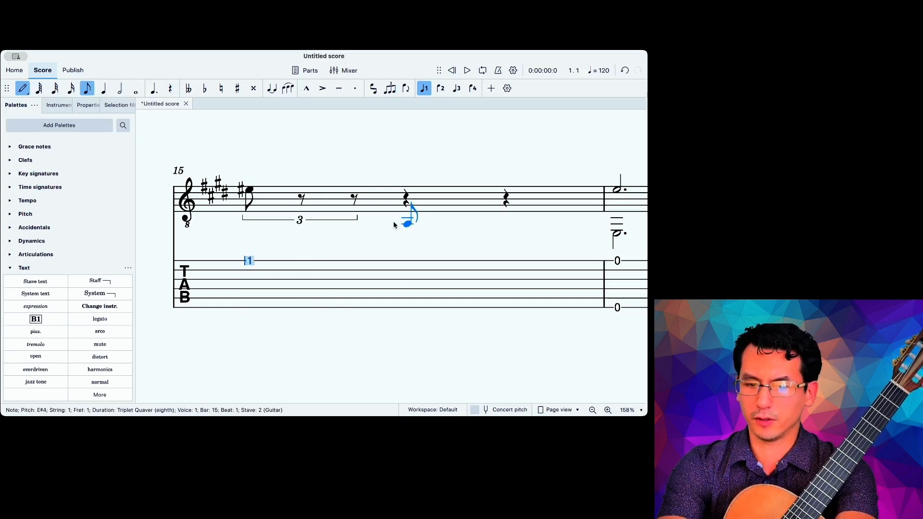
key("2")
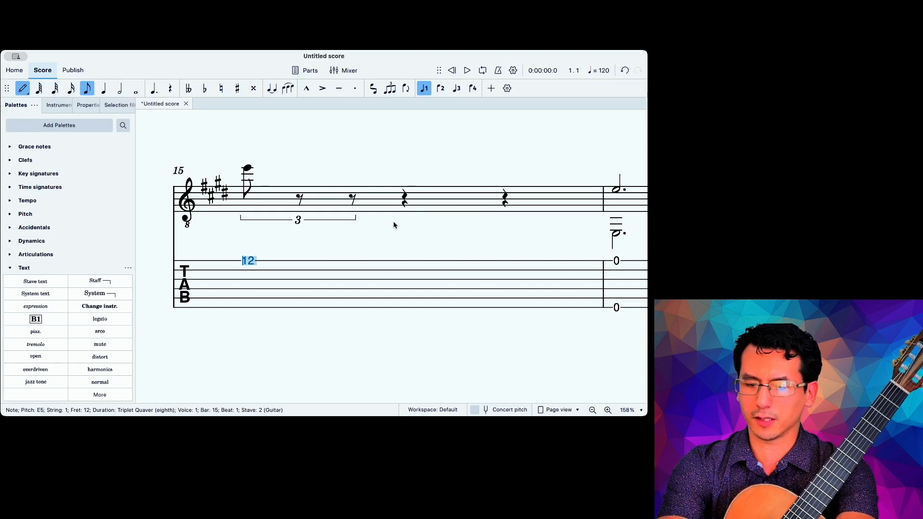
key("super+z")
key("Delete")
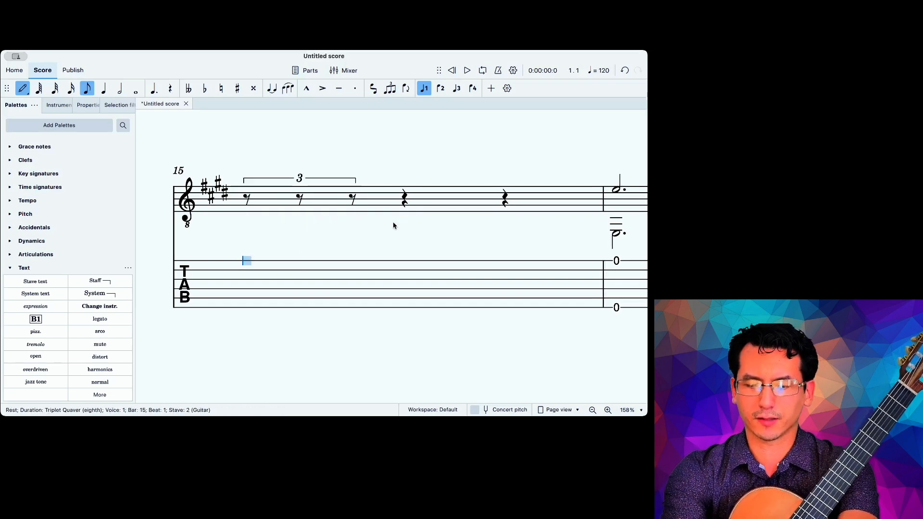
key("2")
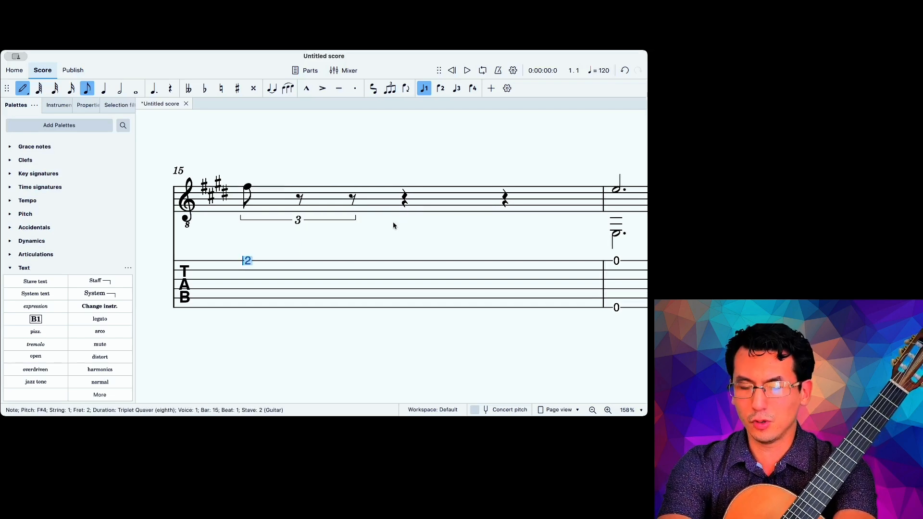
key("Delete")
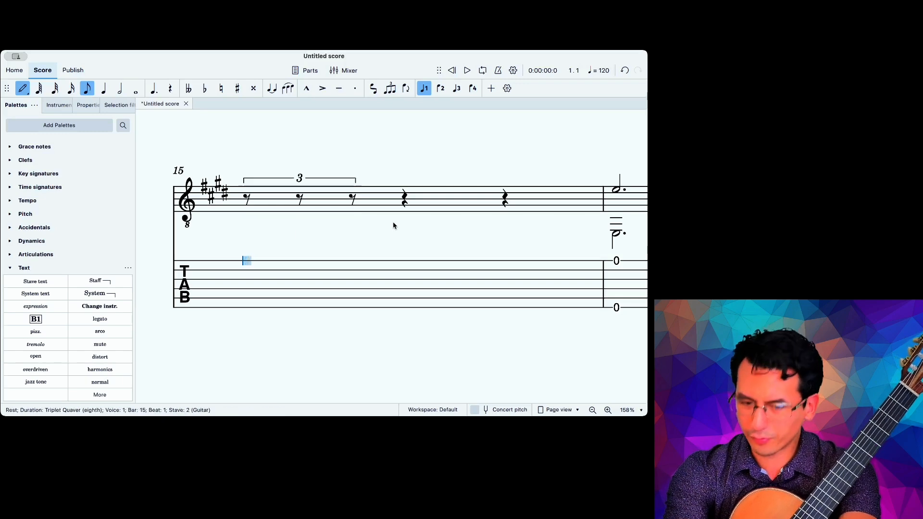
key("1")
key("2")
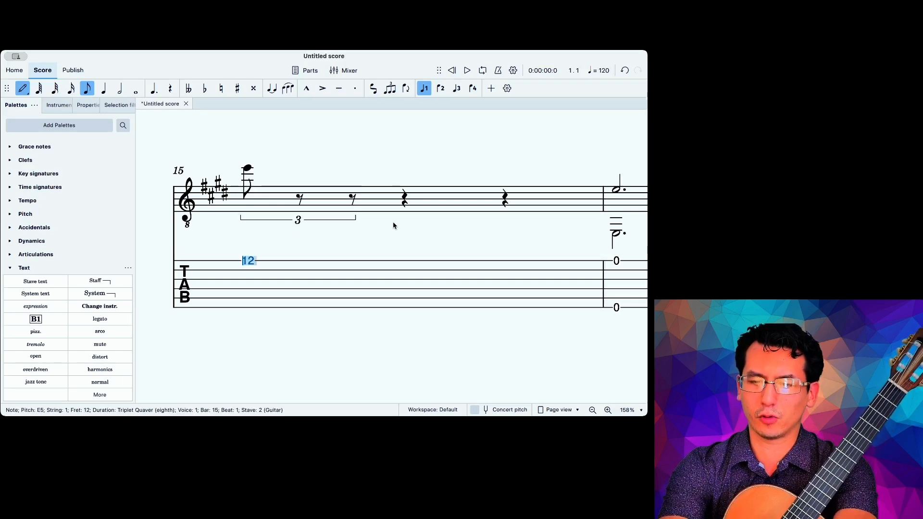
Step: Enter fret 14 and then fret 0 on string 1 as the second and third notes of the bar 15 triplet
key("Right")
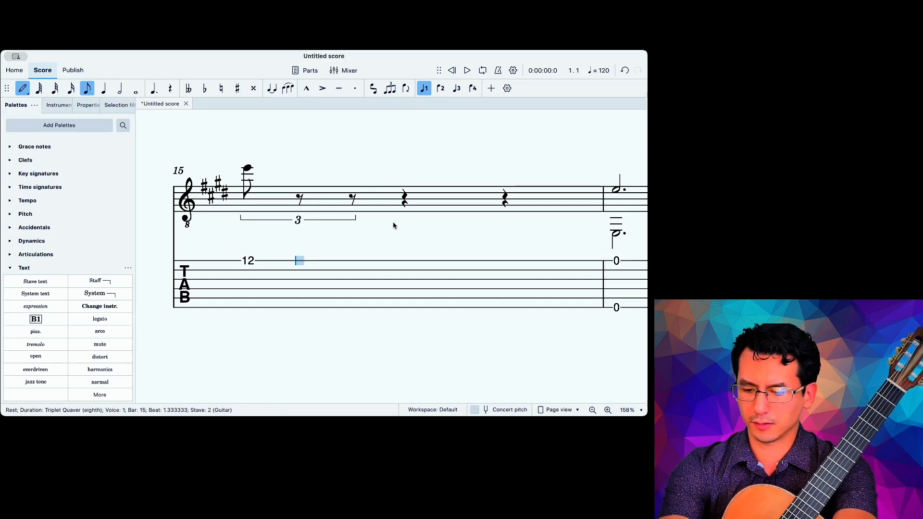
key("Left")
key("Right")
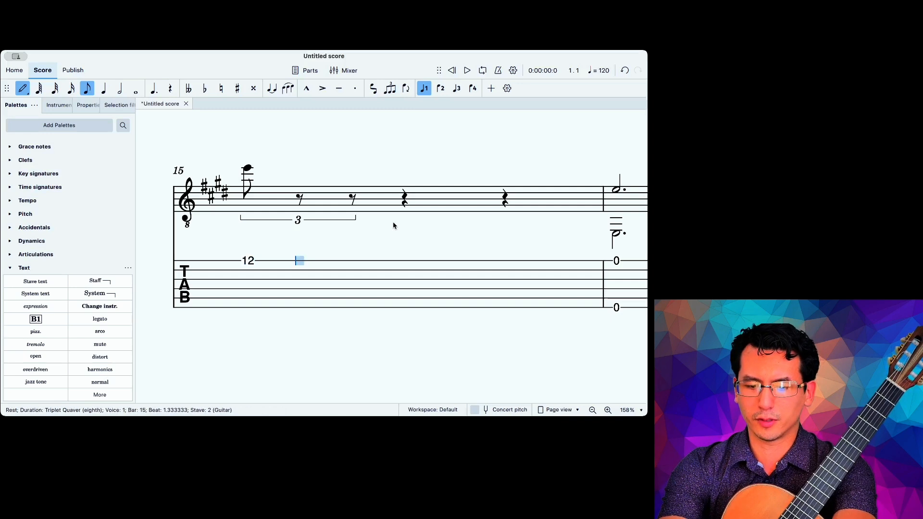
type("14")
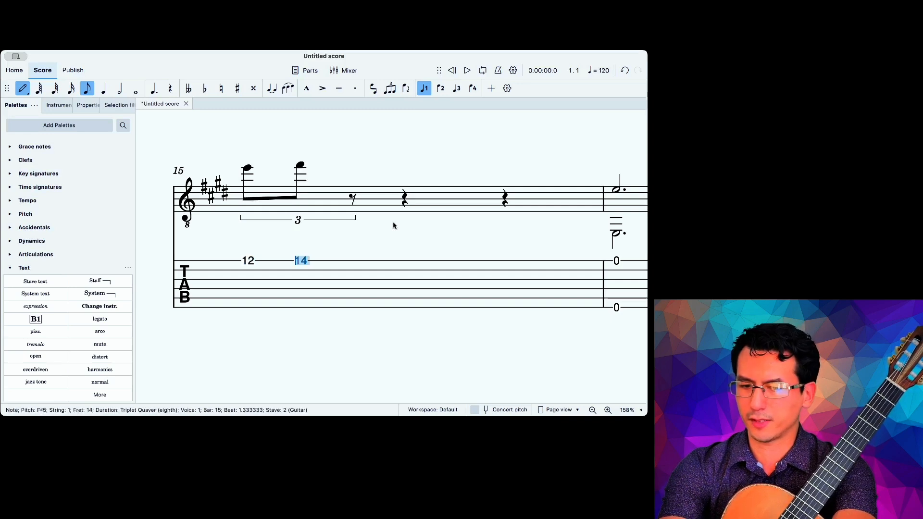
key("Right")
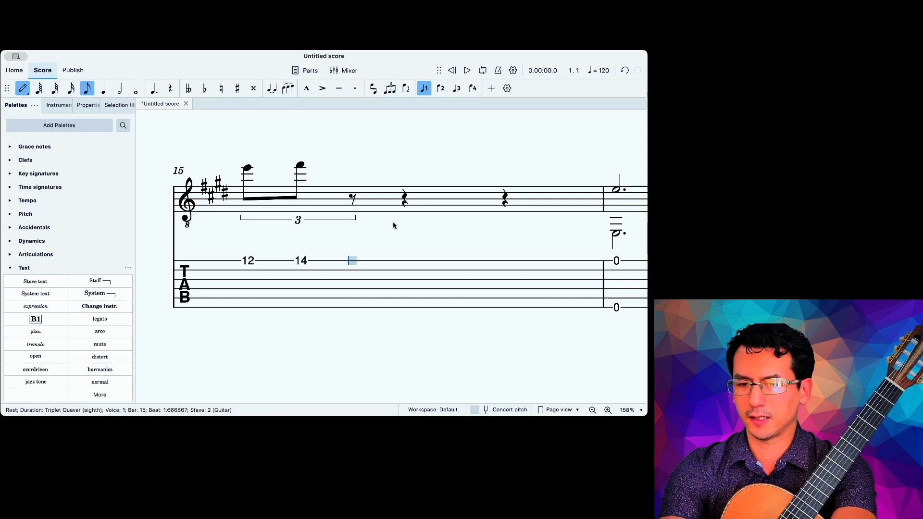
type("0")
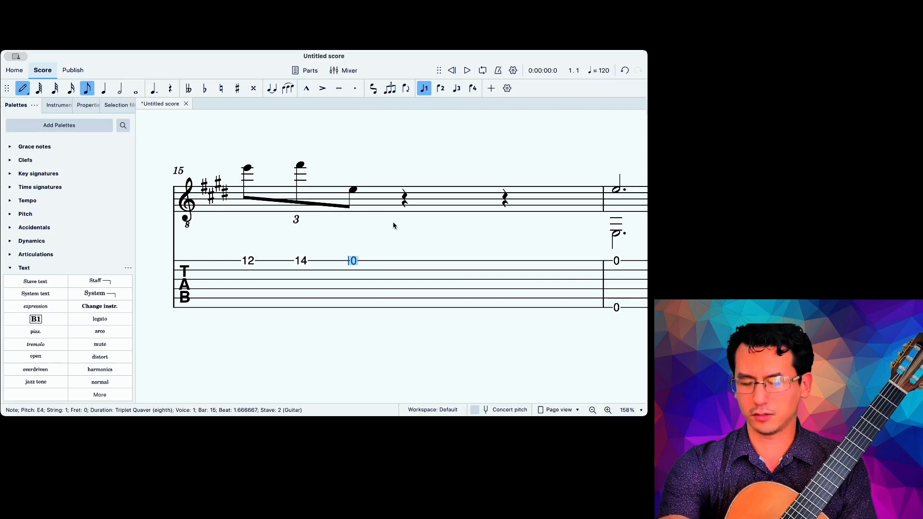
Step: Leave note input, copy bar 11 from the standard stave, paste it over bar 15 and clear the selection
scroll(393, 225, "down", 3)
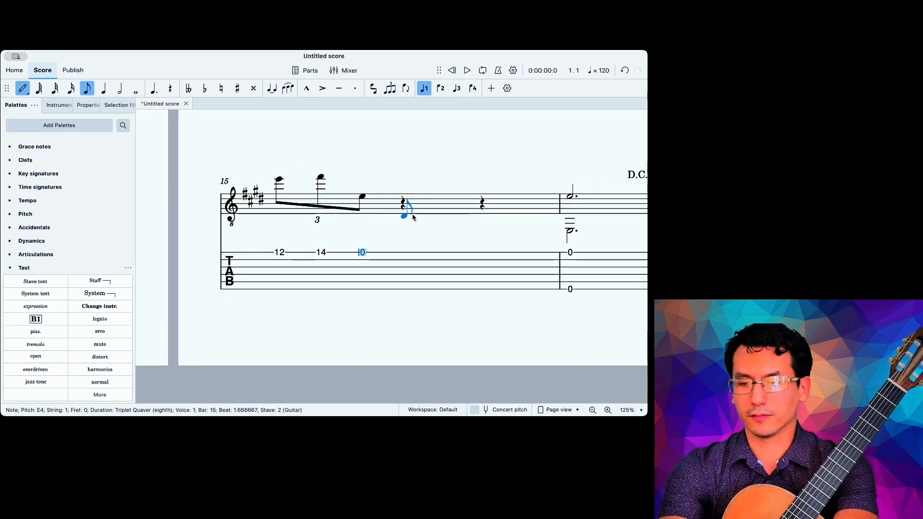
scroll(413, 217, "down", 5)
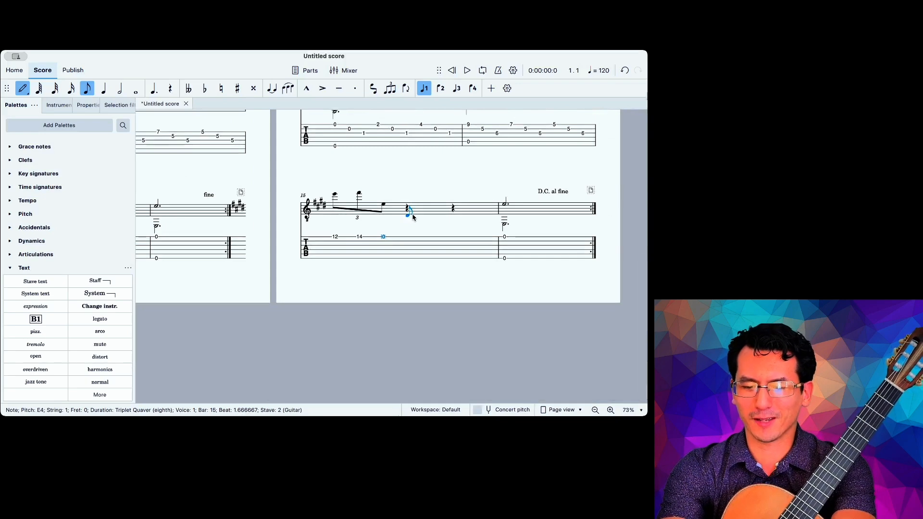
scroll(413, 217, "down", 4)
scroll(412, 218, "up", 2)
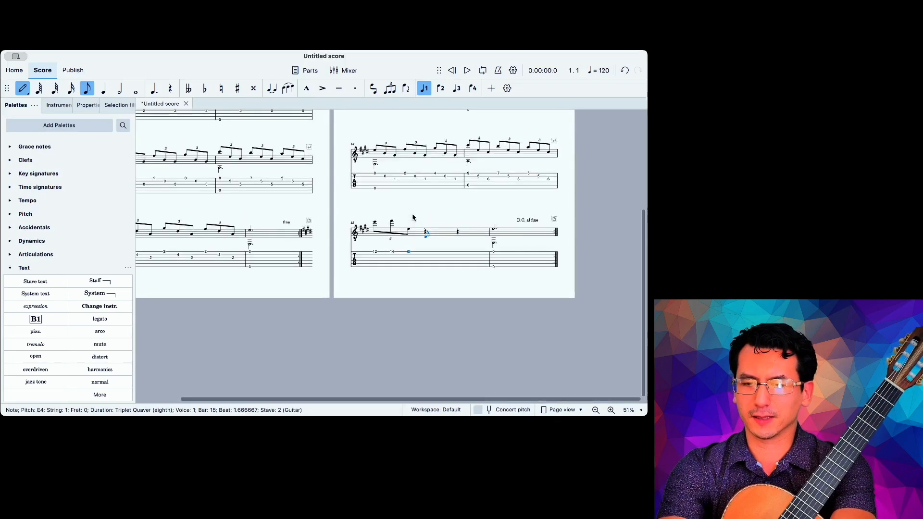
scroll(413, 217, "left", 5)
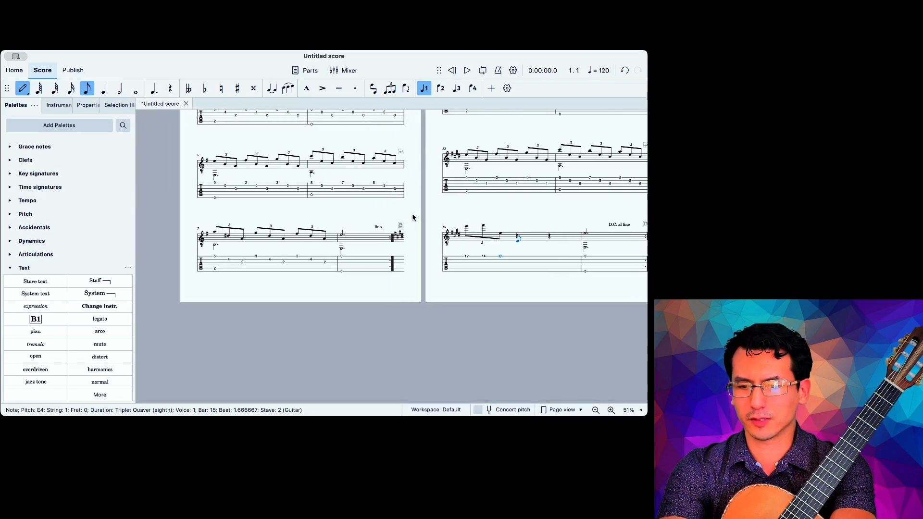
key("Escape")
scroll(412, 217, "right", 5)
scroll(412, 217, "up", 3)
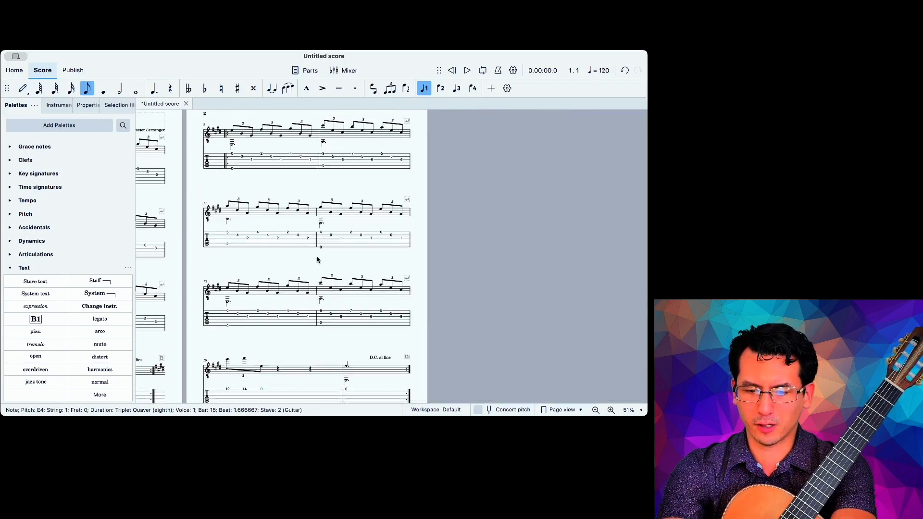
left_click(264, 217)
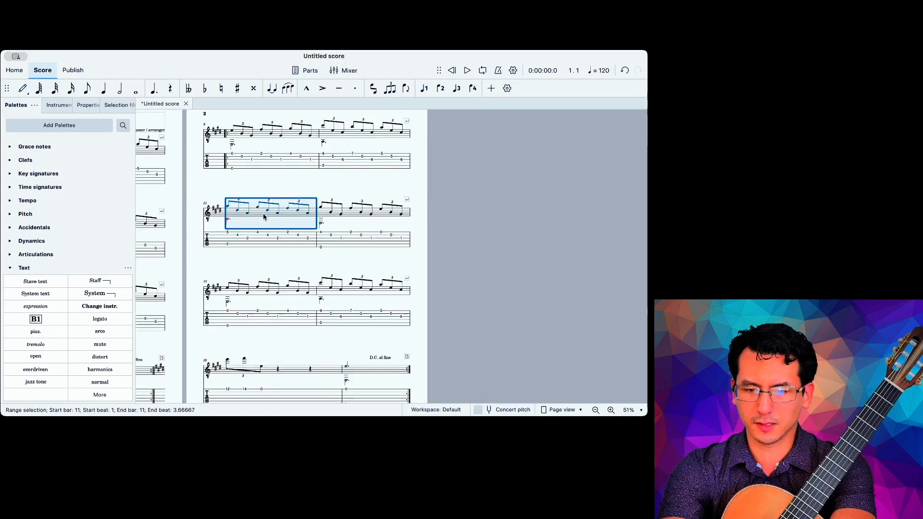
scroll(264, 217, "down", 3)
left_click(235, 300)
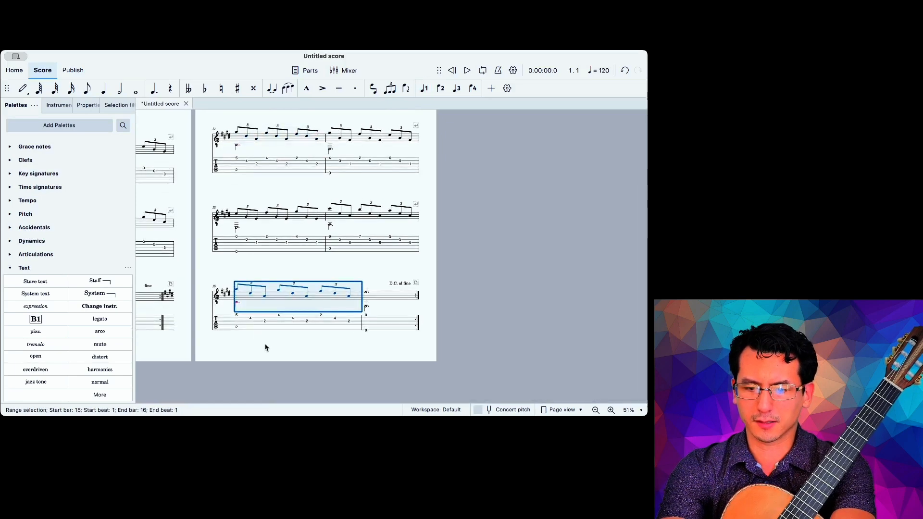
scroll(264, 344, "up", 3)
scroll(265, 347, "down", 5)
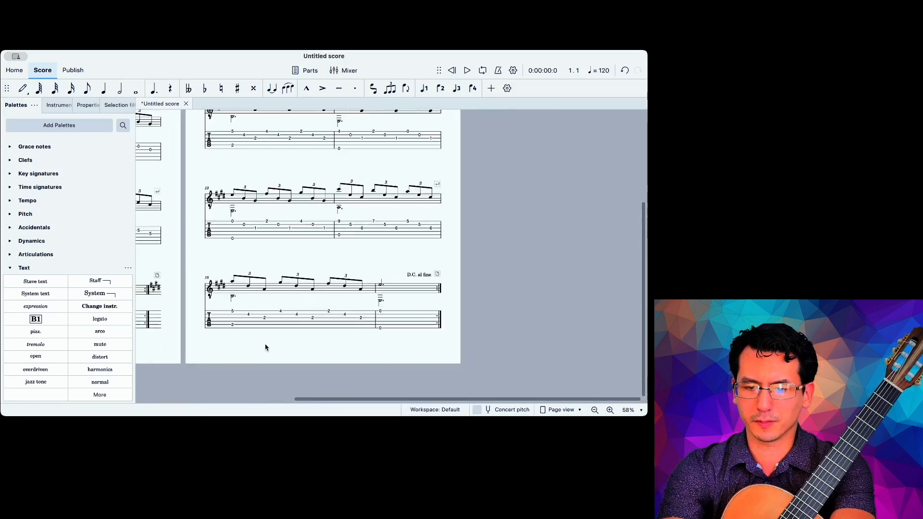
Step: Play the score from the first note of bar 1, stop the playback and clear the selection
scroll(282, 287, "left", 5)
scroll(284, 284, "up", 2)
scroll(288, 281, "up", 2)
scroll(289, 281, "left", 4)
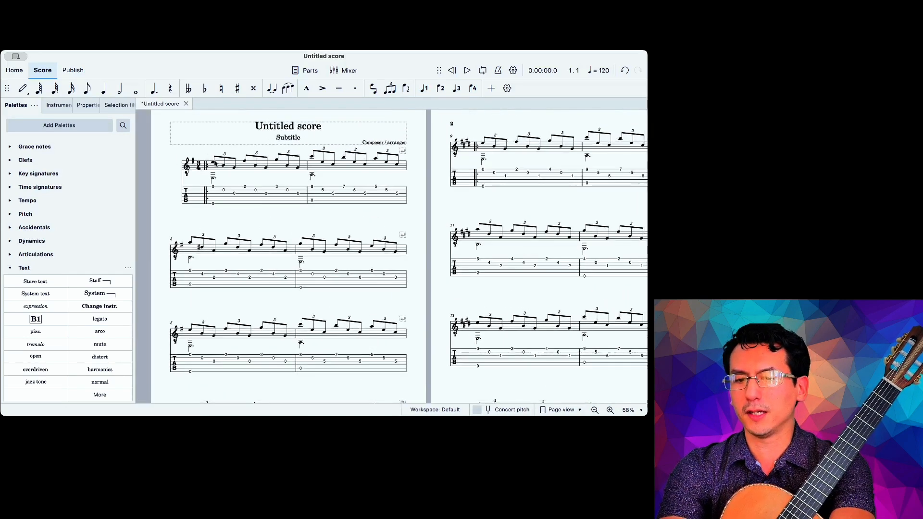
left_click(214, 162)
key("space")
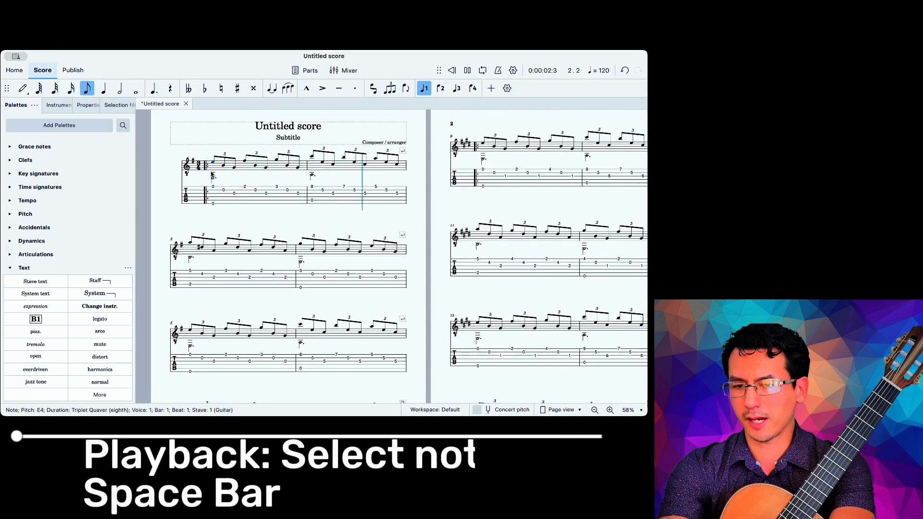
key("space")
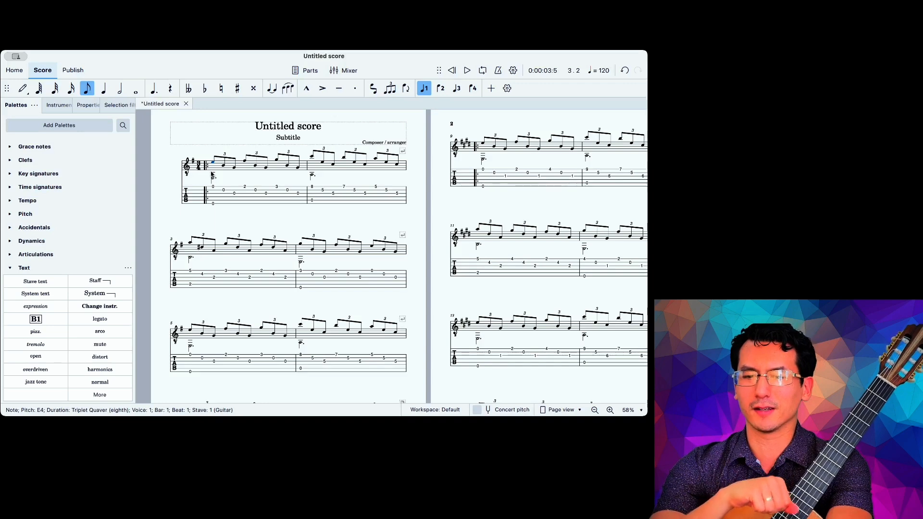
left_click(290, 214)
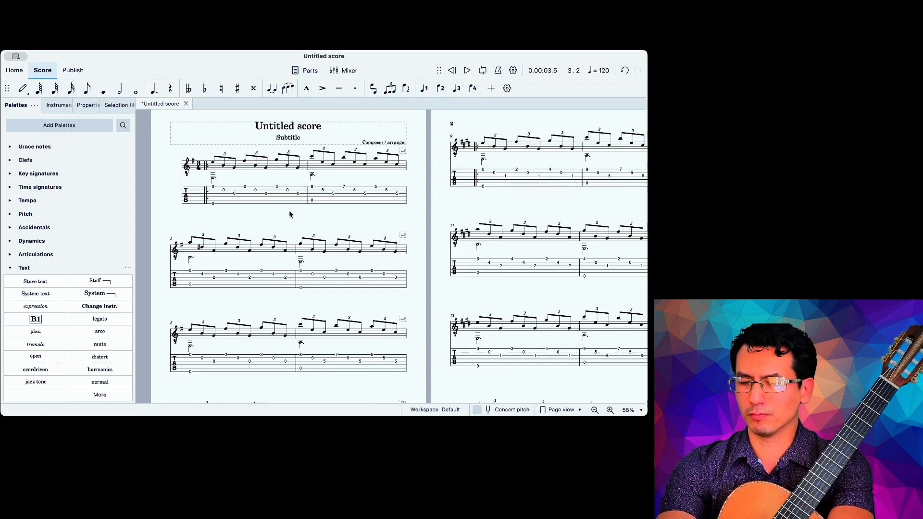